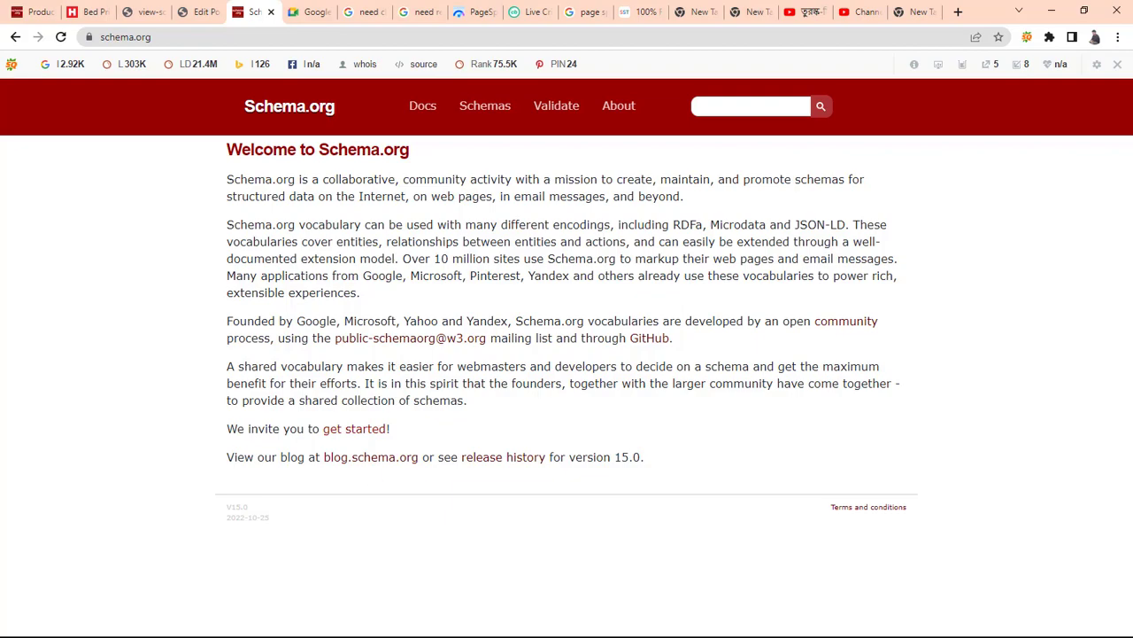
left_click(1051, 11)
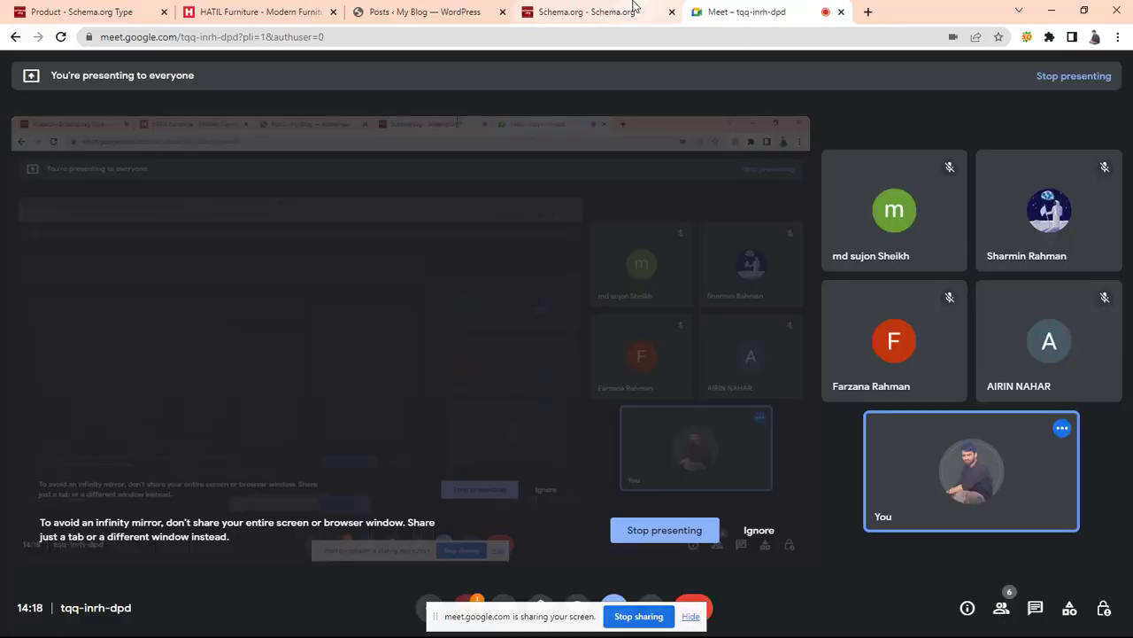
left_click(630, 11)
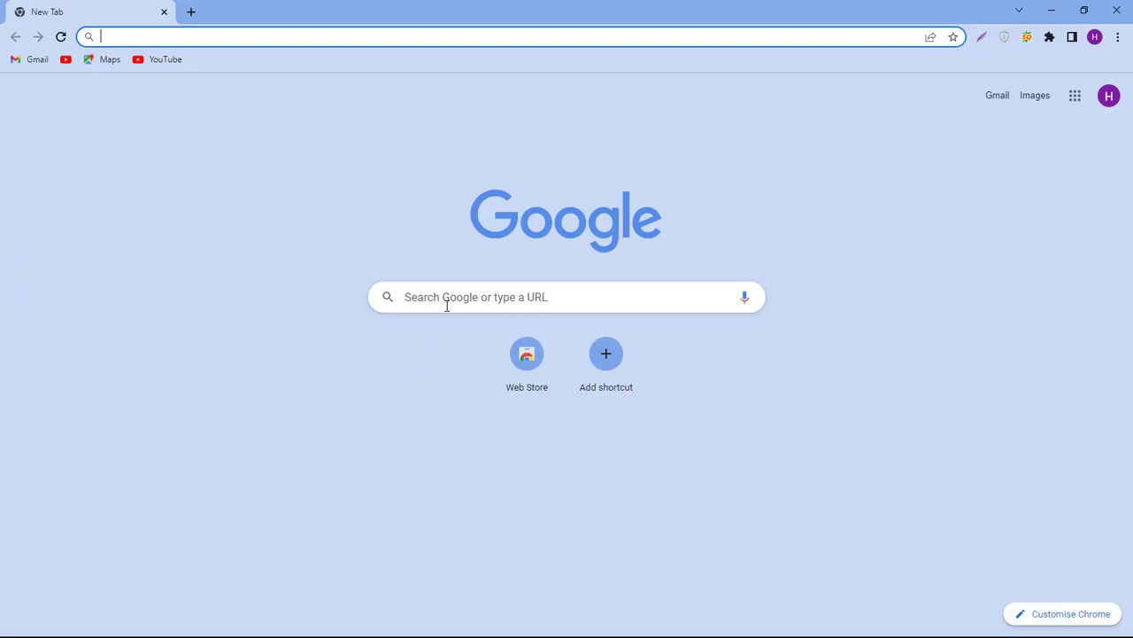
Search Google for "cloth near me"
left_click(447, 303)
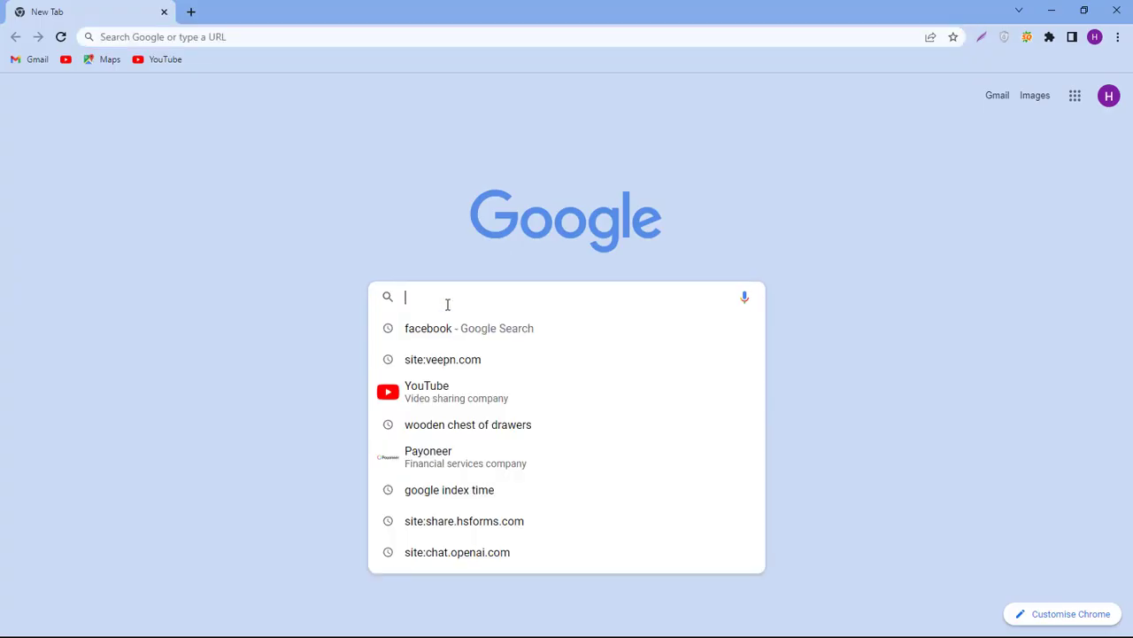
type("cl")
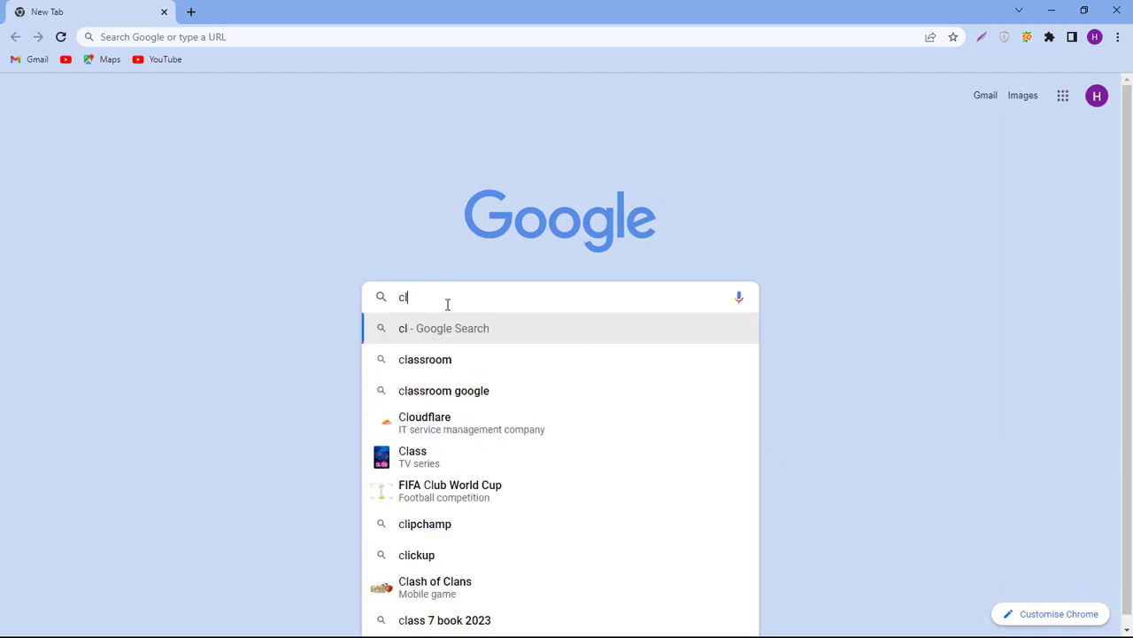
type("oth")
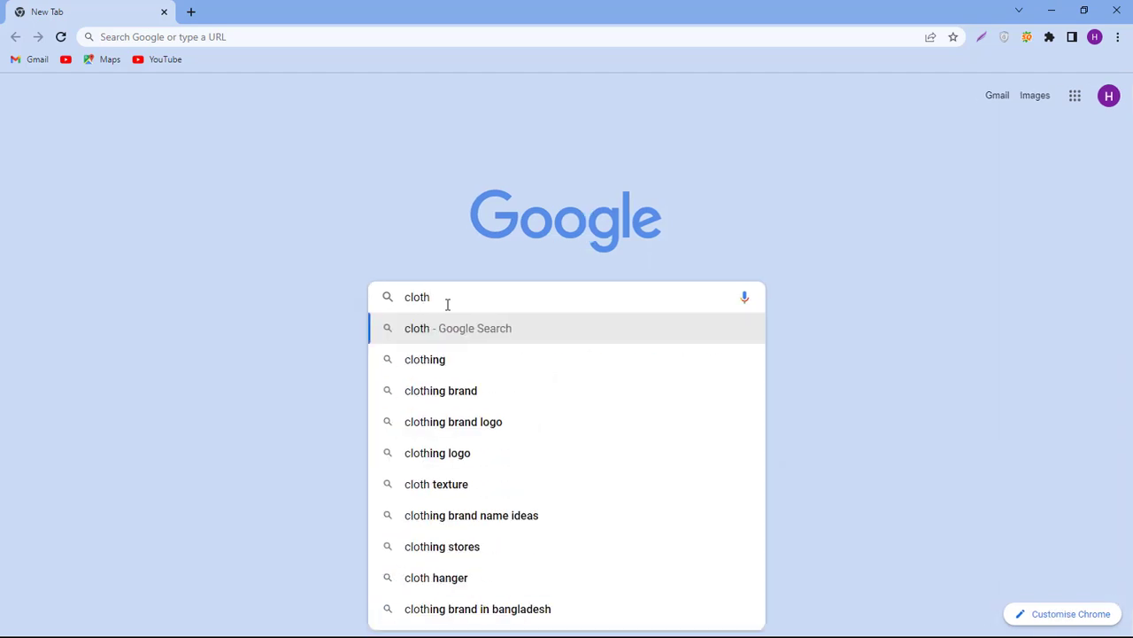
type(" n")
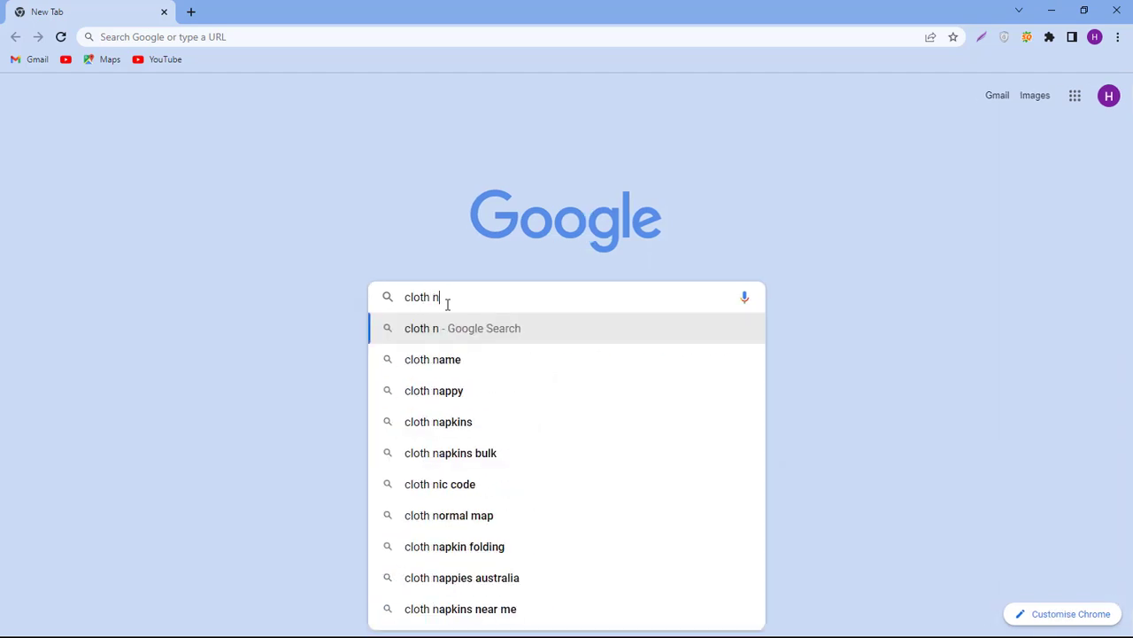
type("ear me")
key("Return")
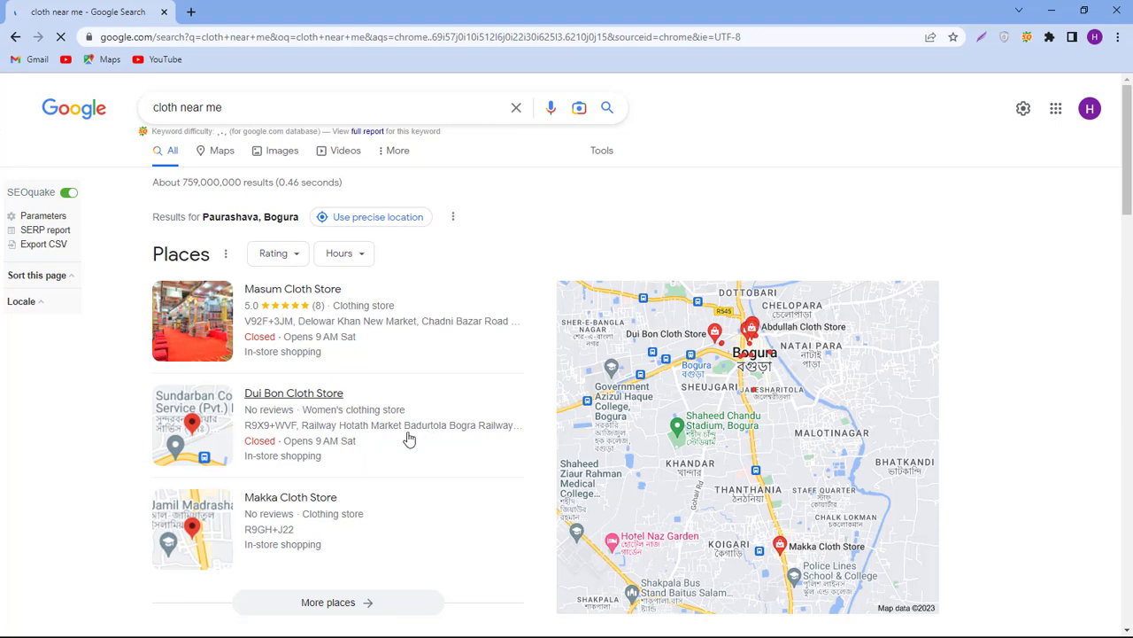
Allow Google to know the location and look through the places and web results for nearby cloth stores
scroll(443, 481, "down", 2)
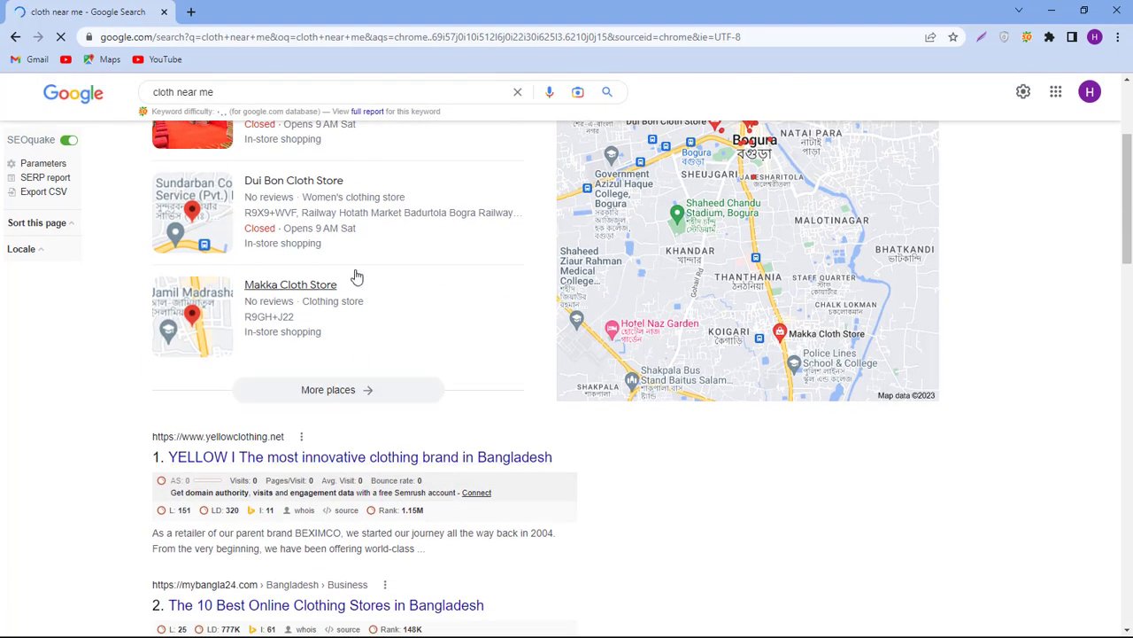
scroll(356, 277, "up", 3)
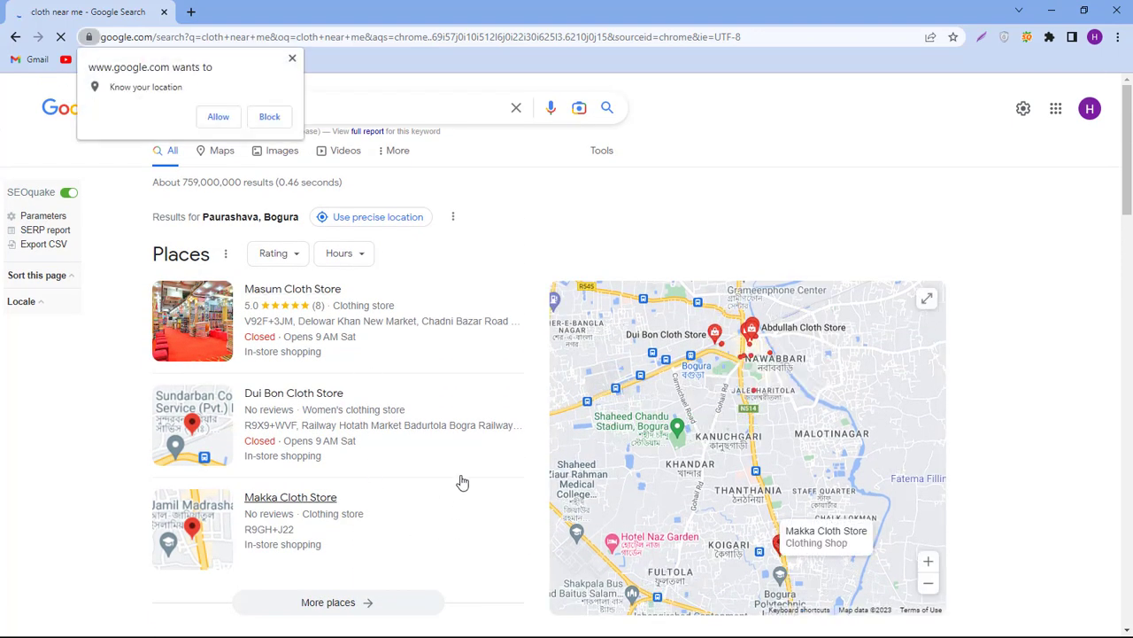
left_click(211, 118)
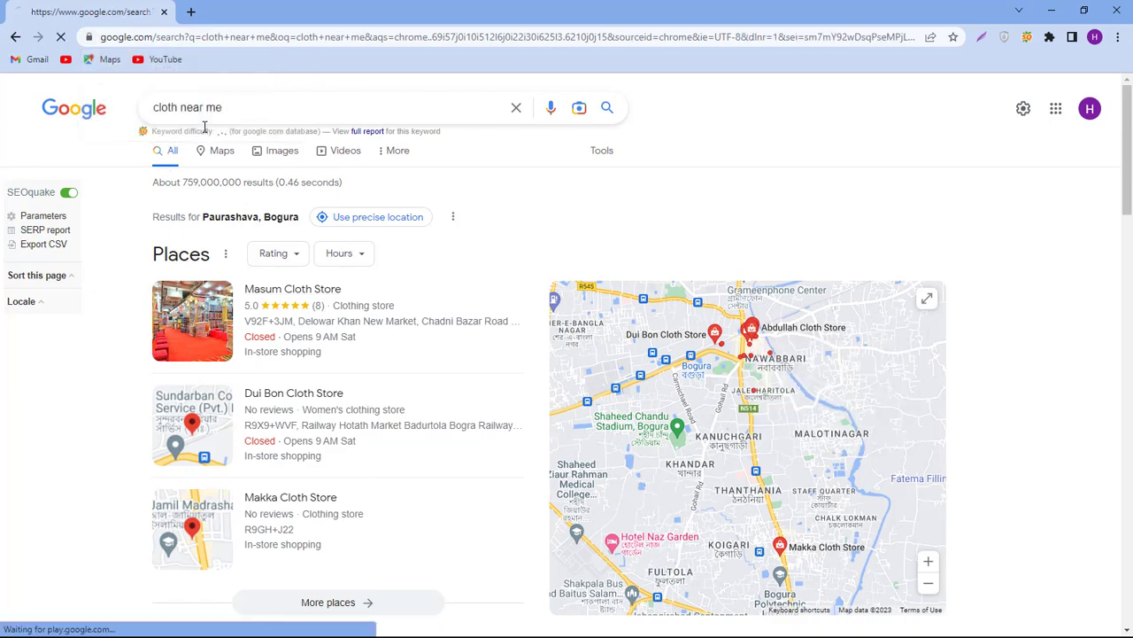
scroll(282, 337, "down", 4)
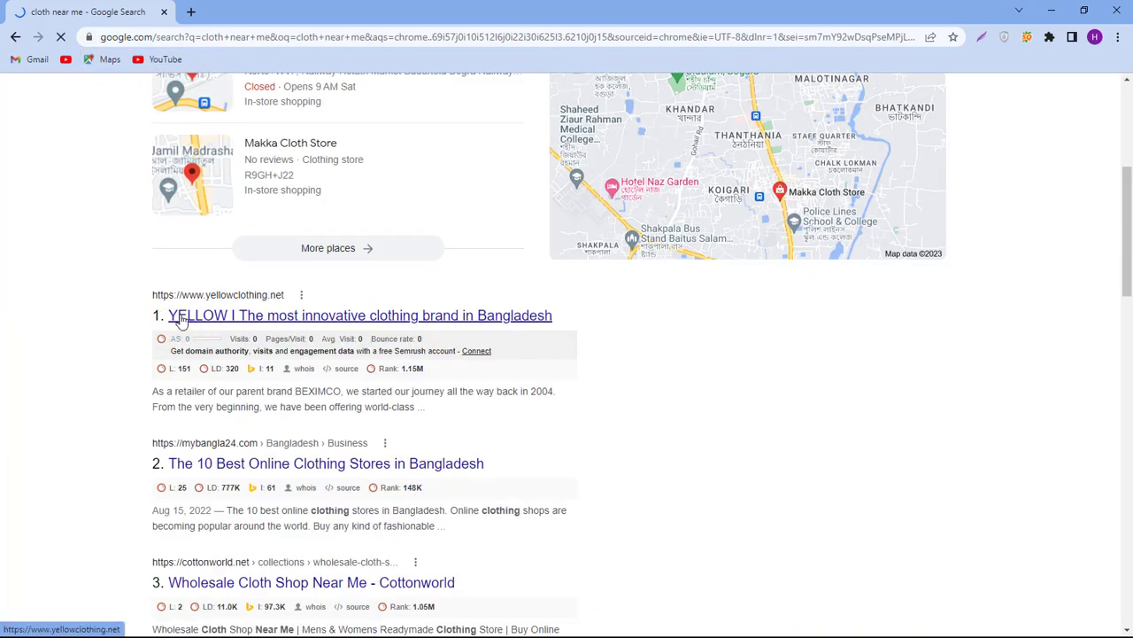
scroll(286, 434, "down", 3)
scroll(275, 407, "up", 5)
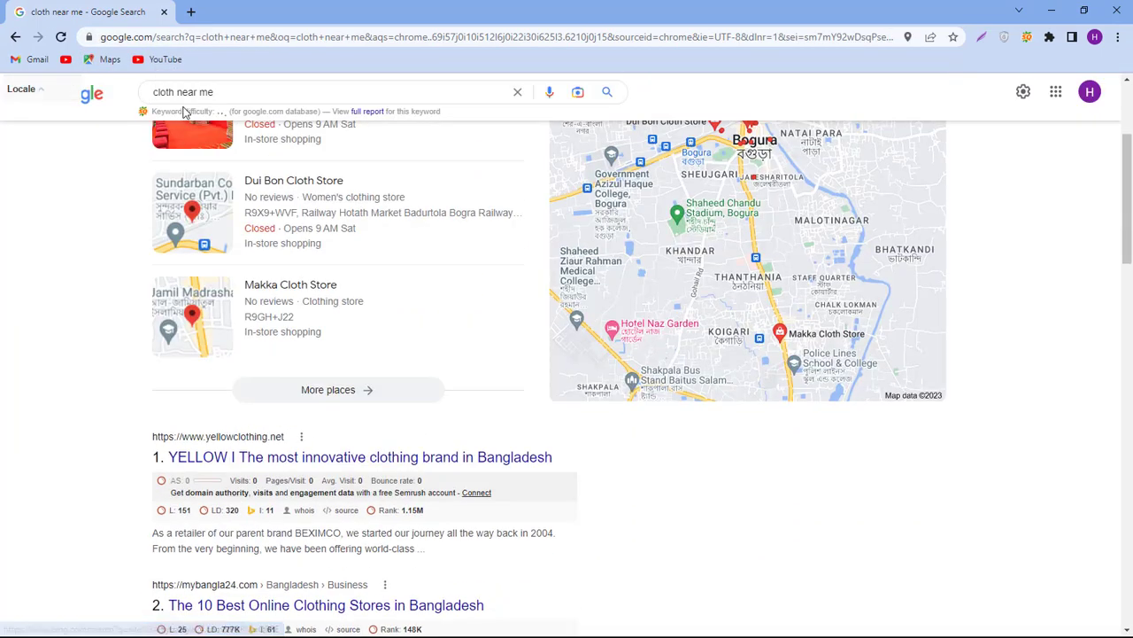
Replace the search query with "resturent" and look through the local places and web results
left_click_drag(235, 96, 111, 121)
key("BackSpace")
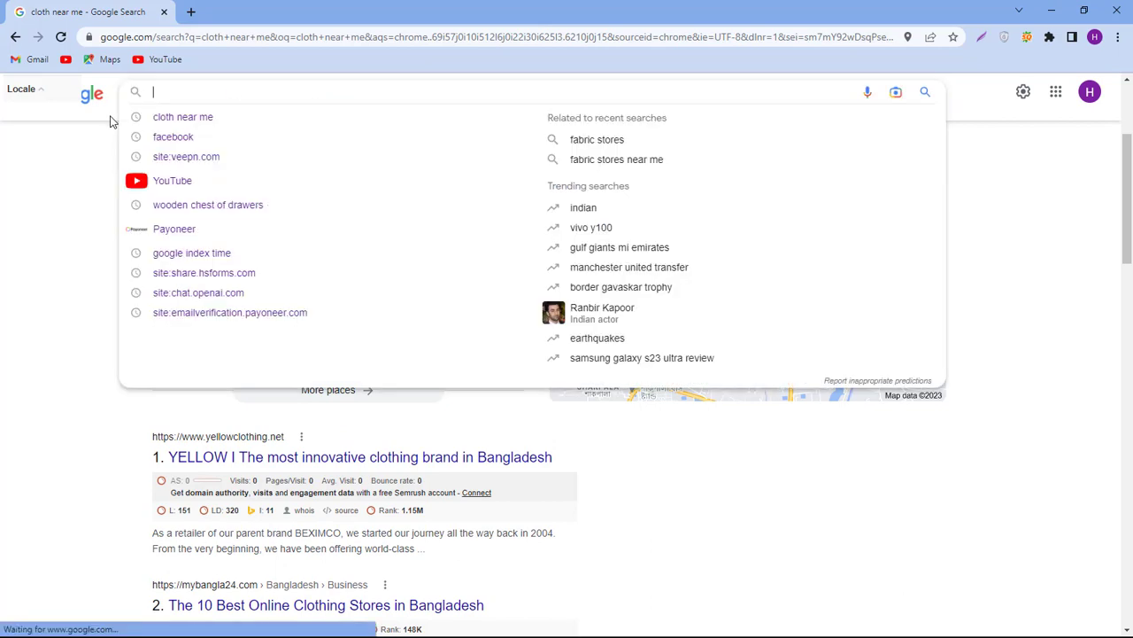
type("resturent#")
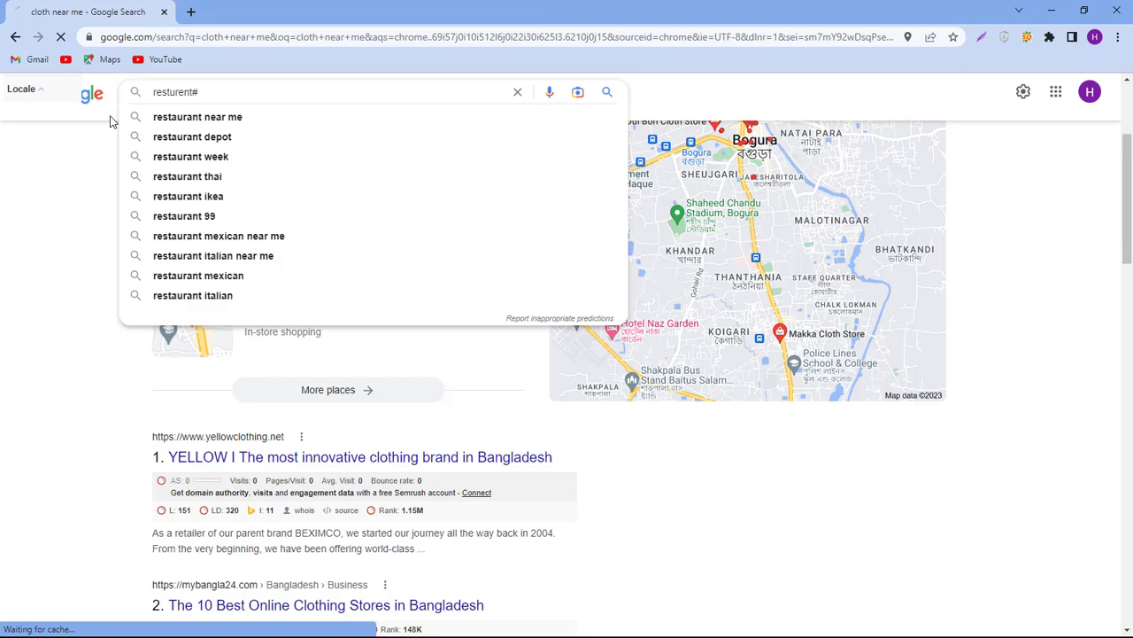
key("Return")
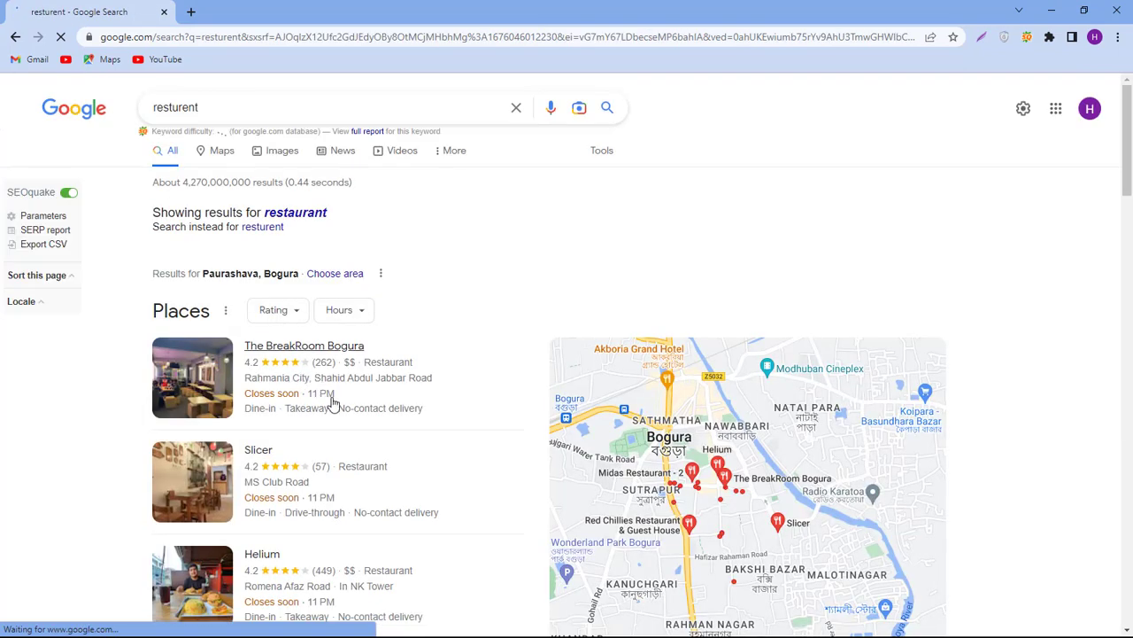
scroll(330, 400, "down", 2)
scroll(381, 304, "up", 2)
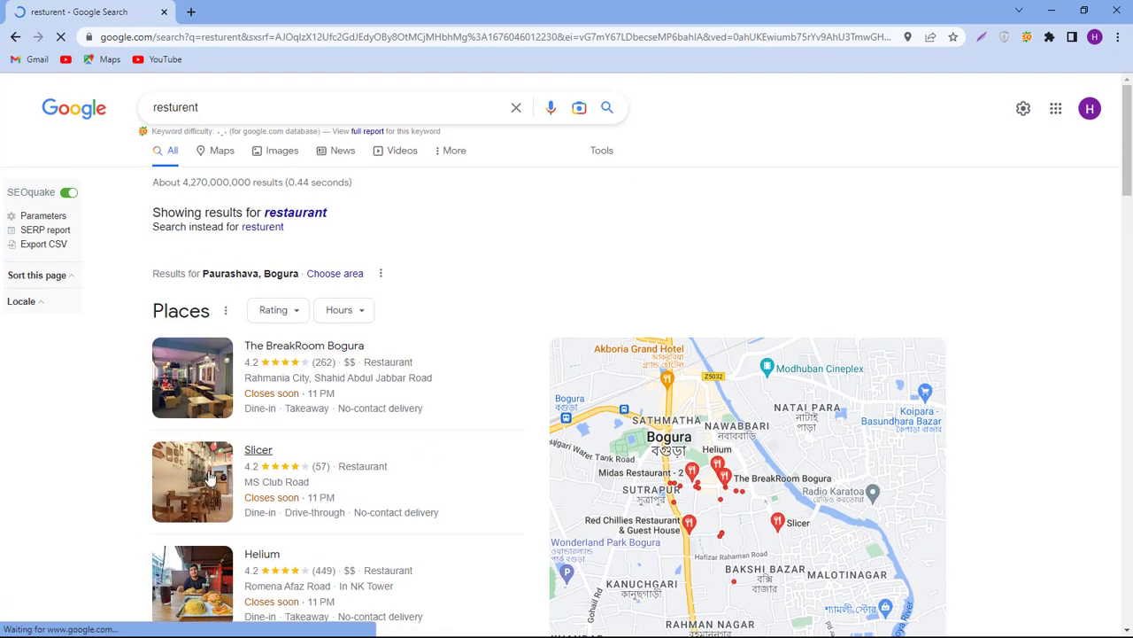
scroll(329, 469, "down", 4)
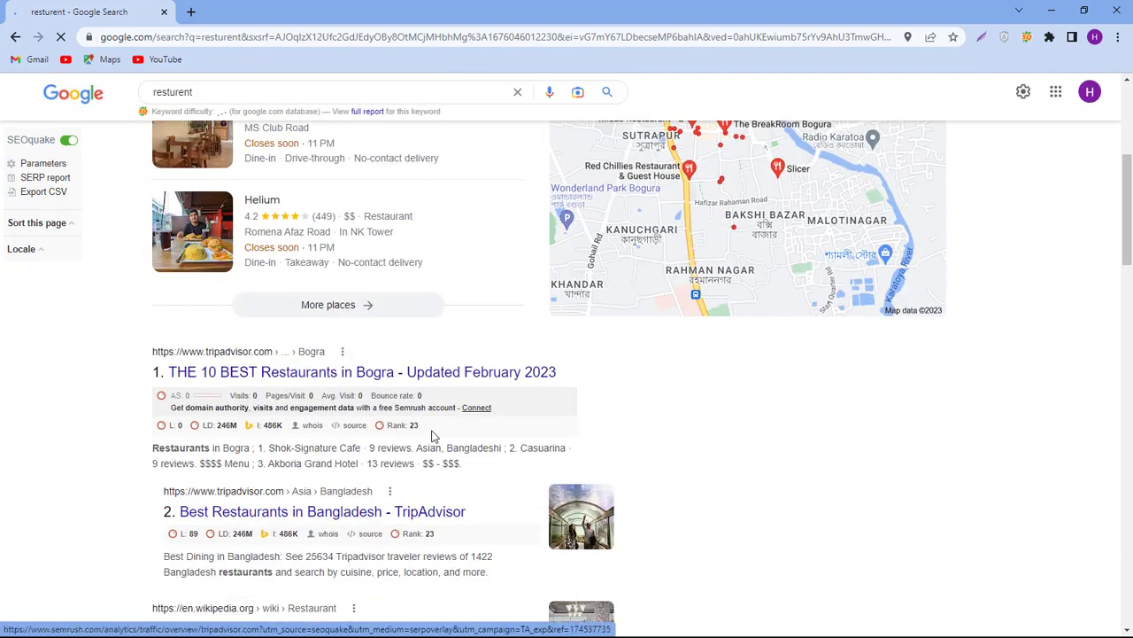
scroll(447, 469, "down", 4)
scroll(430, 473, "down", 4)
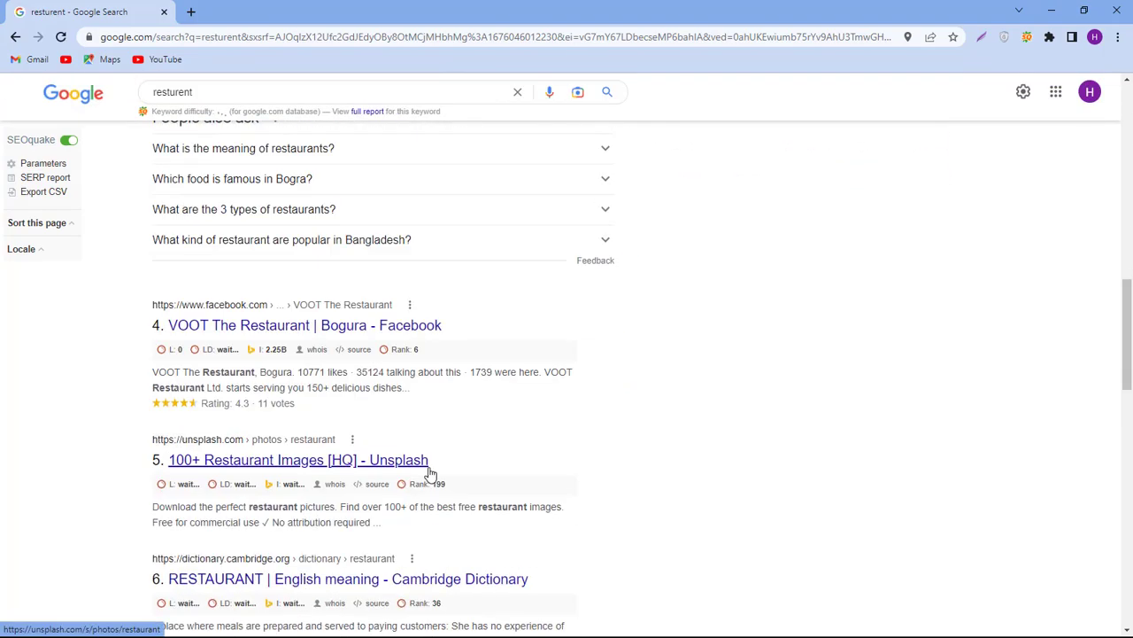
scroll(430, 474, "up", 11)
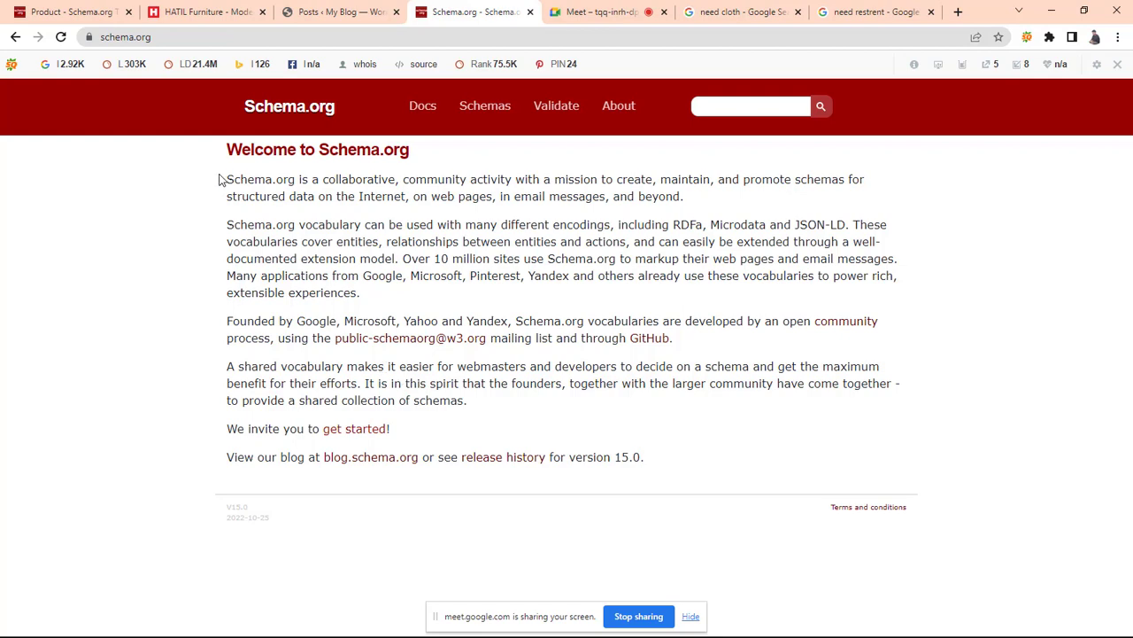
Highlight the Schema.org homepage introduction, from the welcome heading through the "get started" line, to read it, and clear the selection
left_click_drag(220, 178, 394, 434)
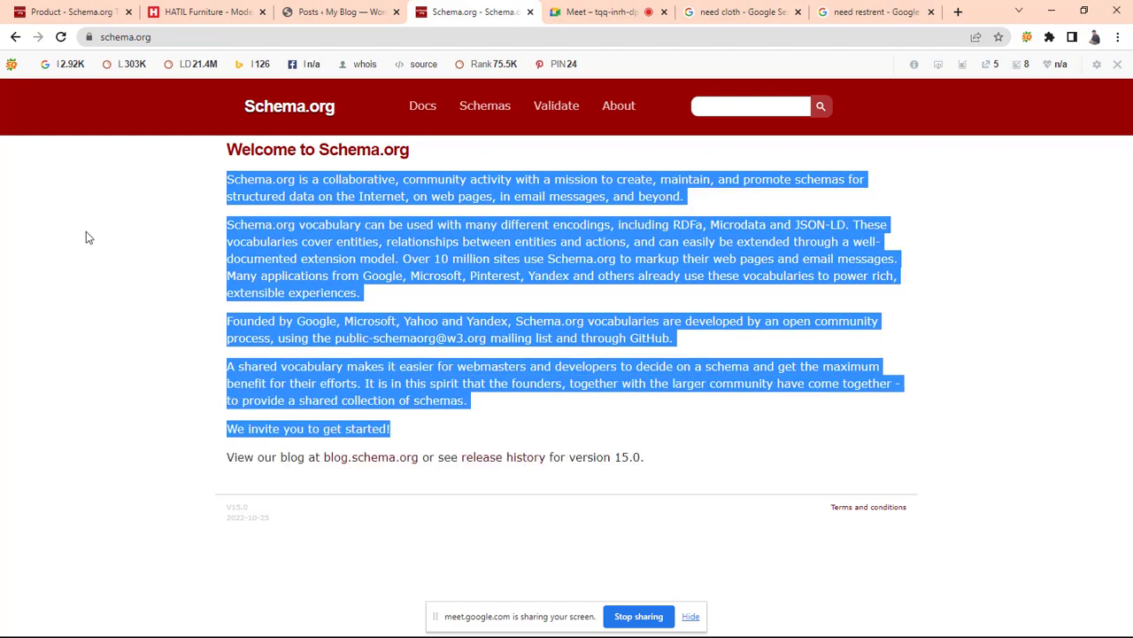
left_click(86, 233)
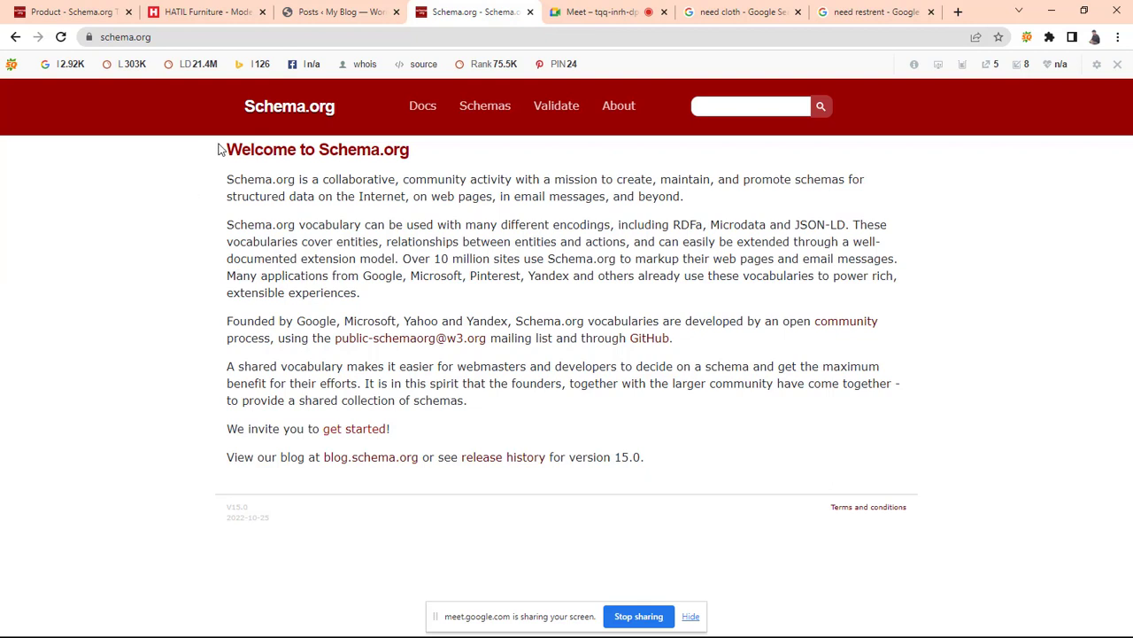
left_click_drag(224, 149, 655, 431)
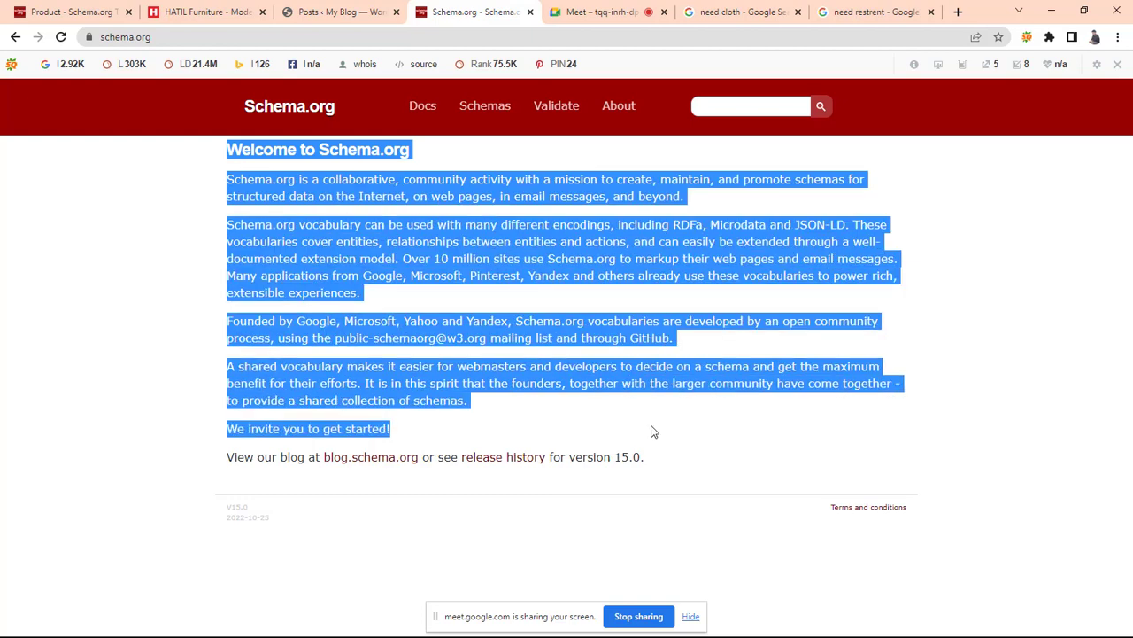
left_click(214, 296)
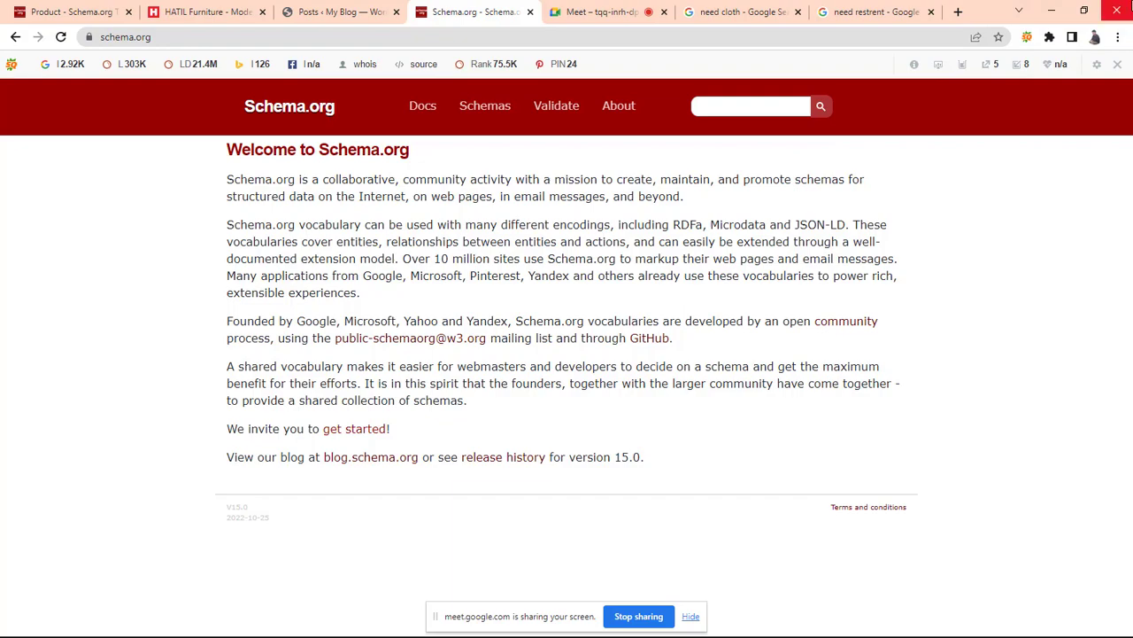
left_click(1075, 11)
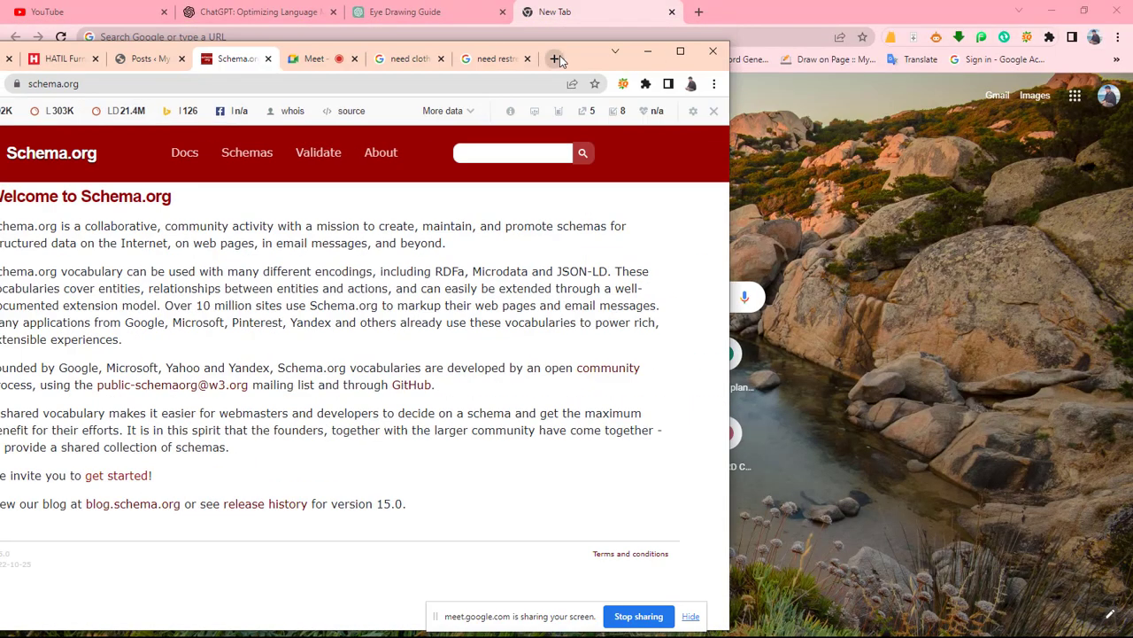
left_click_drag(582, 56, 624, 25)
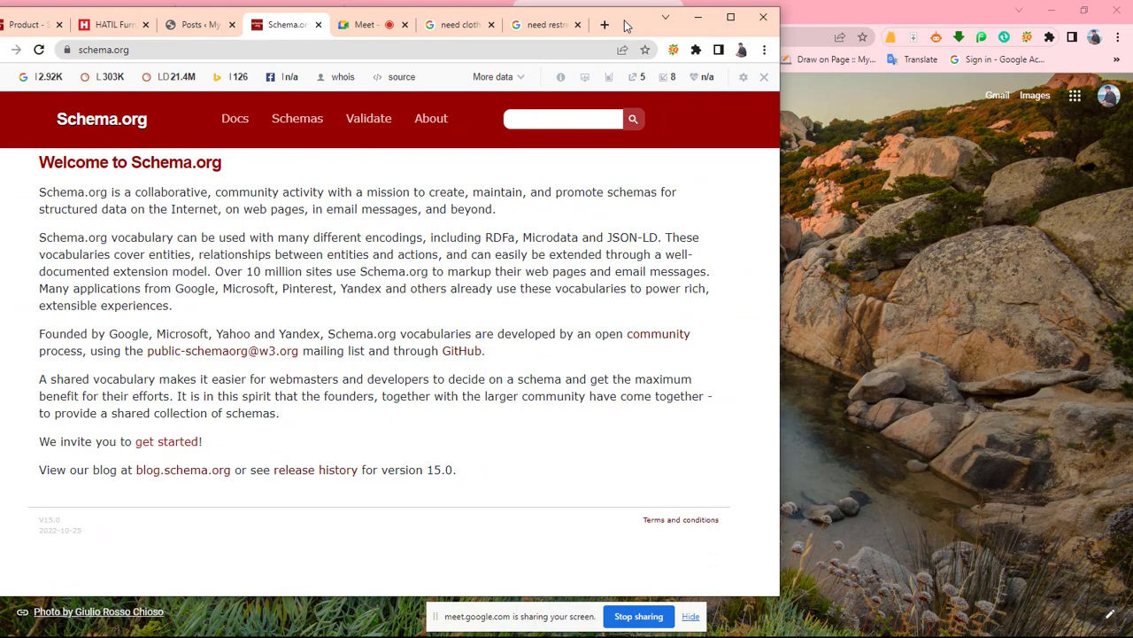
left_click(730, 17)
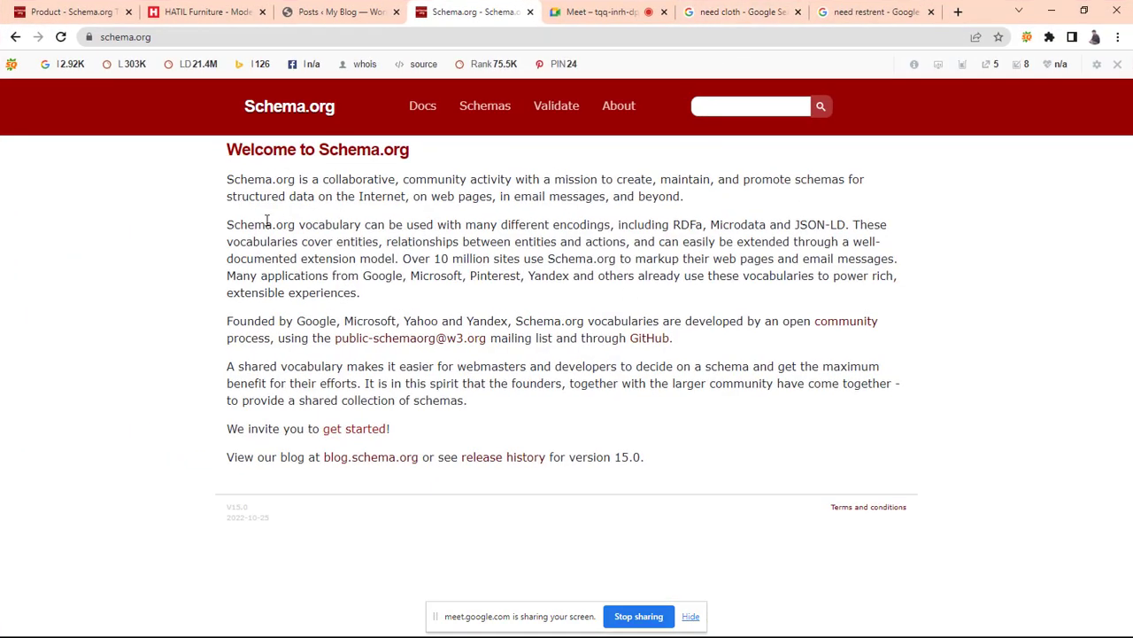
left_click_drag(226, 151, 199, 214)
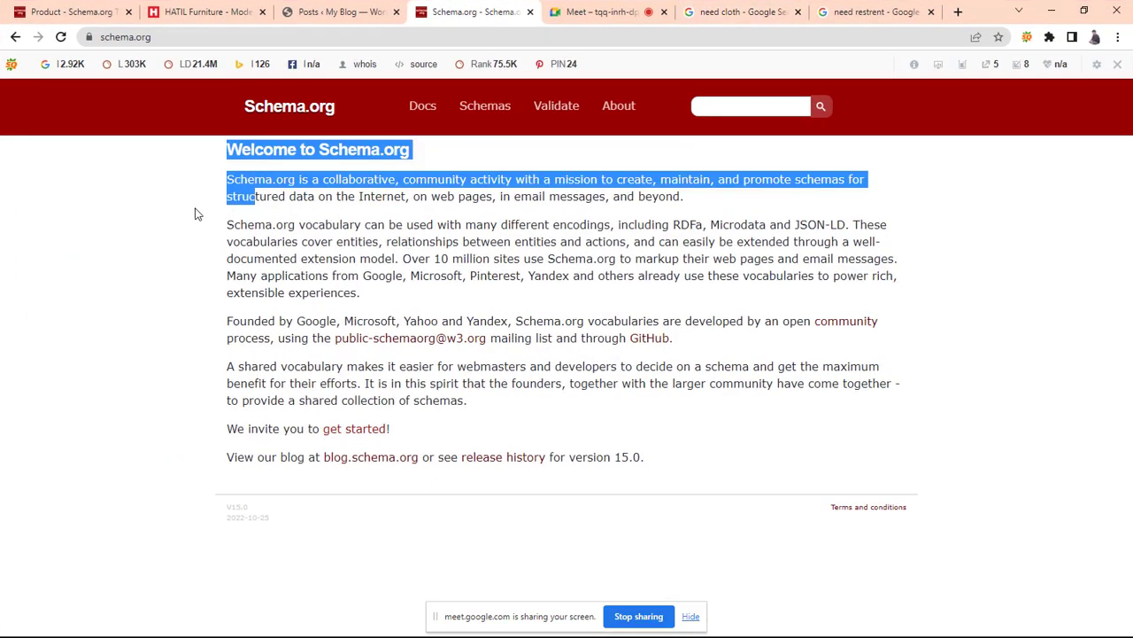
left_click(198, 214)
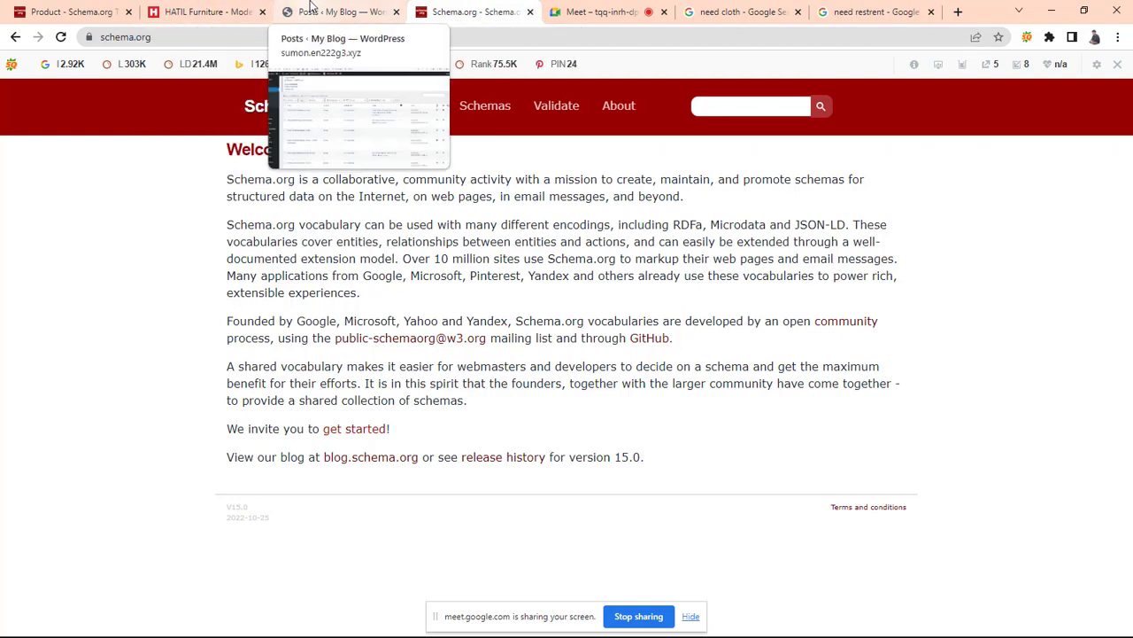
Open the Schema.org Product type page and examine its property tables, more specific types and markup examples
left_click(99, 9)
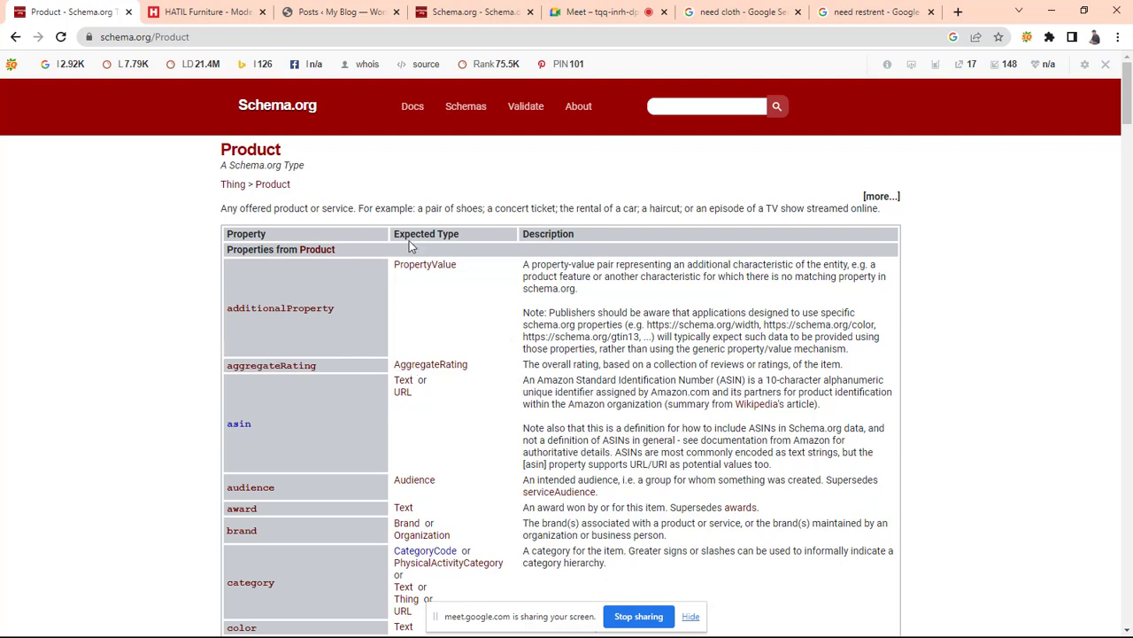
scroll(352, 352, "down", 5)
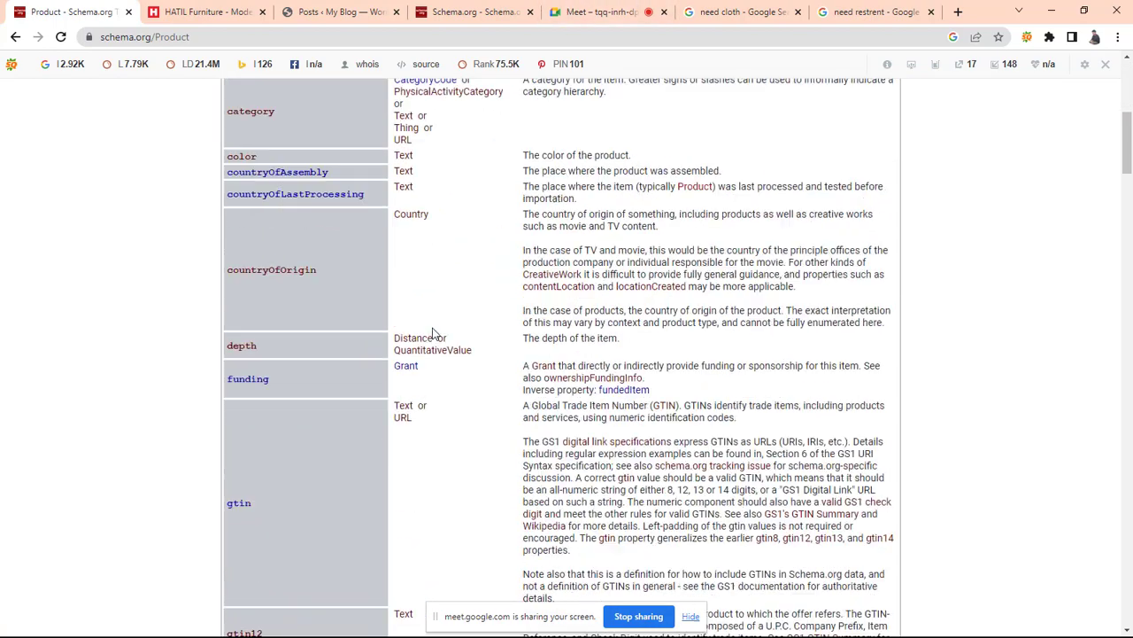
scroll(436, 331, "down", 1)
scroll(443, 330, "up", 6)
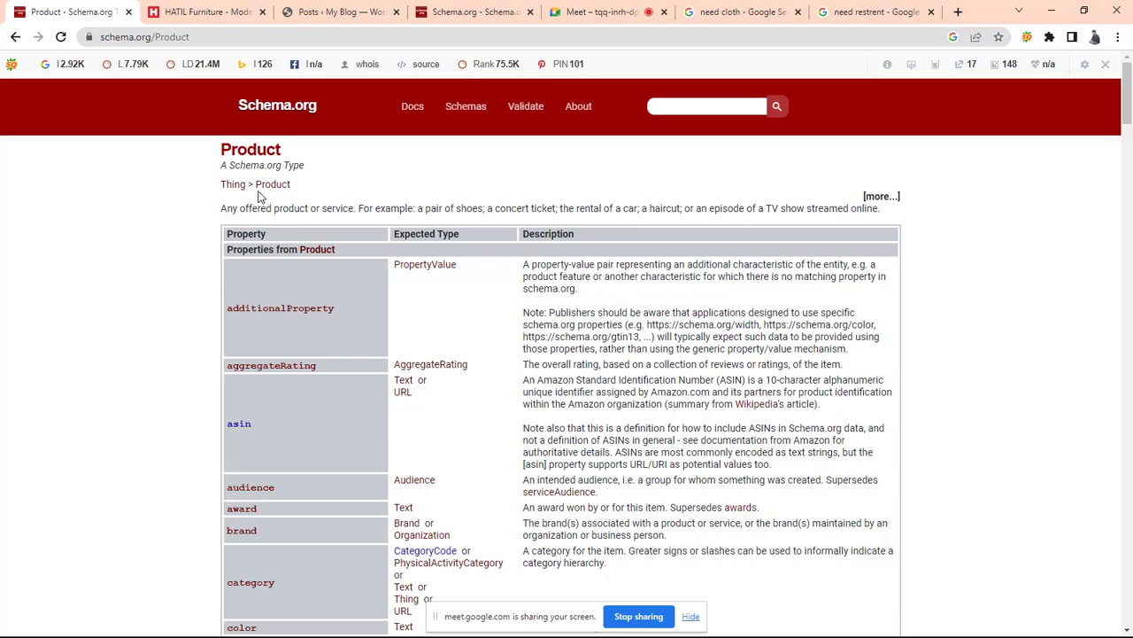
scroll(423, 438, "down", 7)
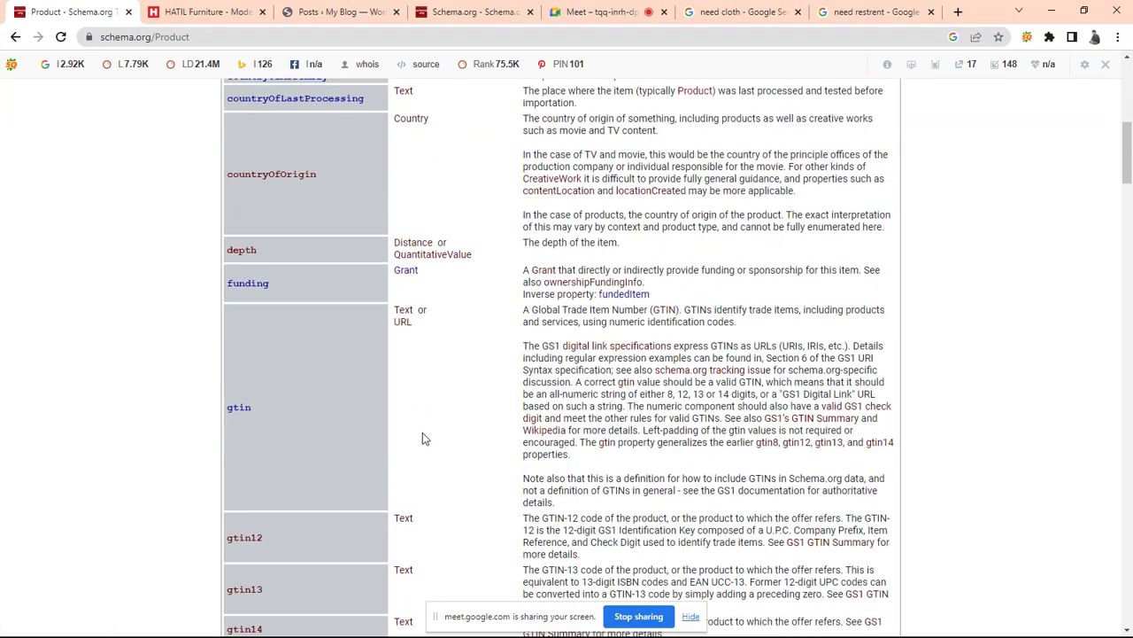
scroll(423, 438, "down", 15)
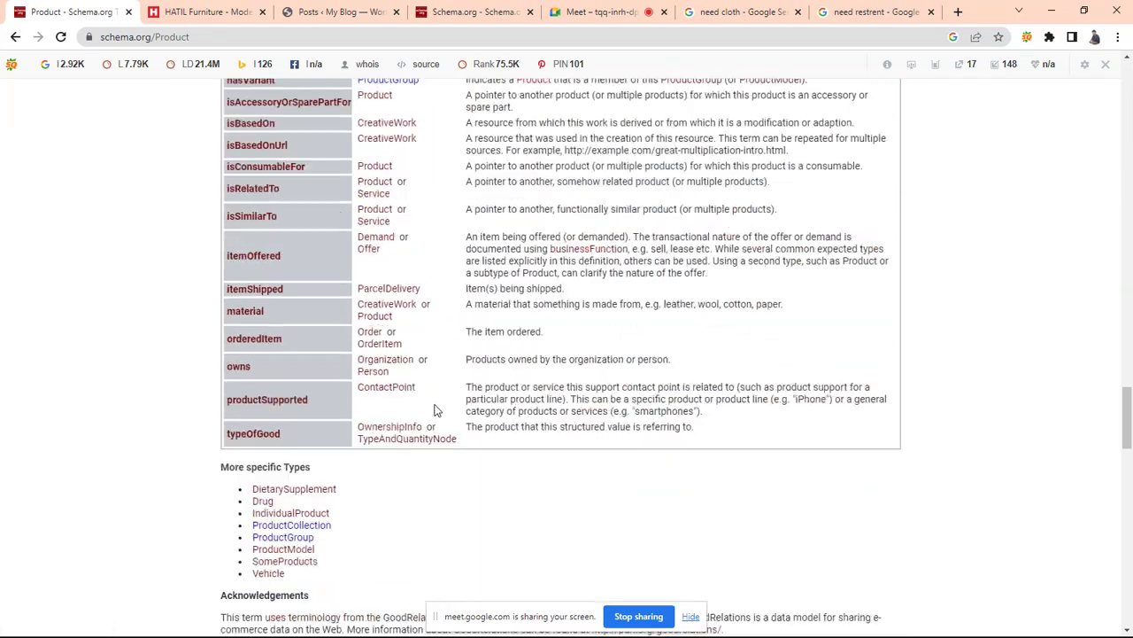
scroll(434, 409, "down", 15)
scroll(436, 405, "up", 5)
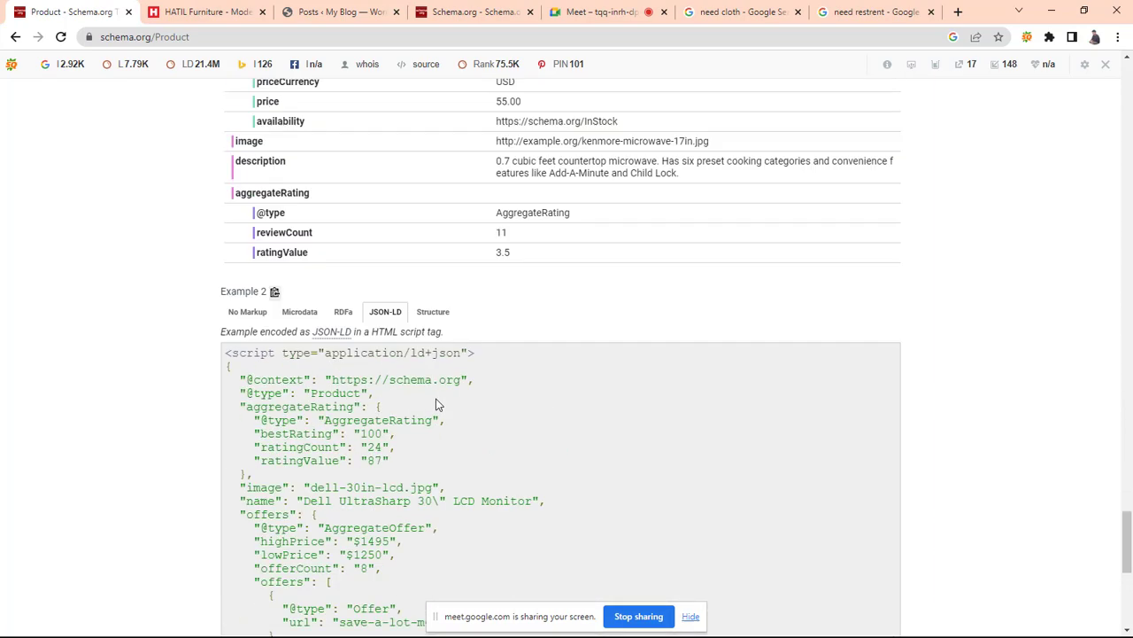
scroll(435, 404, "up", 5)
scroll(435, 405, "down", 10)
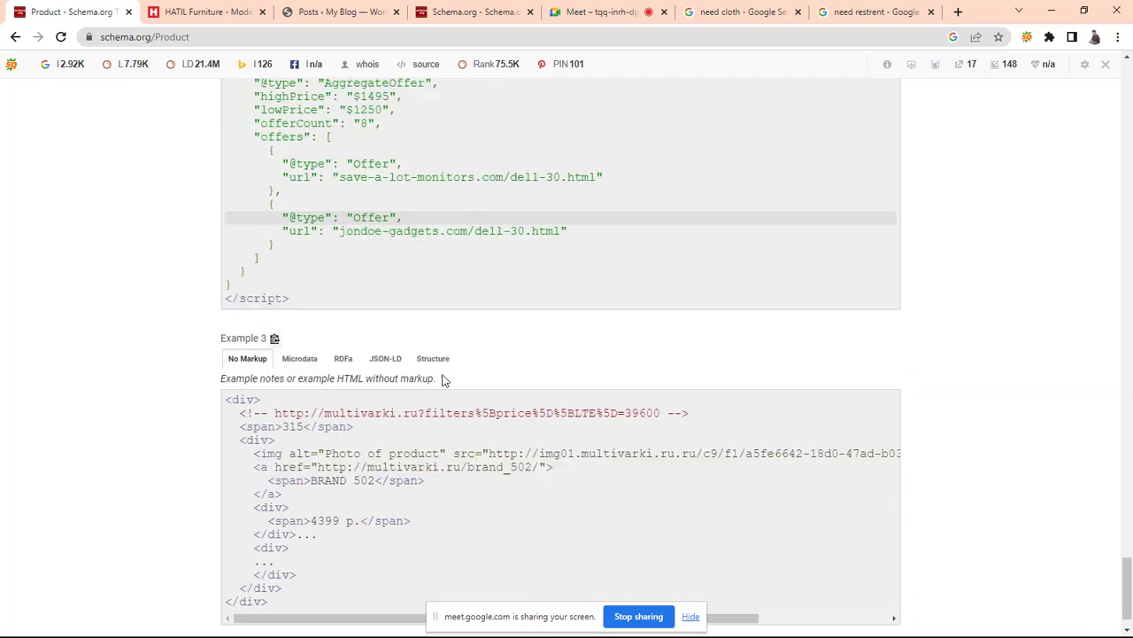
Highlight the full unmarked HTML code of Example 3 on the Product page to read it
scroll(444, 379, "down", 1)
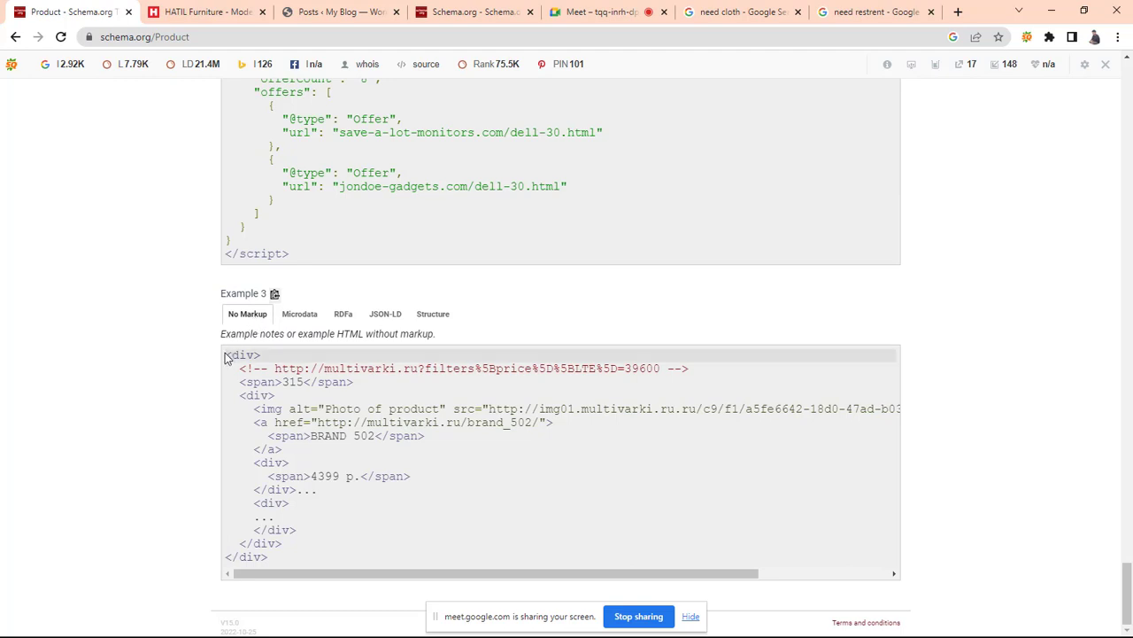
left_click_drag(227, 353, 556, 559)
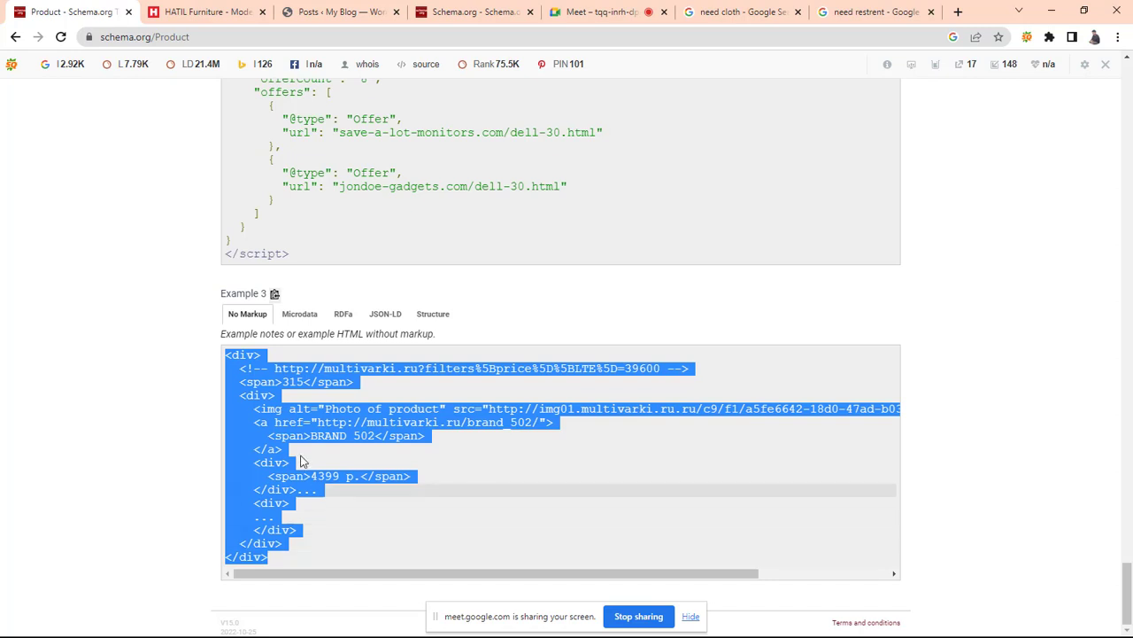
left_click(173, 386)
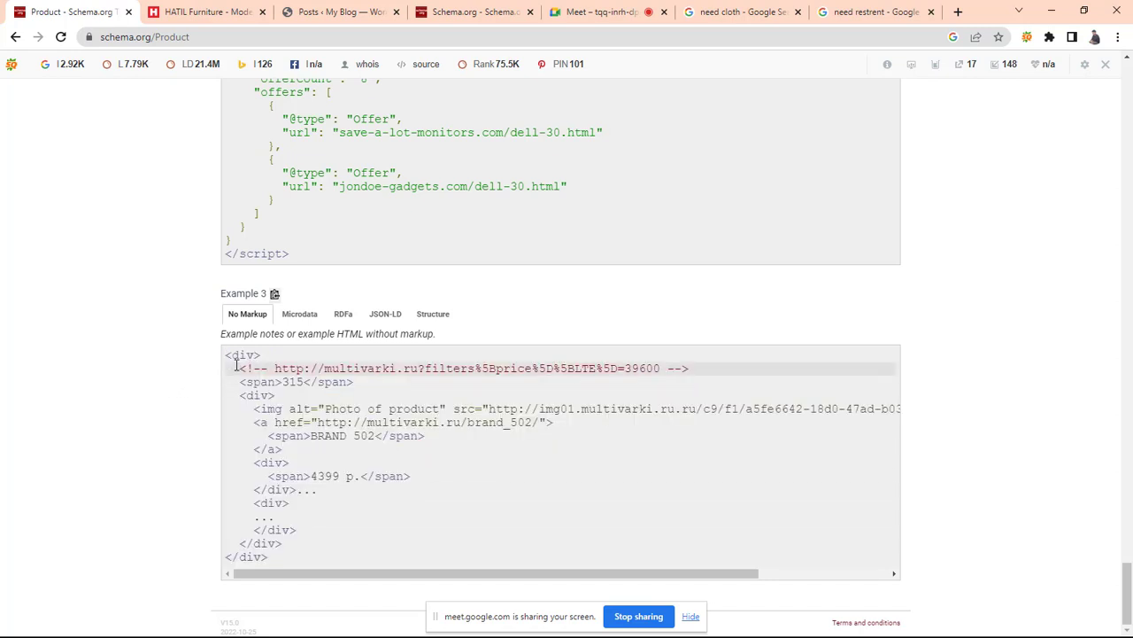
left_click_drag(227, 354, 400, 549)
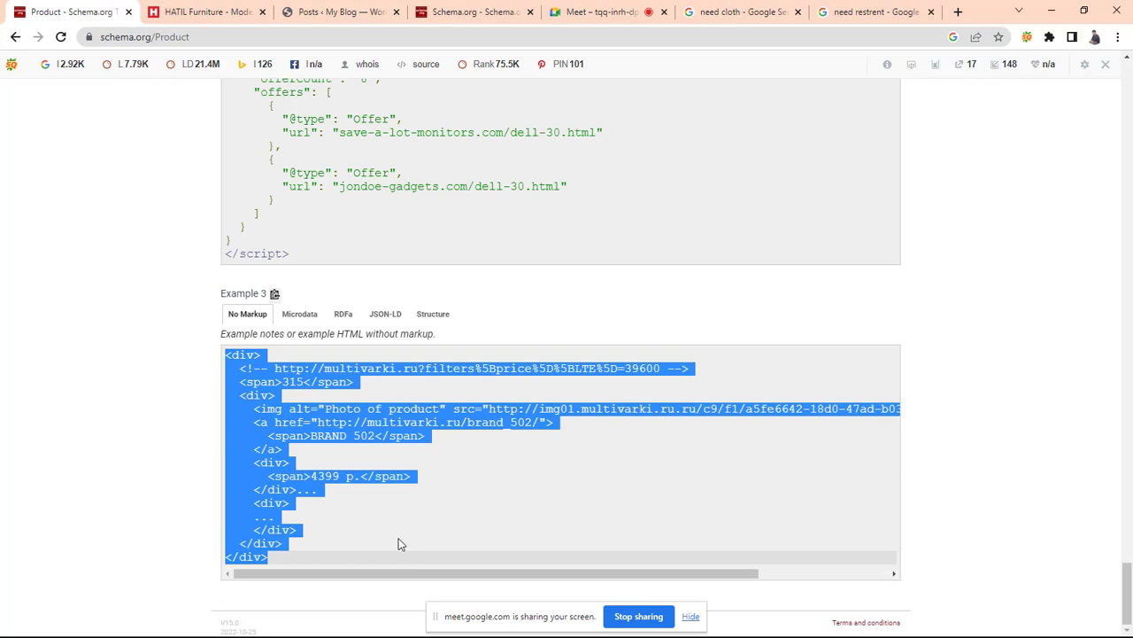
Show Example 3 as Microdata, highlight its code to read it, and switch the example to its RDFa version
left_click(300, 313)
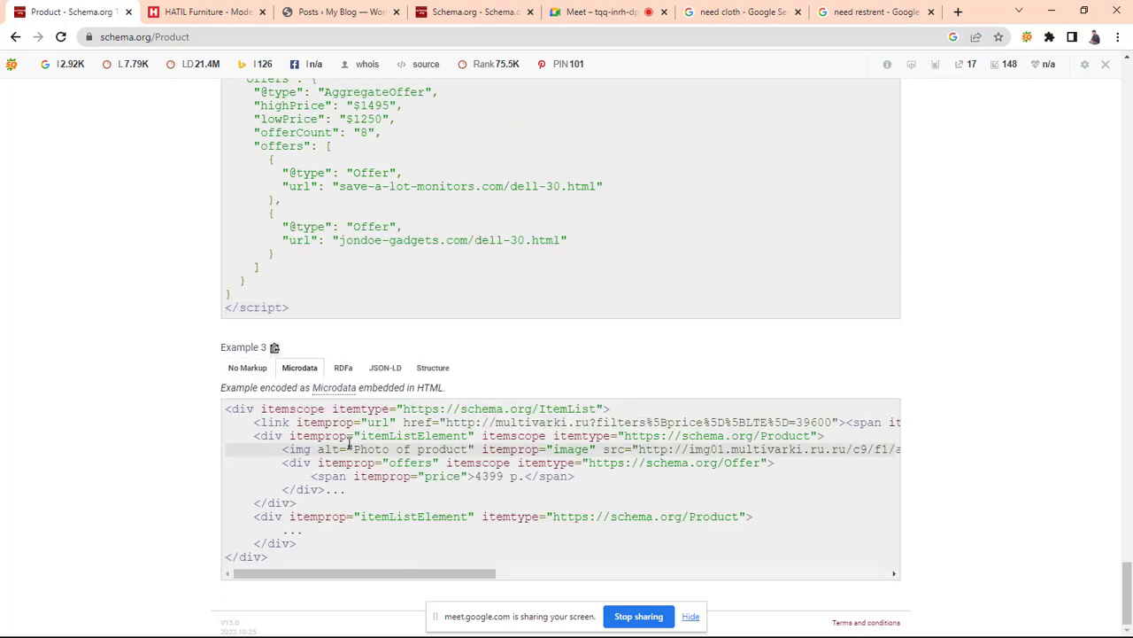
left_click_drag(227, 409, 434, 558)
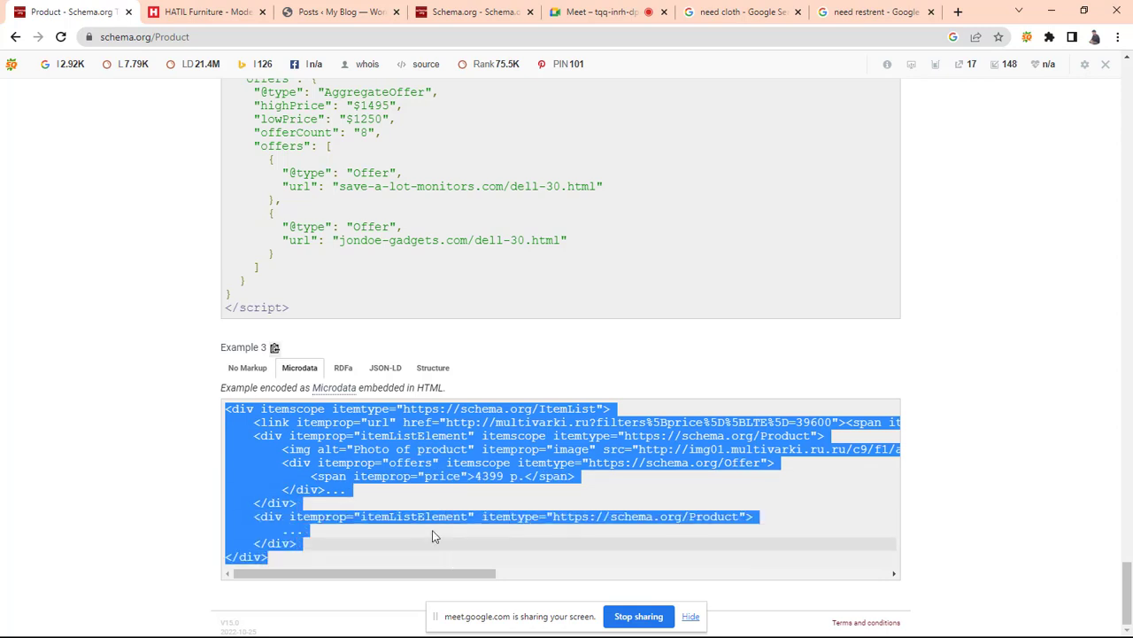
left_click(344, 370)
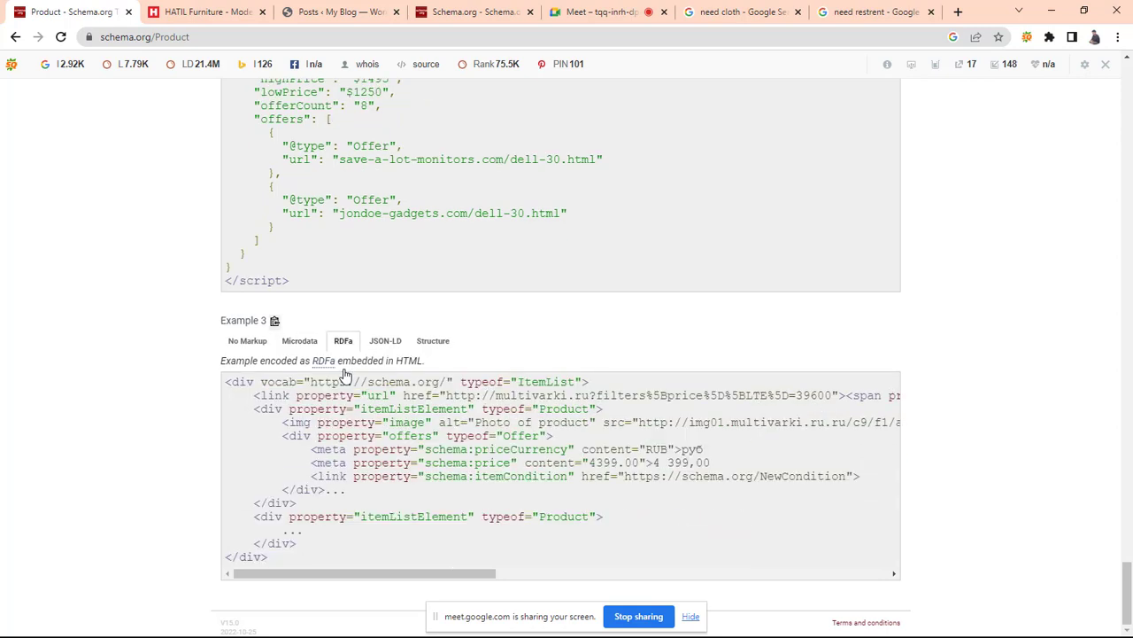
Show Example 3 as JSON-LD and highlight the item list URL and the script's properties to read them, clearing the selection
left_click(381, 345)
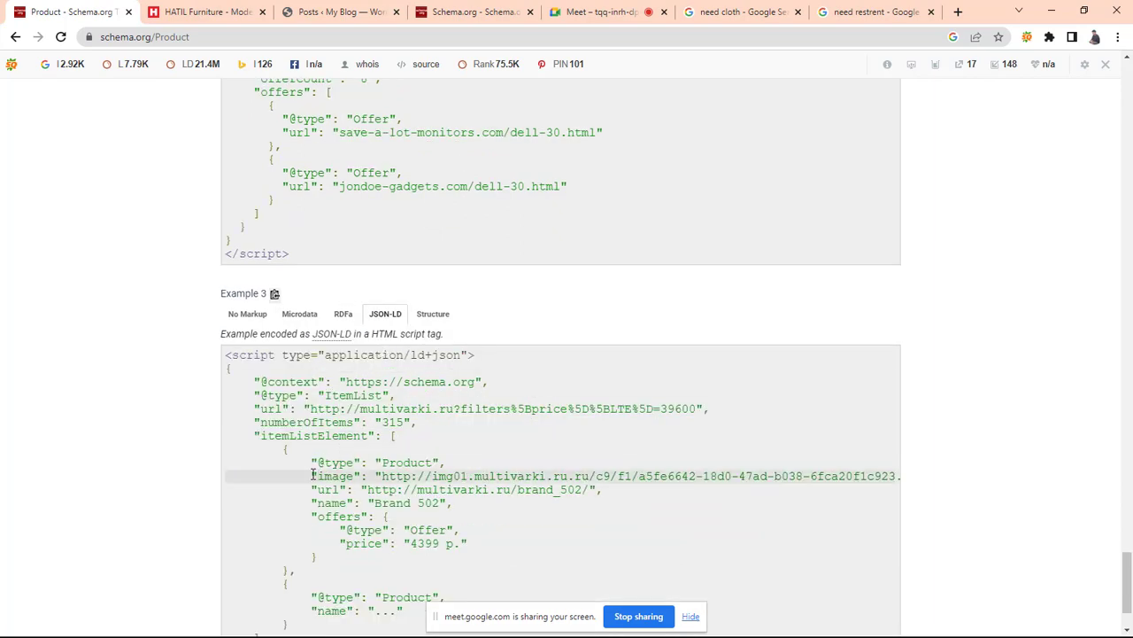
scroll(316, 475, "up", 2)
scroll(454, 440, "down", 3)
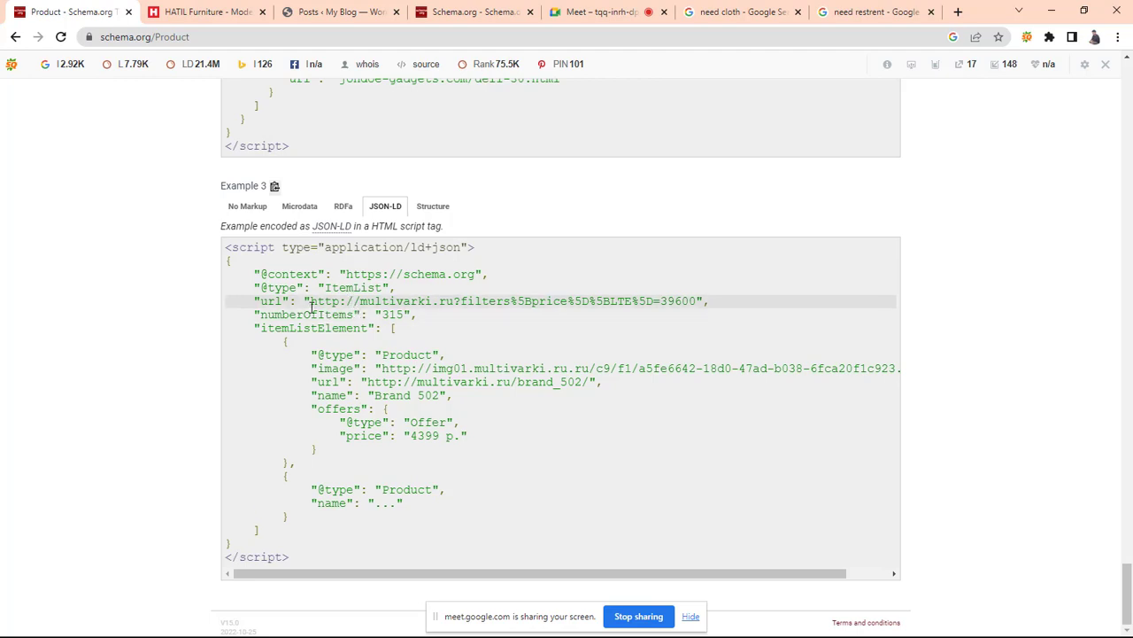
left_click_drag(312, 303, 711, 301)
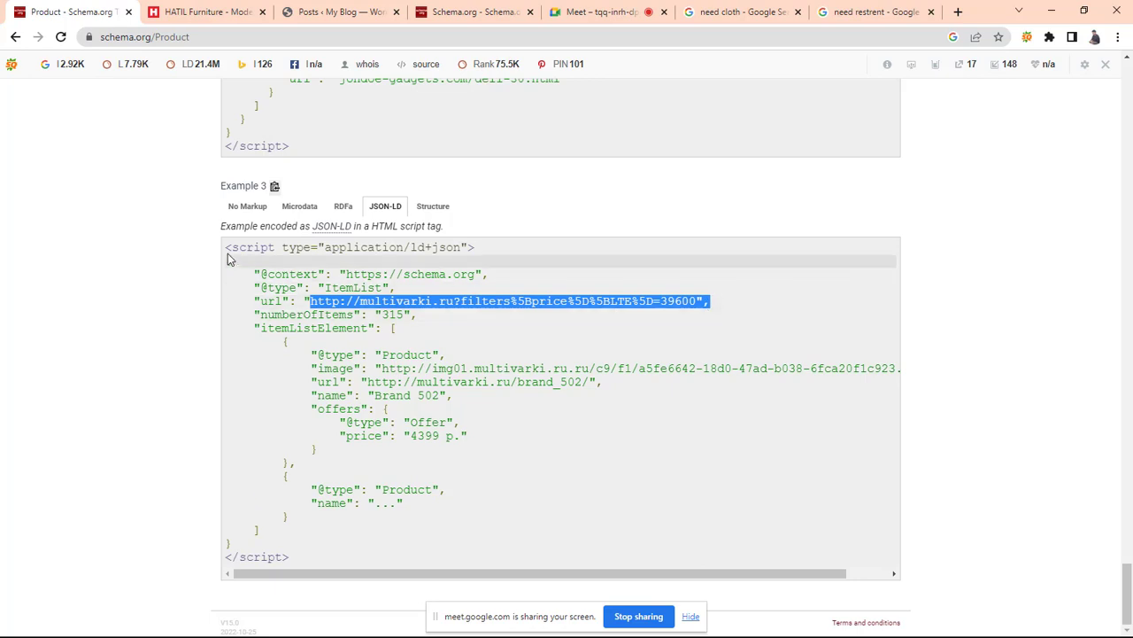
left_click(142, 259)
left_click_drag(255, 276, 404, 503)
left_click(99, 245)
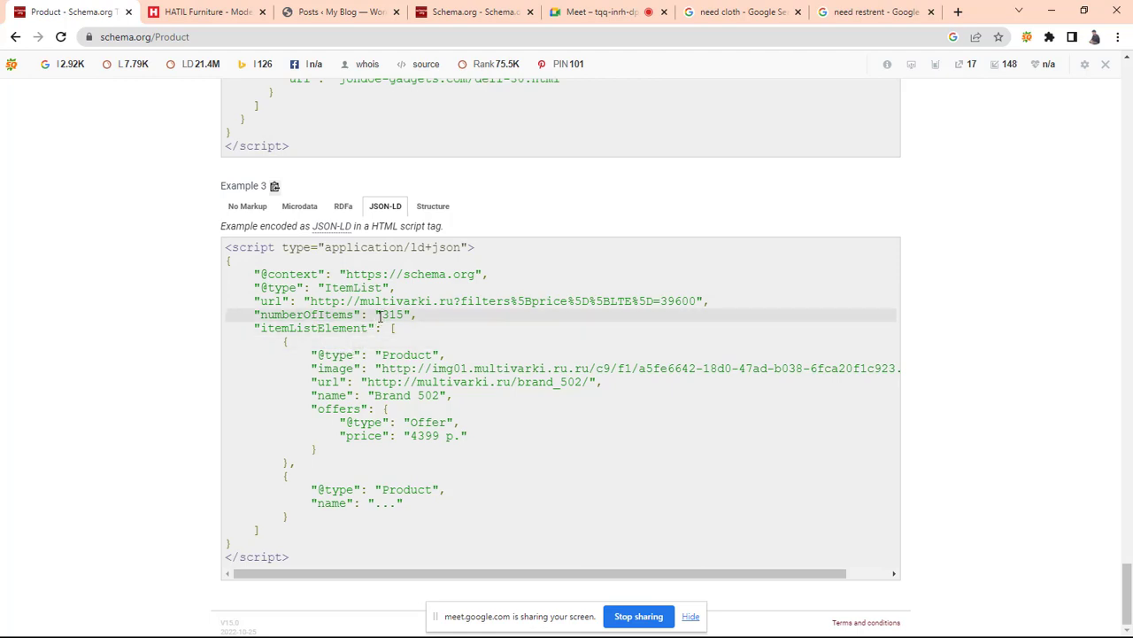
Highlight the numberOfItems value in Example 3's JSON-LD code and clear the selection
left_click_drag(383, 313, 406, 316)
left_click(411, 315)
left_click_drag(366, 313, 396, 318)
left_click(174, 319)
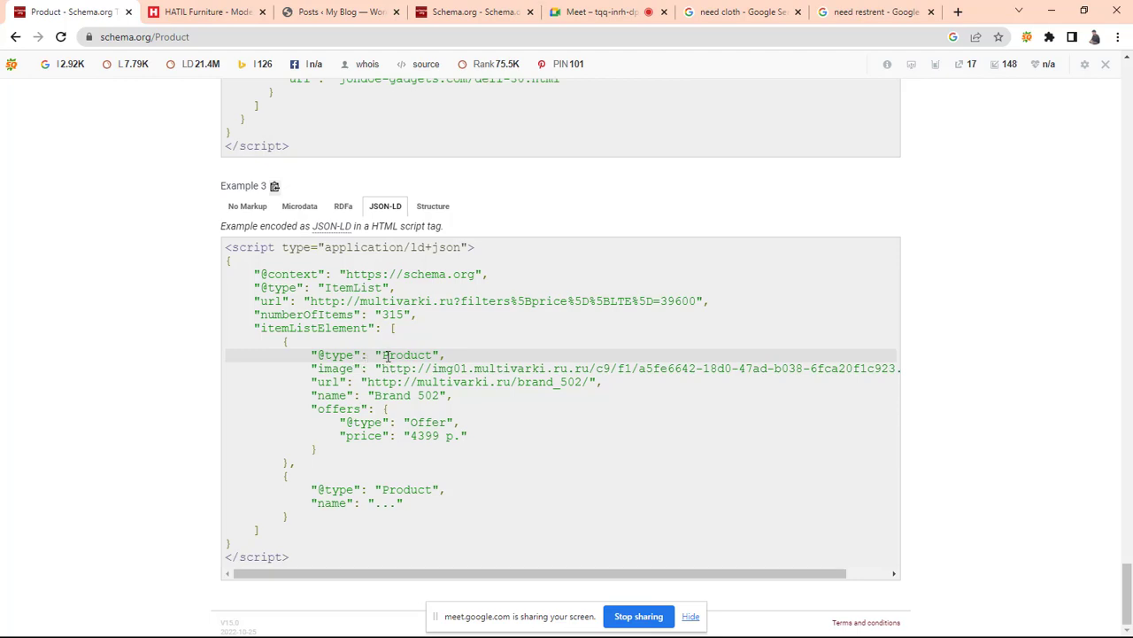
Highlight the first product's image, URL, name, offers and price values in Example 3's JSON-LD code, one after another
left_click_drag(382, 355, 597, 365)
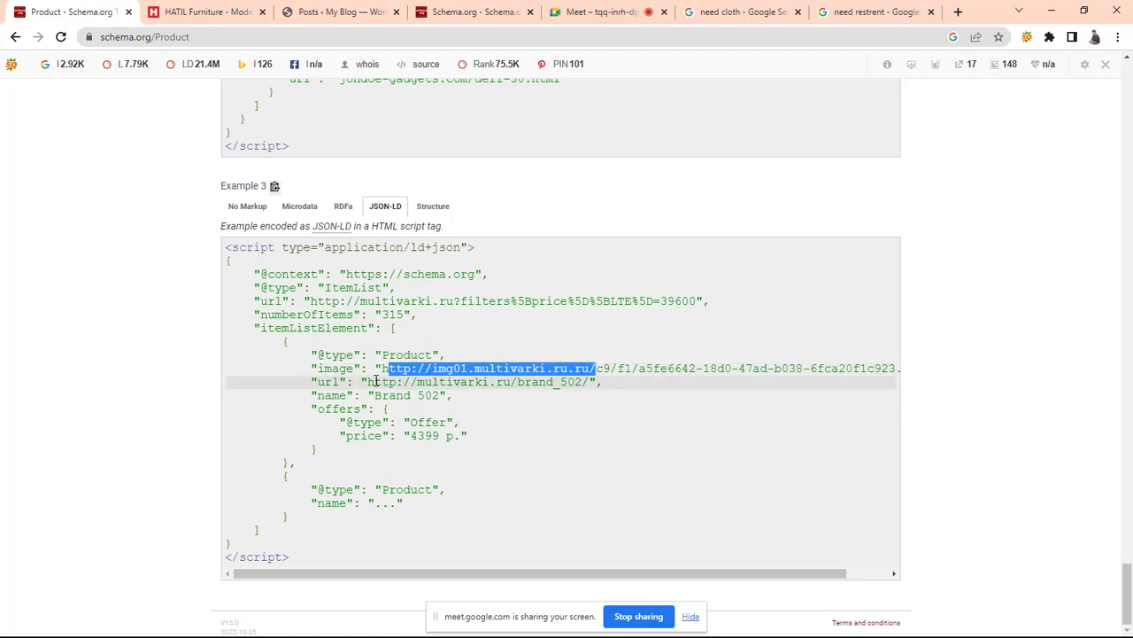
left_click_drag(370, 382, 513, 382)
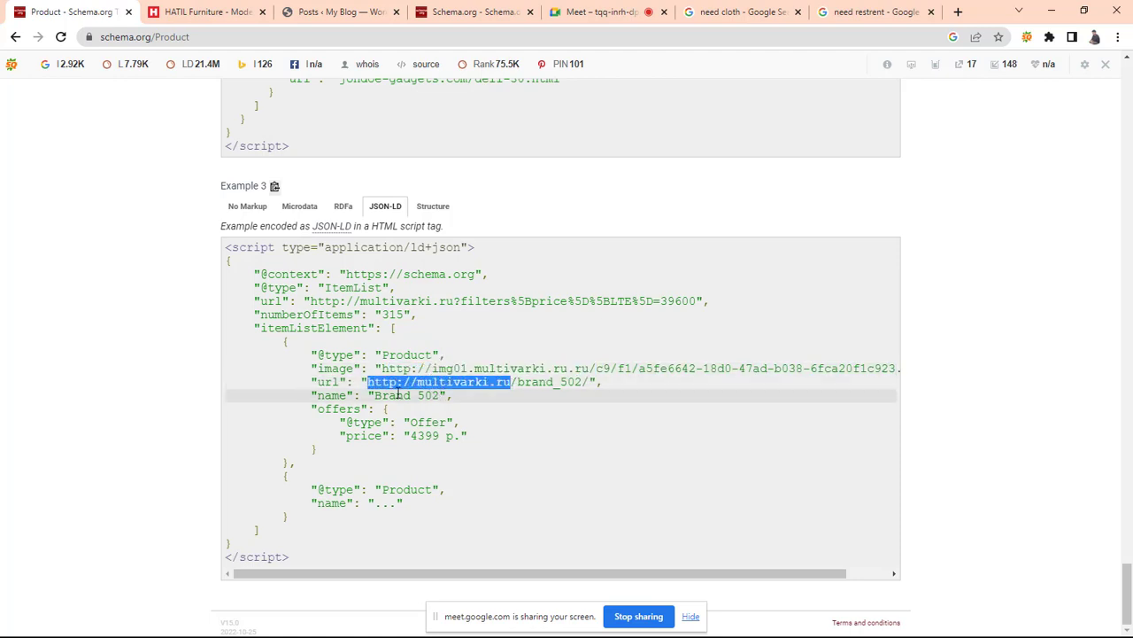
left_click_drag(375, 395, 459, 401)
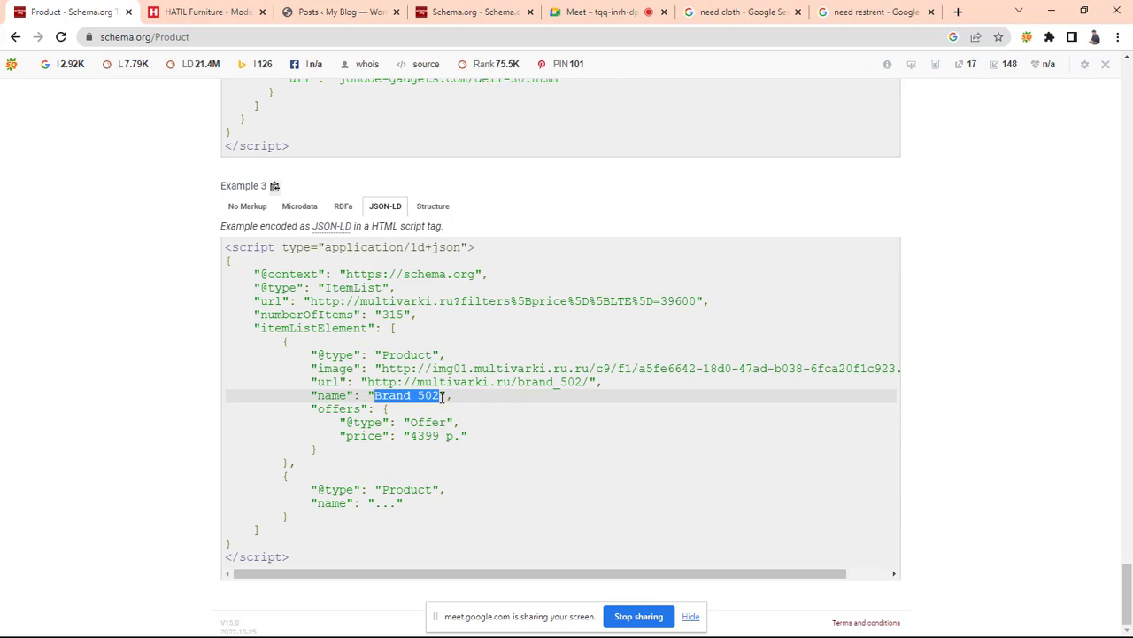
left_click(375, 408)
left_click_drag(379, 410, 470, 458)
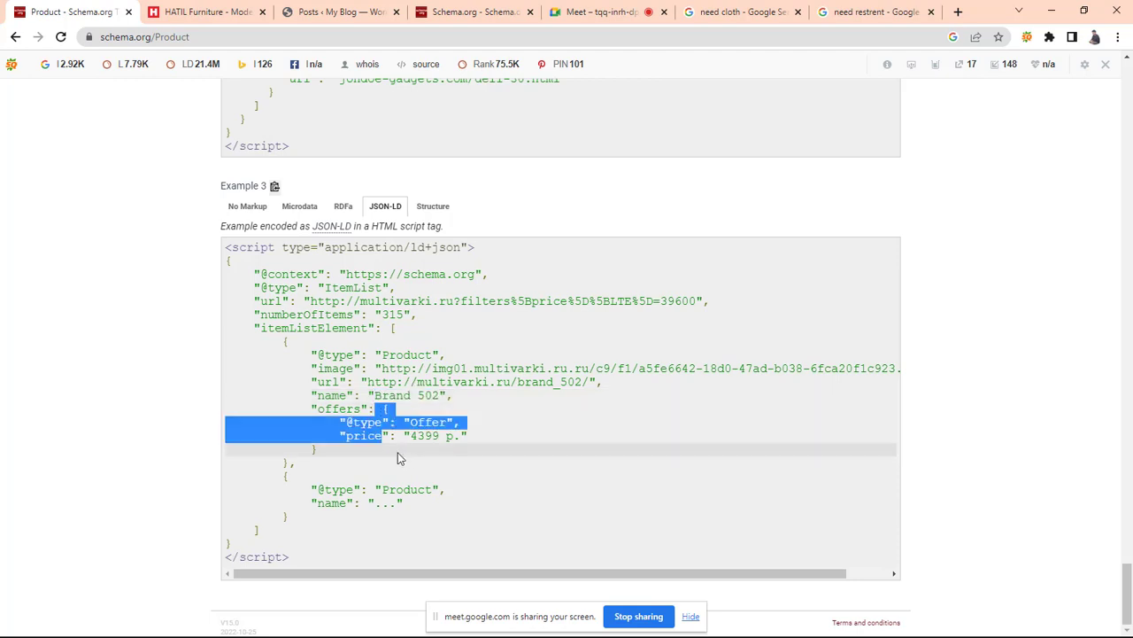
left_click_drag(409, 435, 441, 440)
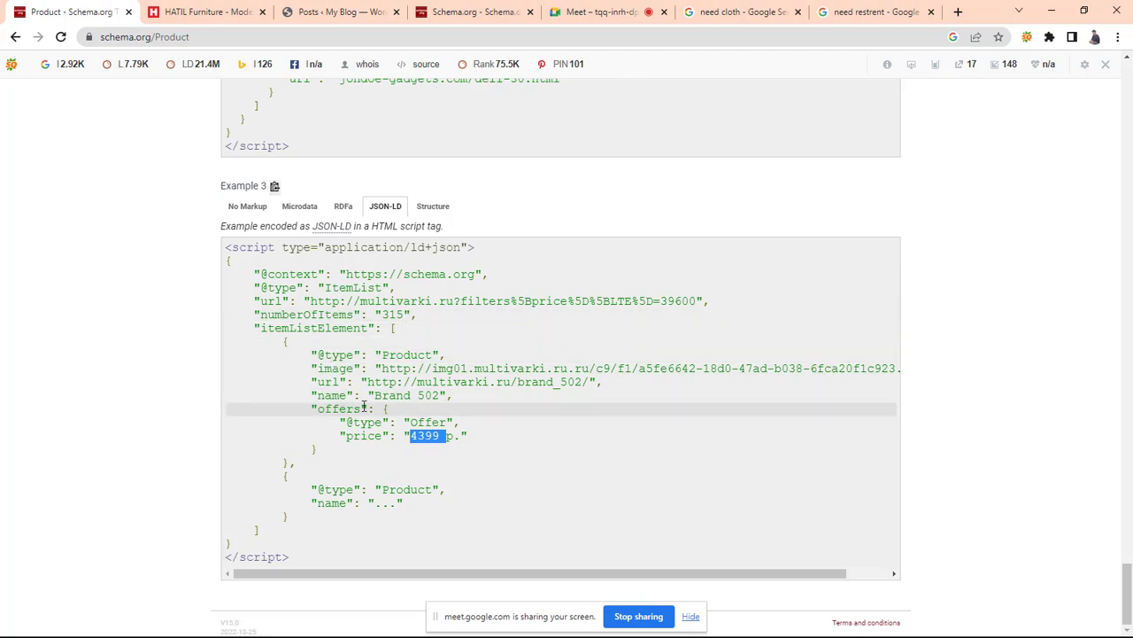
Highlight the complete body of Example 3's JSON-LD script several times to point out the whole markup block, clearing each selection
left_click_drag(230, 261, 532, 538)
left_click(68, 259)
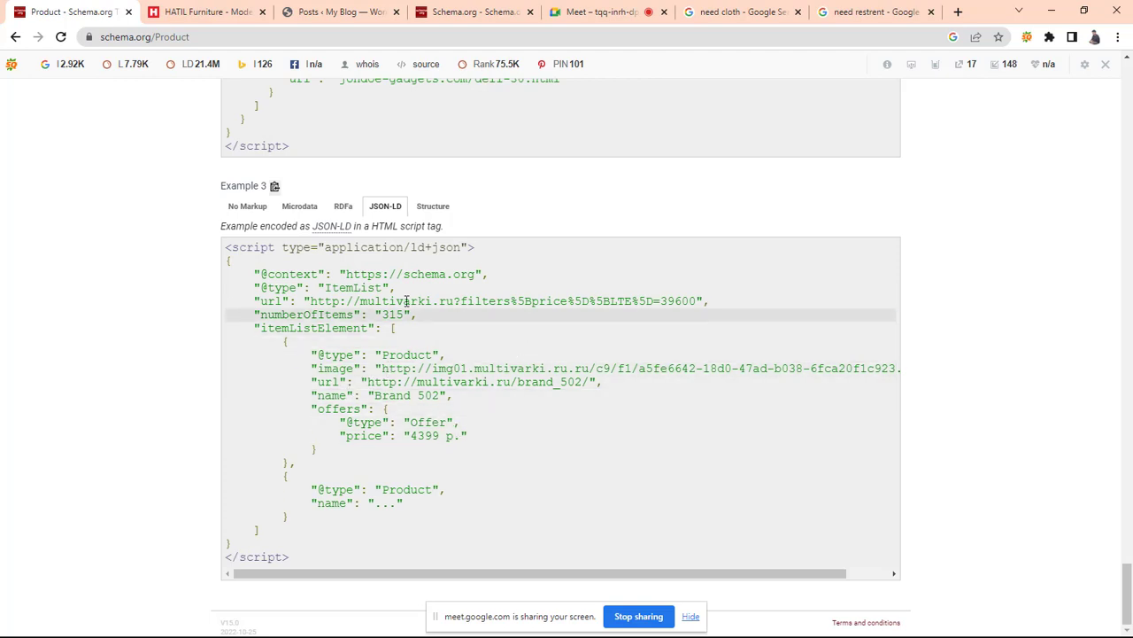
left_click_drag(253, 277, 502, 480)
left_click(503, 485)
right_click(503, 485)
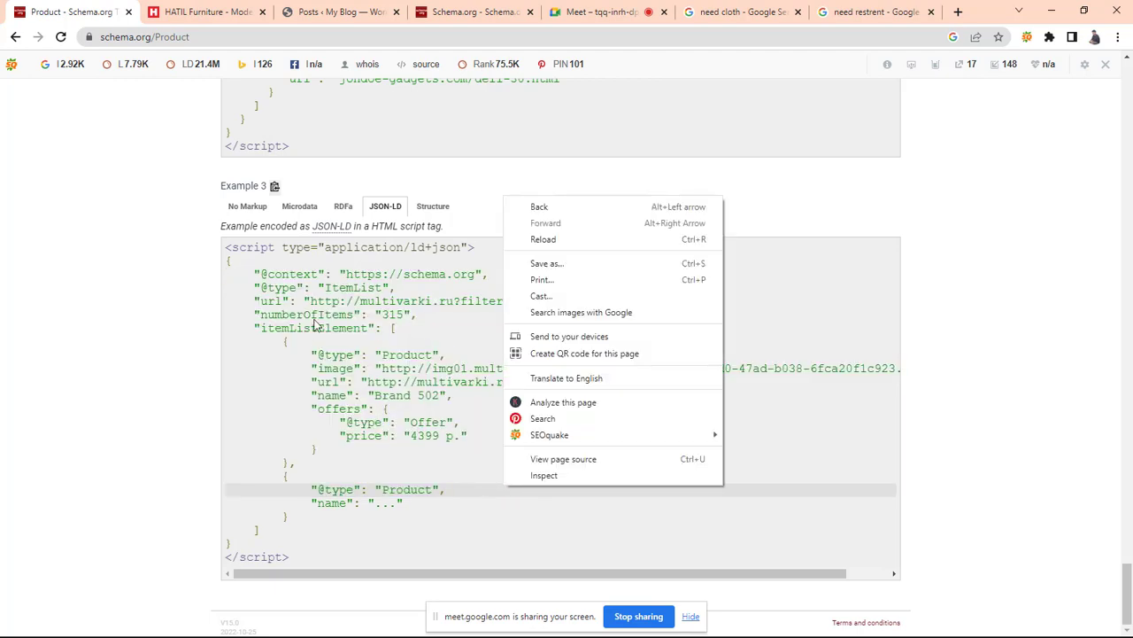
left_click(157, 272)
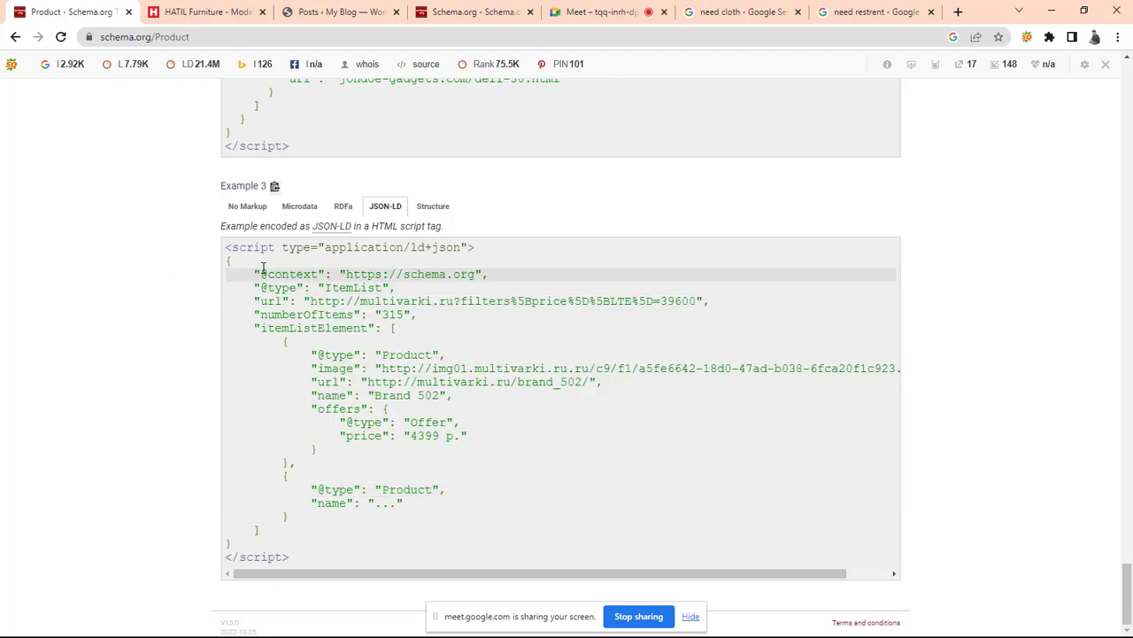
left_click_drag(253, 273, 290, 517)
left_click(124, 327)
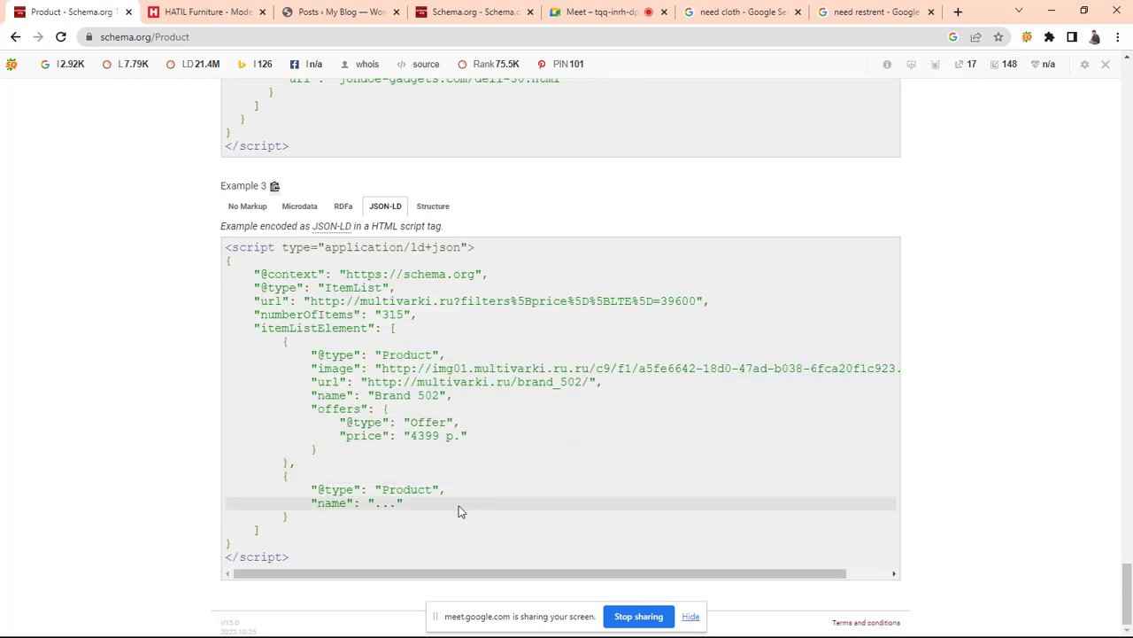
left_click_drag(423, 505, 228, 252)
left_click(188, 232)
left_click(228, 252)
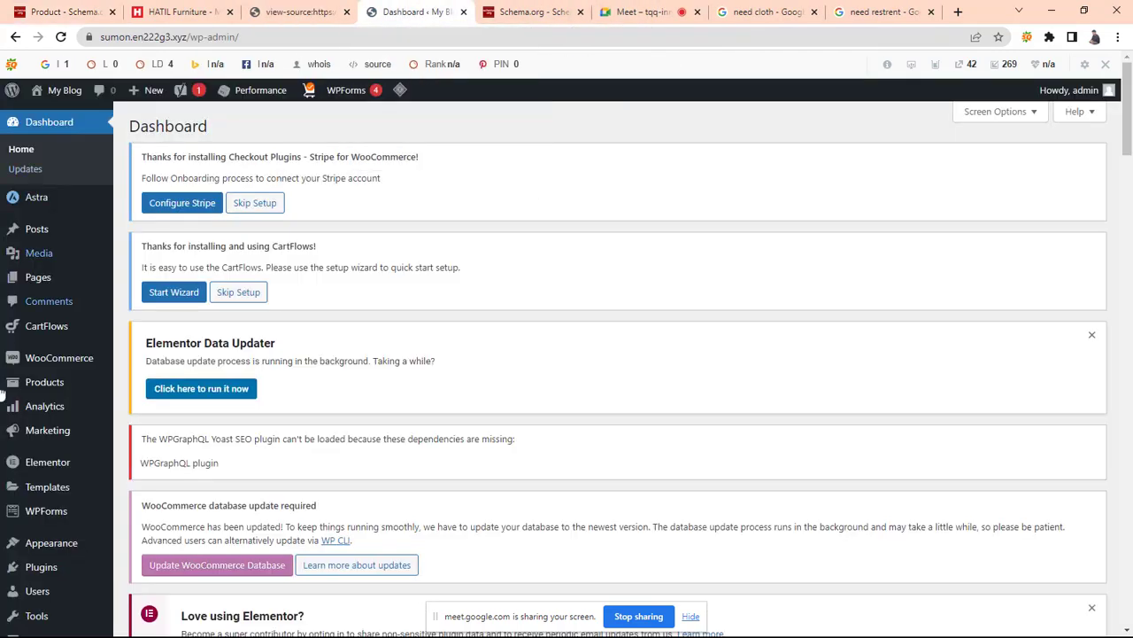
In the WordPress dashboard, open the page for adding new plugins
scroll(56, 552, "down", 4)
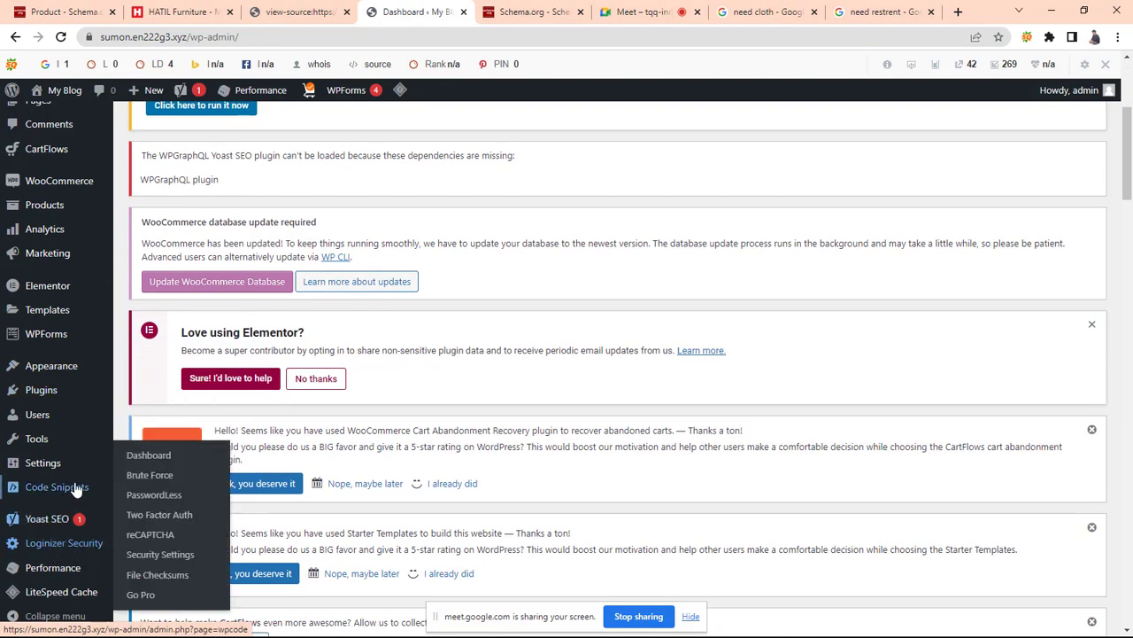
mouse_move(68, 288)
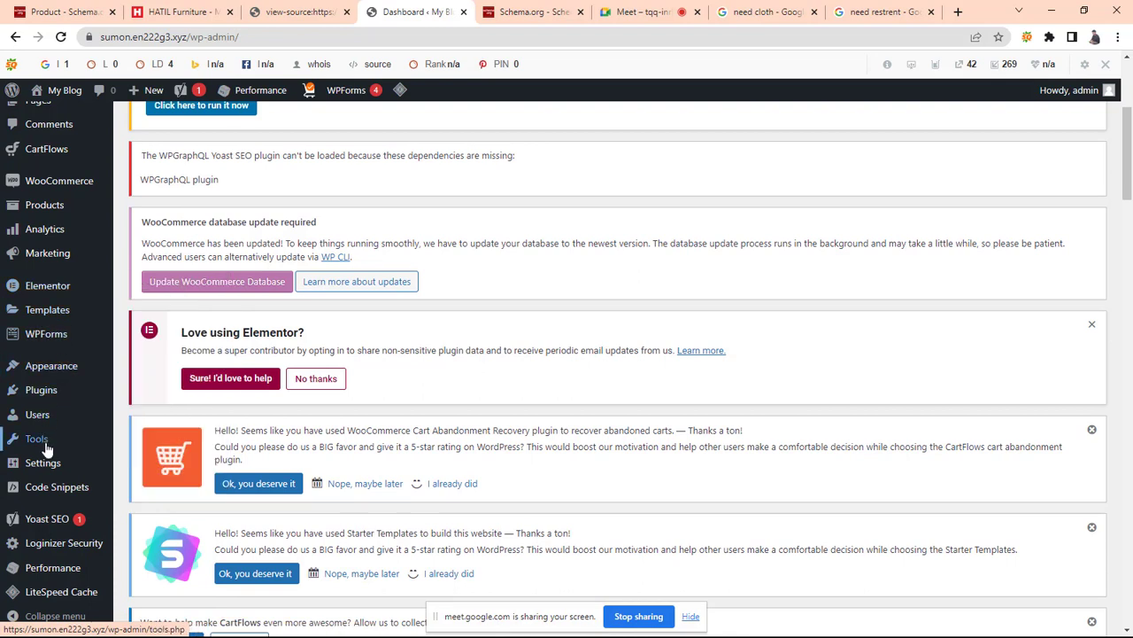
mouse_move(53, 409)
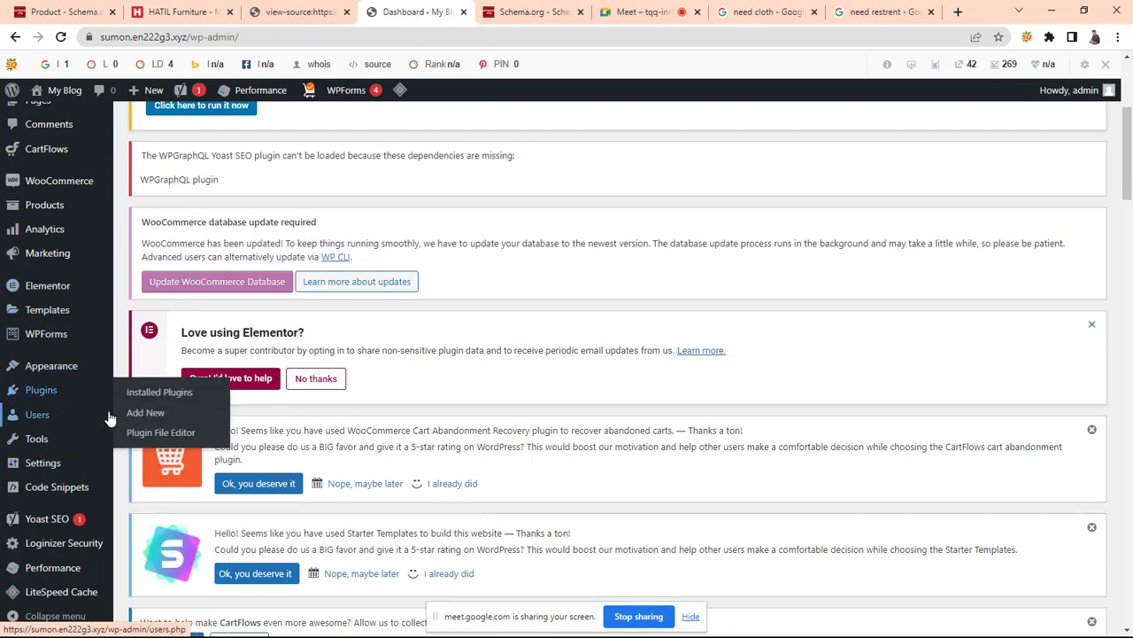
left_click(142, 414)
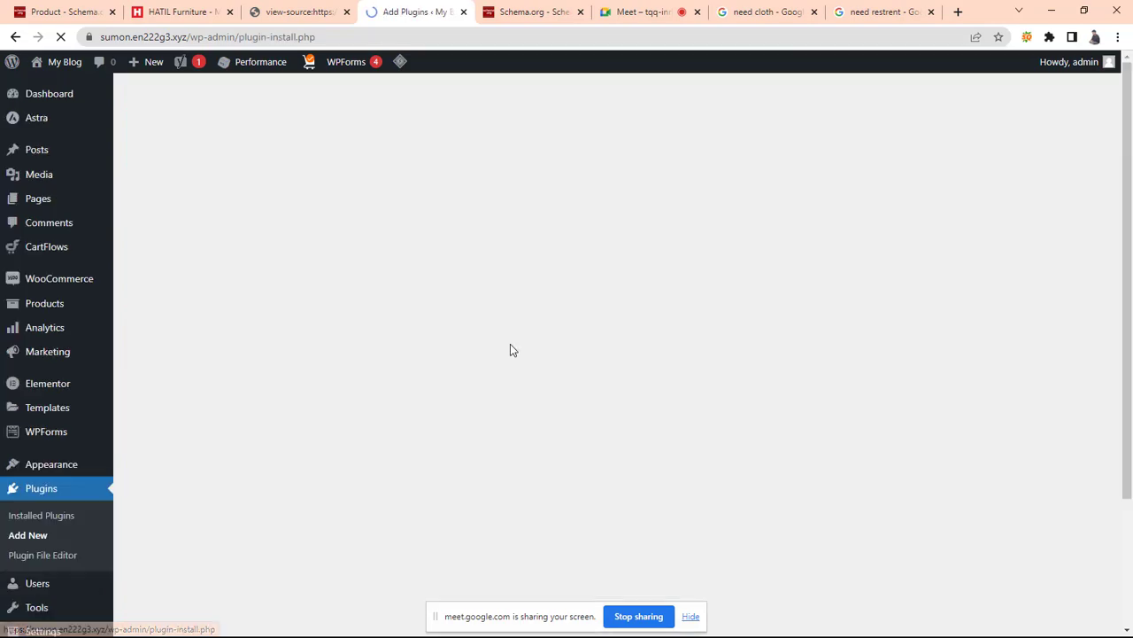
Search the plugin directory for "all in all schema"
scroll(906, 457, "down", 3)
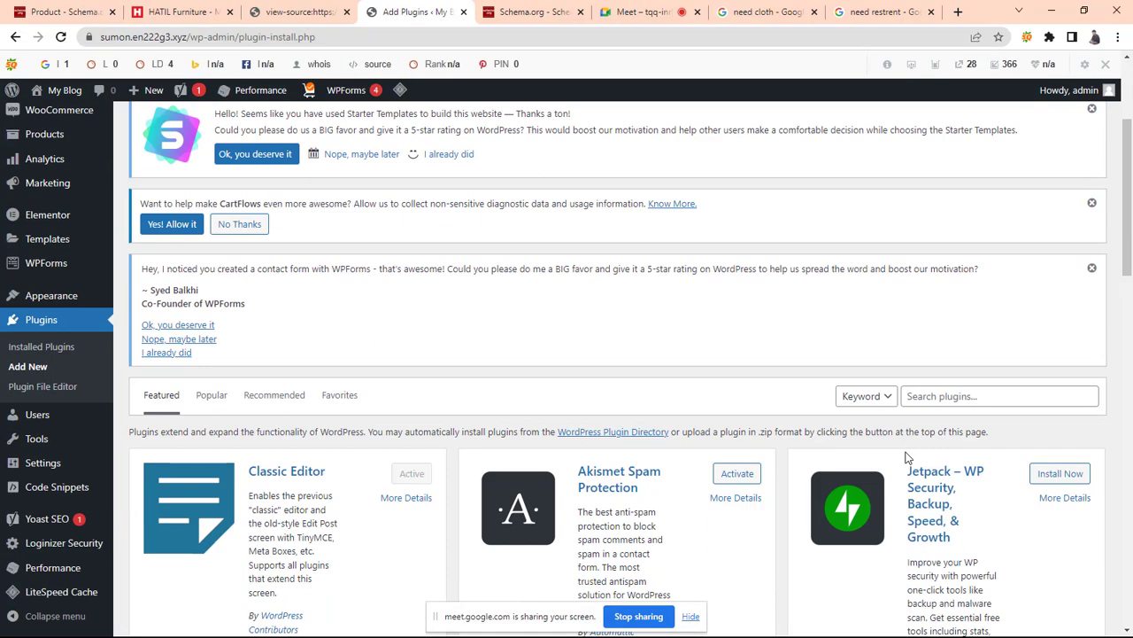
left_click(981, 395)
type("a")
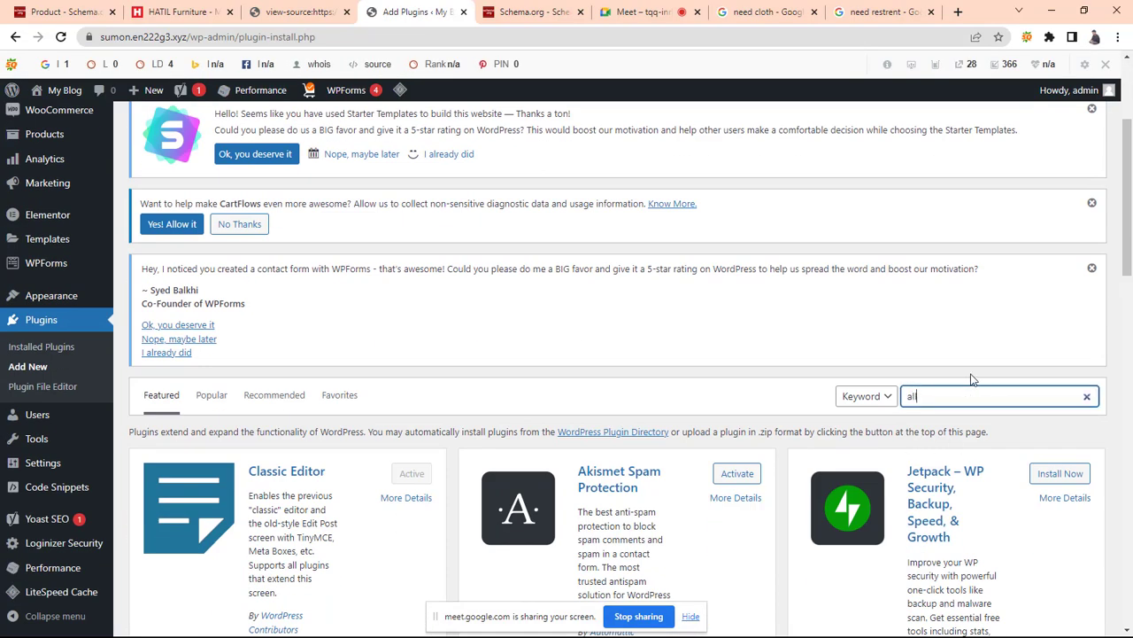
type("ll ")
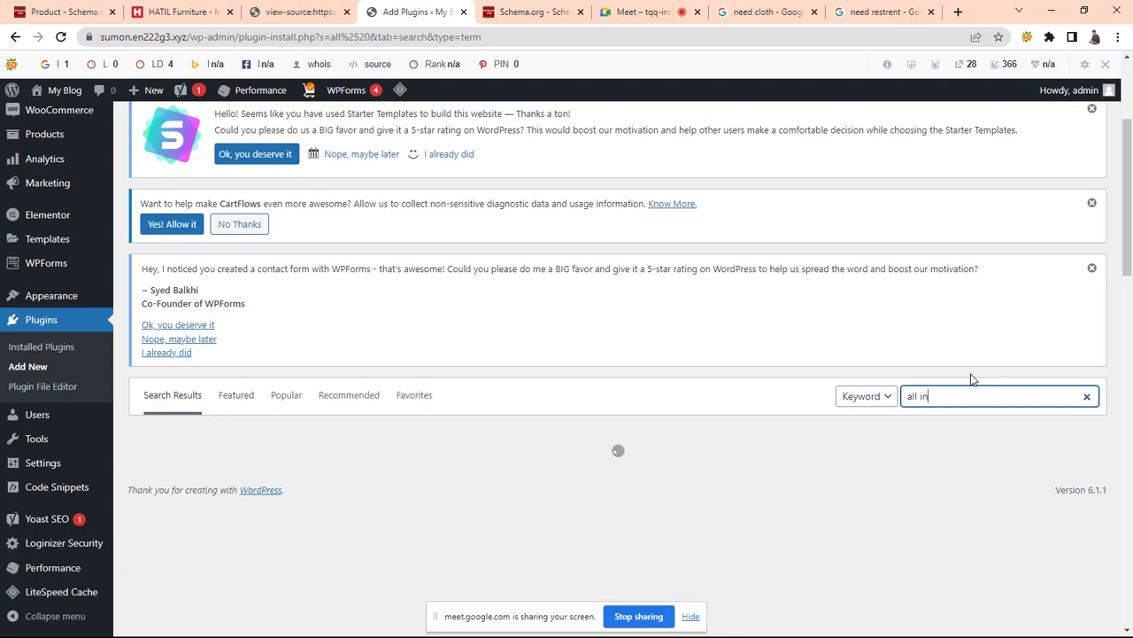
type("in all sc")
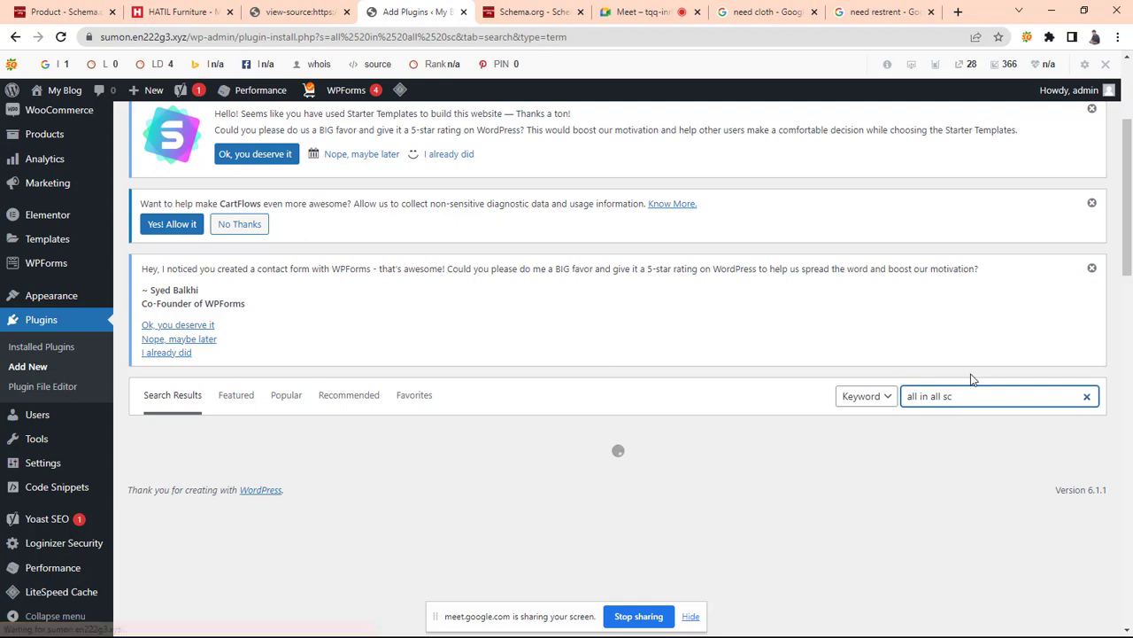
type("hema")
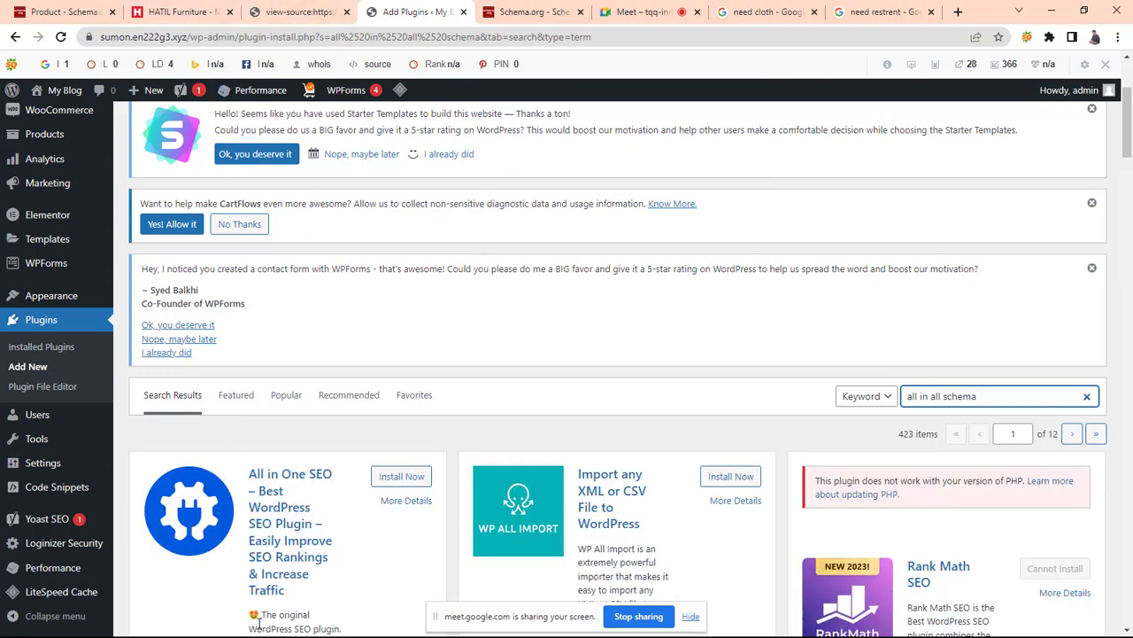
Look through the first rows of plugin search results for a suitable schema plugin
scroll(355, 529, "down", 1)
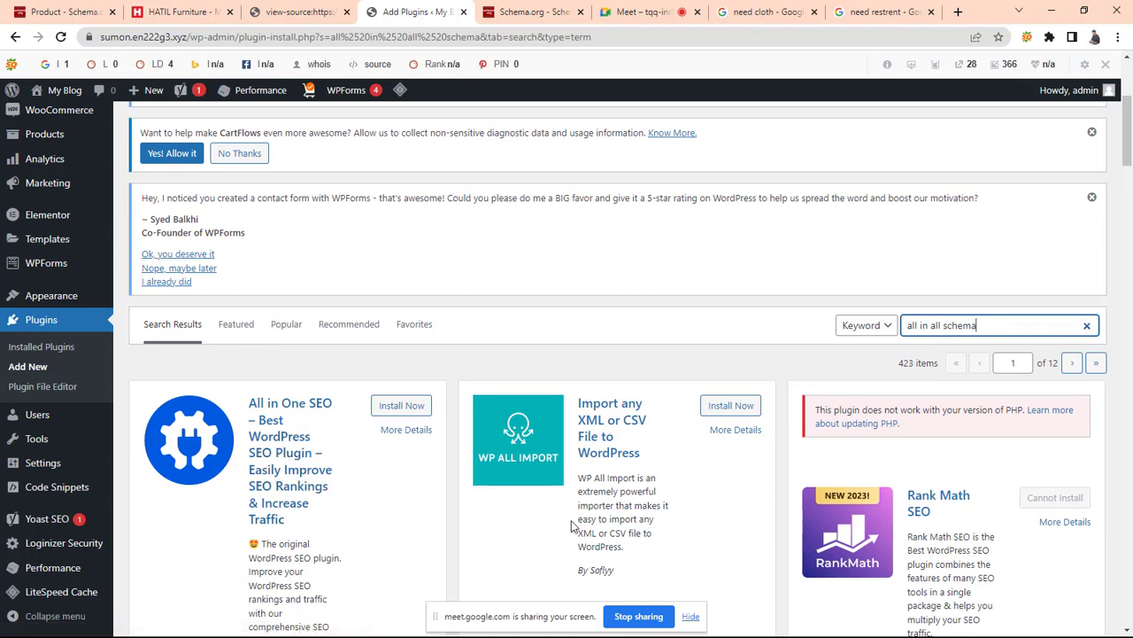
scroll(567, 525, "down", 1)
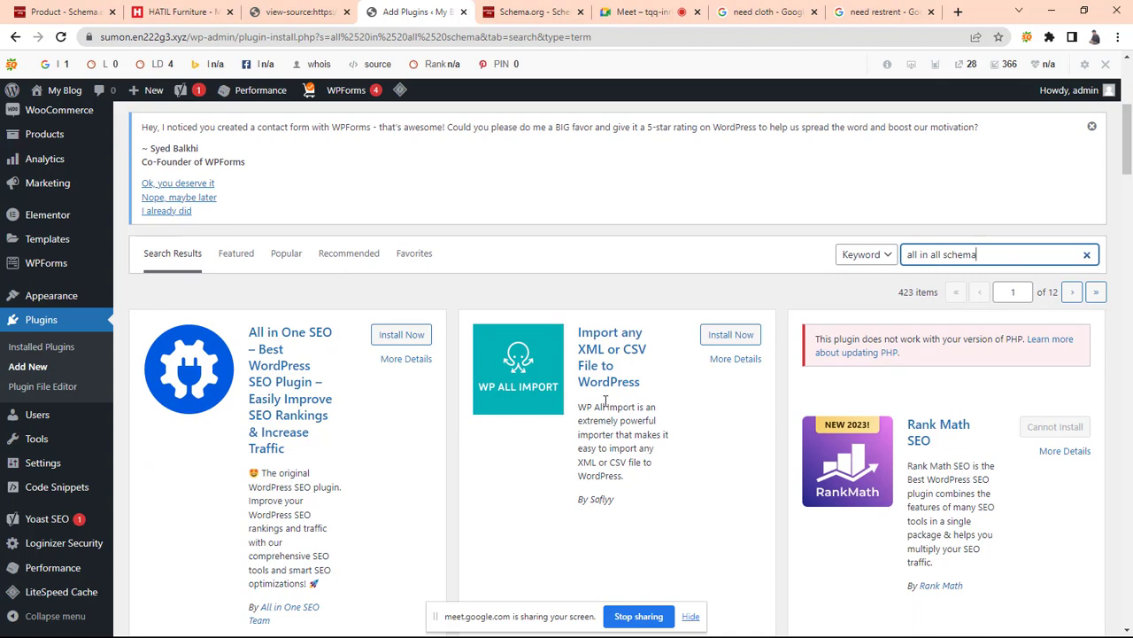
scroll(576, 418, "down", 3)
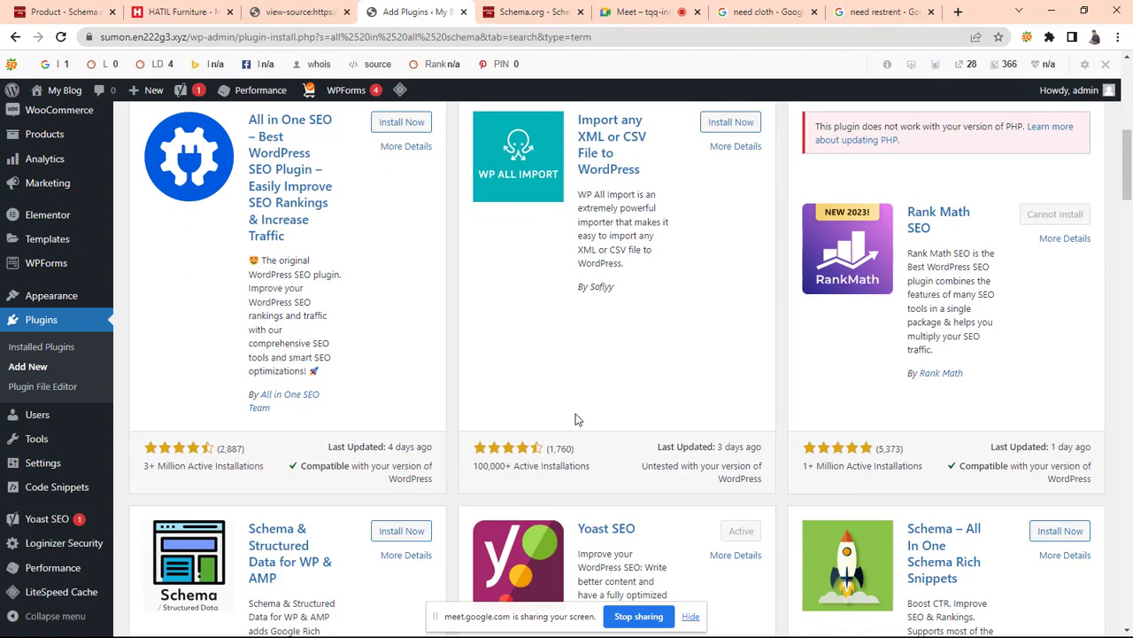
scroll(576, 418, "up", 3)
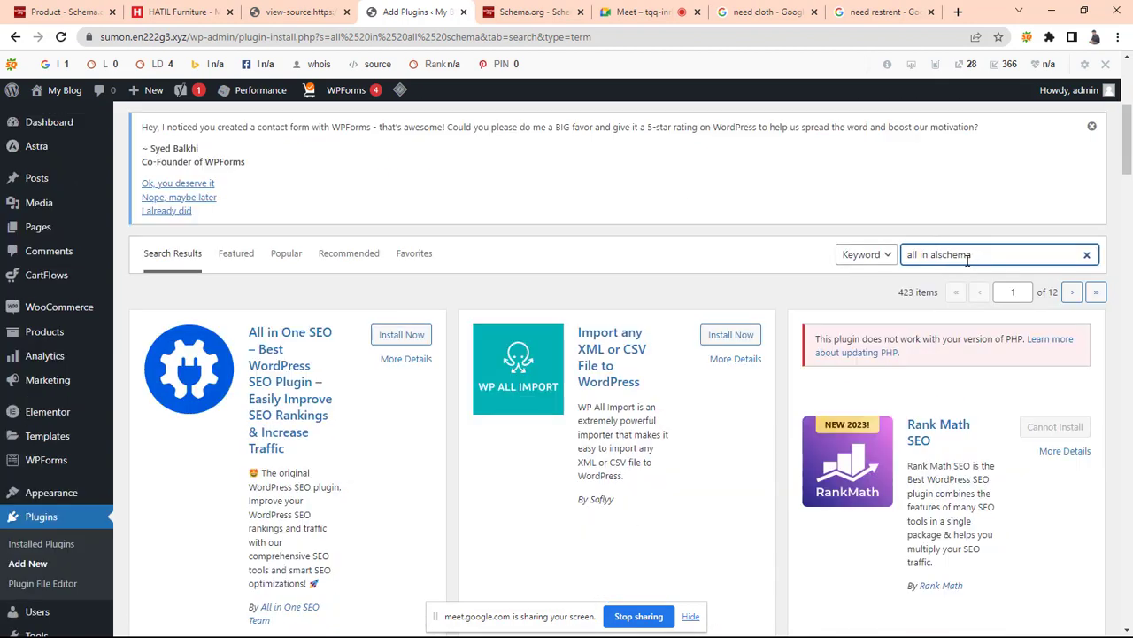
Change the plugin search to "all in one schema", and install and activate the Schema – All In One Schema Rich Snippets plugin
key("ctrl+Left")
type("one")
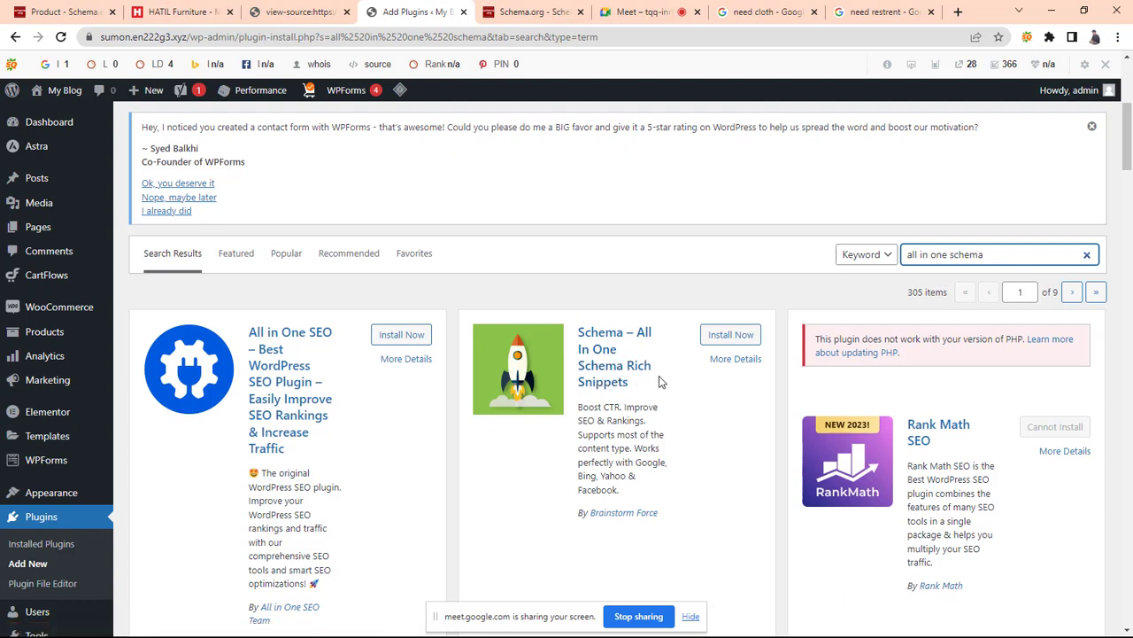
left_click(717, 337)
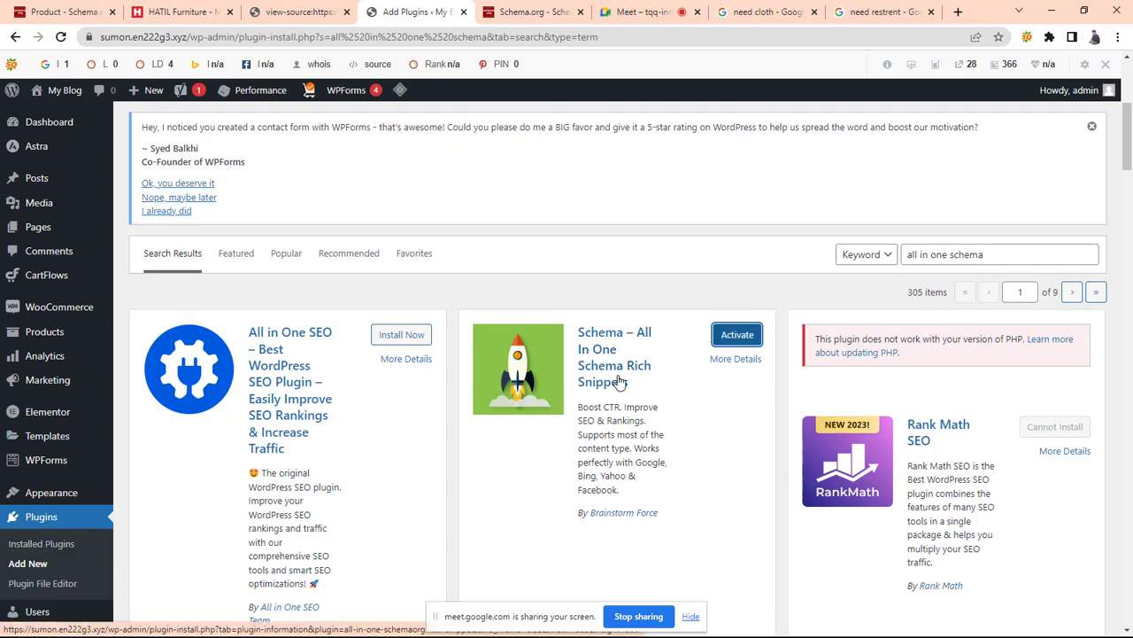
left_click(734, 335)
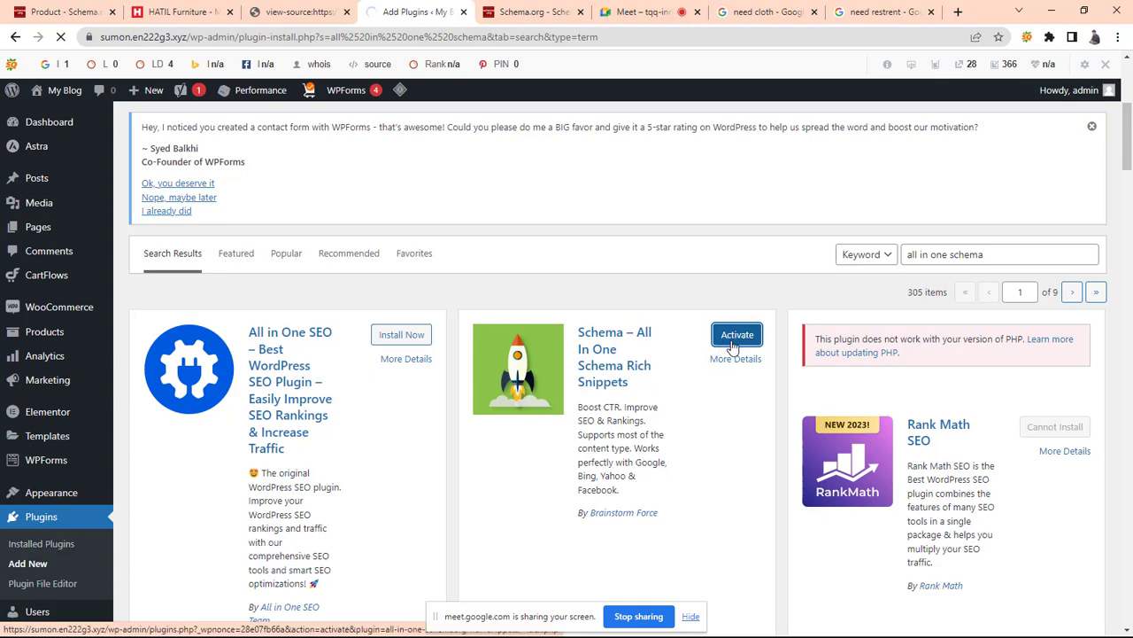
Highlight the welcome heading on the plugin's Getting Started page to point it out, then clear the selection
scroll(683, 390, "down", 1)
scroll(699, 363, "up", 1)
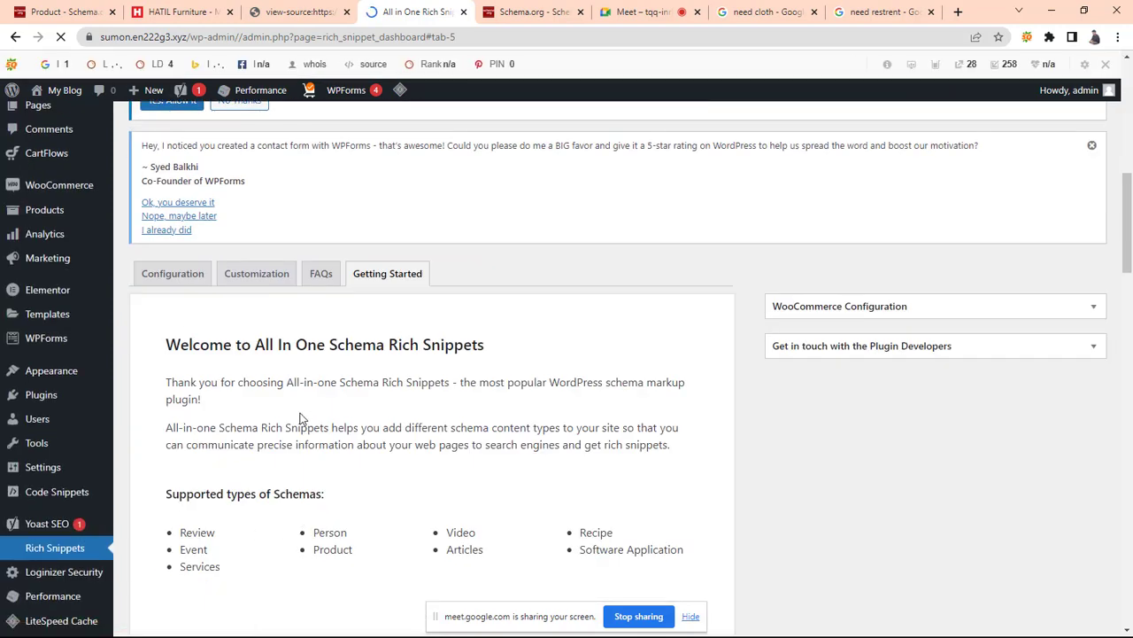
left_click_drag(502, 347, 201, 353)
left_click(178, 322)
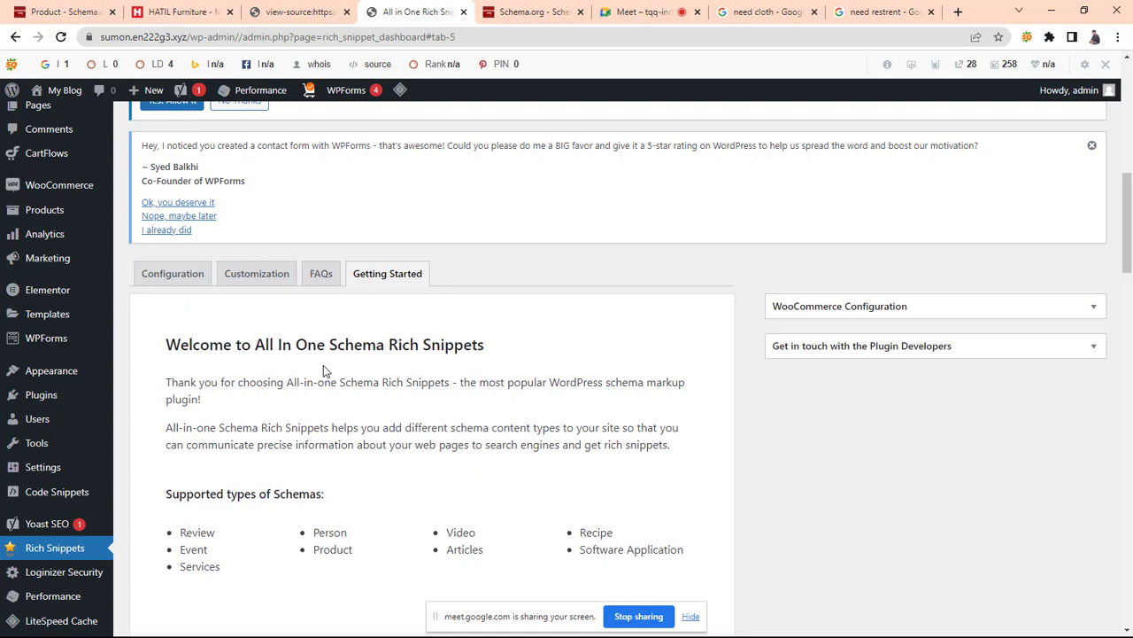
Highlight the supported schema types one by one, including Review, Person, Video, Recipe, Product, Articles, Software Application and Services
scroll(251, 514, "down", 1)
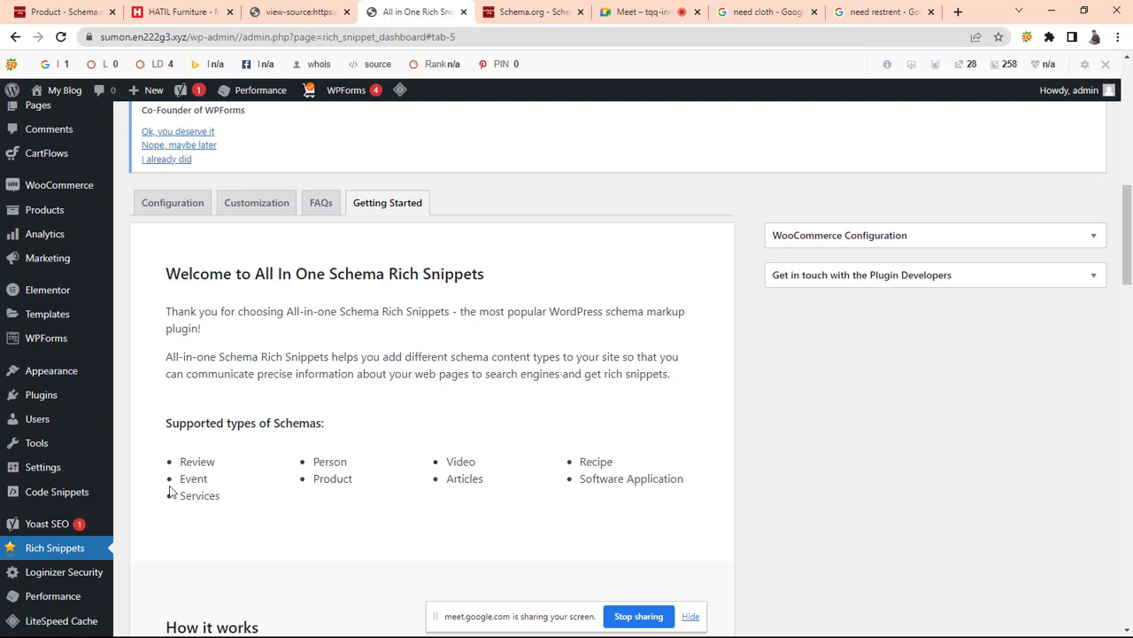
double_click(190, 461)
left_click(216, 470)
left_click_drag(181, 466, 215, 470)
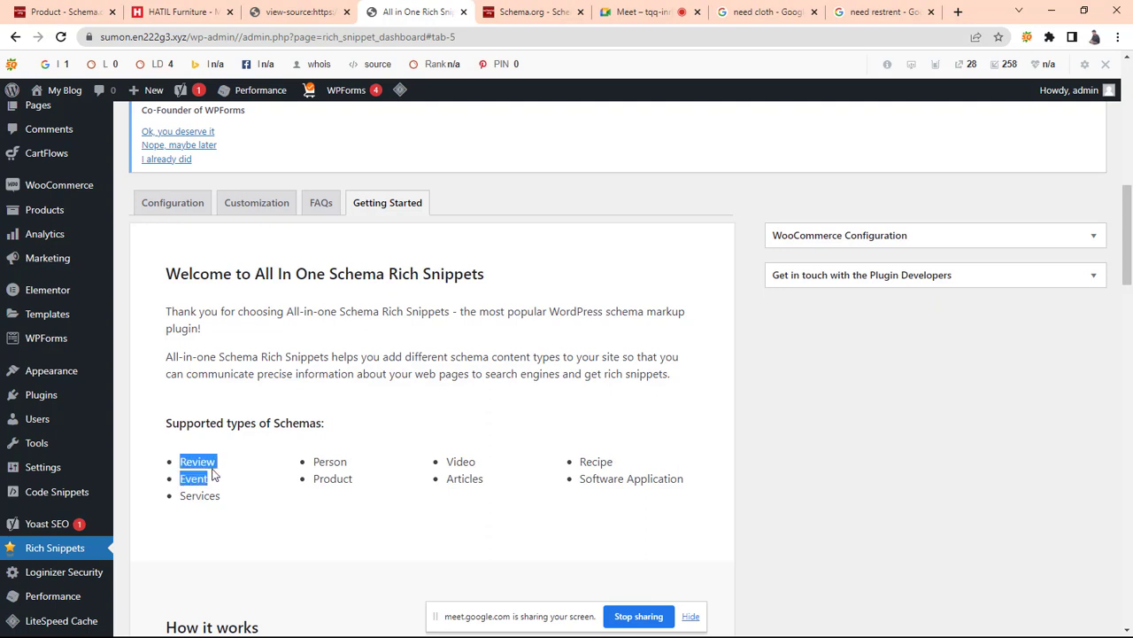
left_click_drag(310, 461, 361, 464)
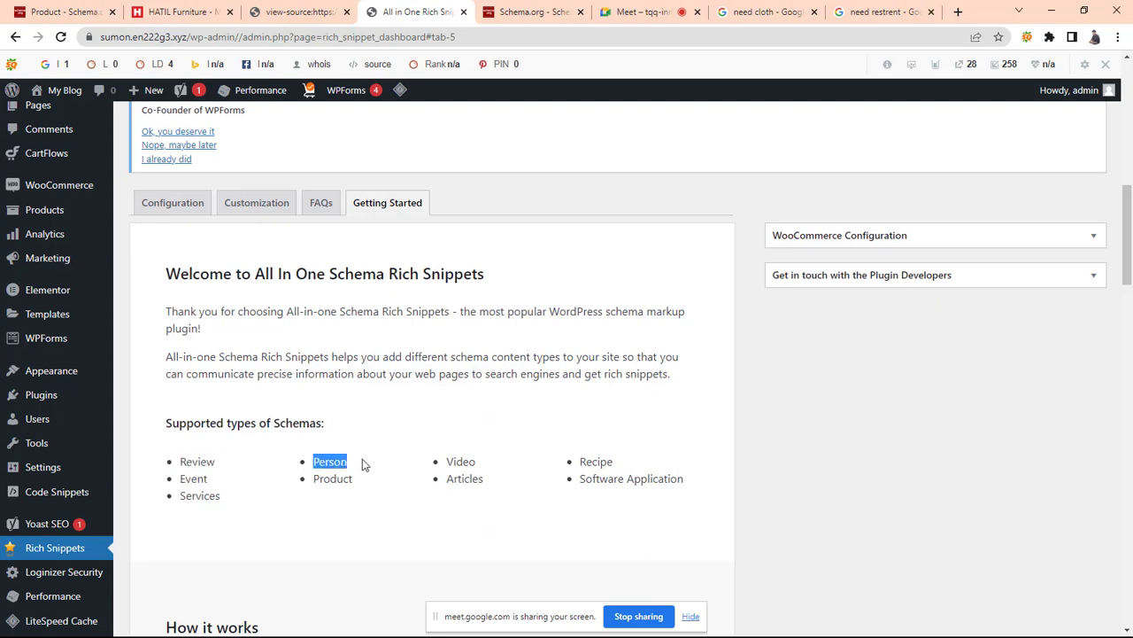
left_click_drag(446, 462, 483, 462)
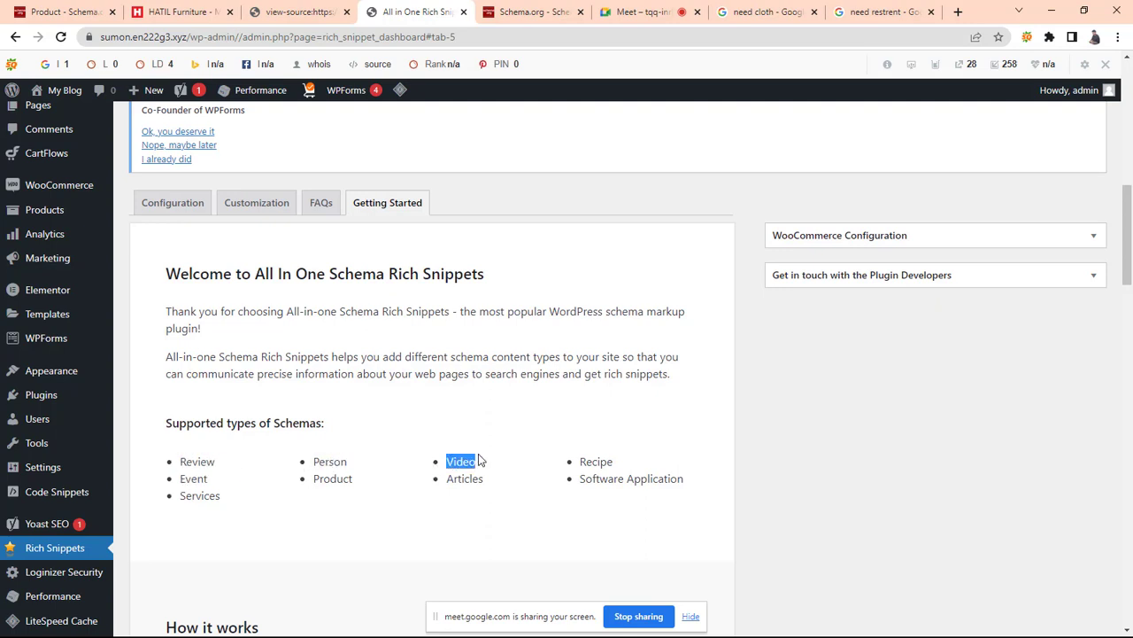
left_click_drag(575, 461, 613, 461)
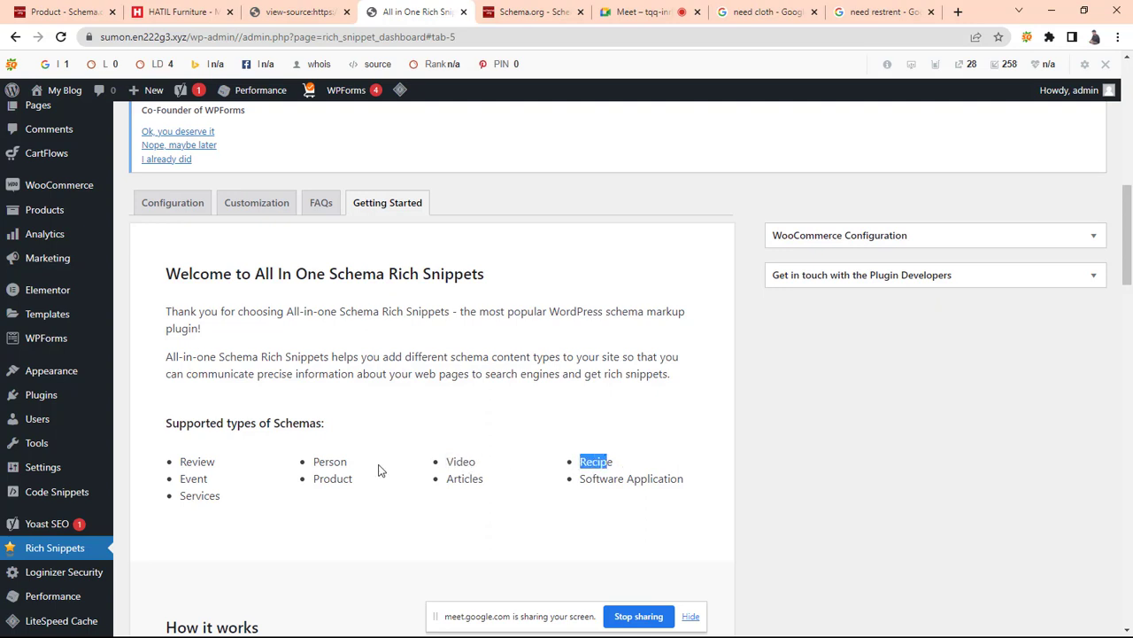
left_click_drag(177, 483, 235, 483)
left_click_drag(313, 479, 355, 478)
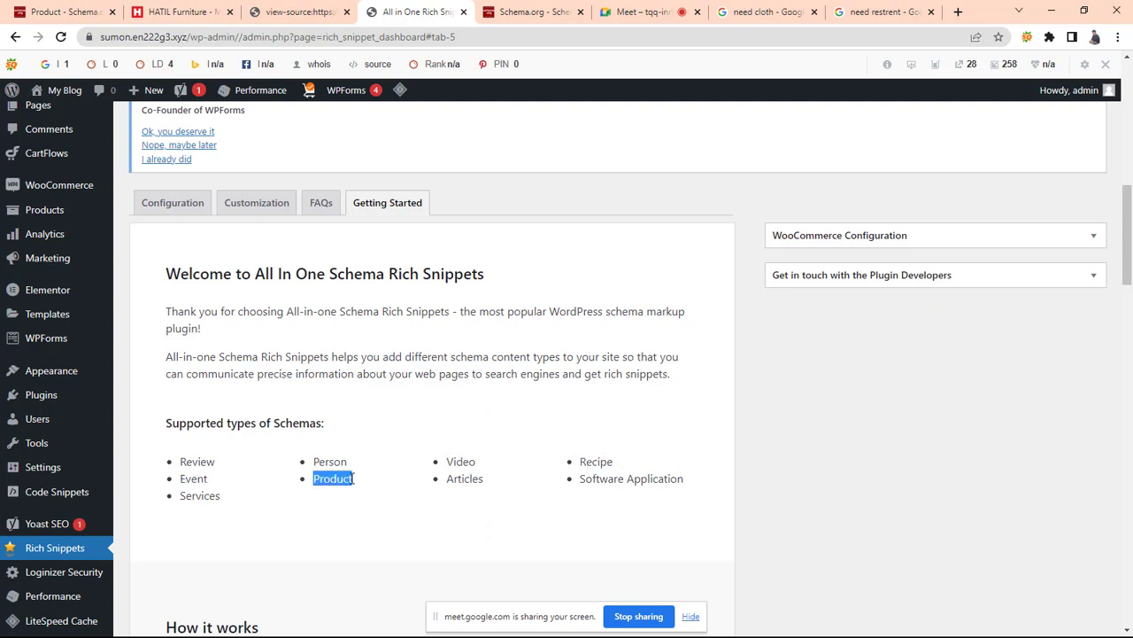
left_click_drag(447, 479, 485, 480)
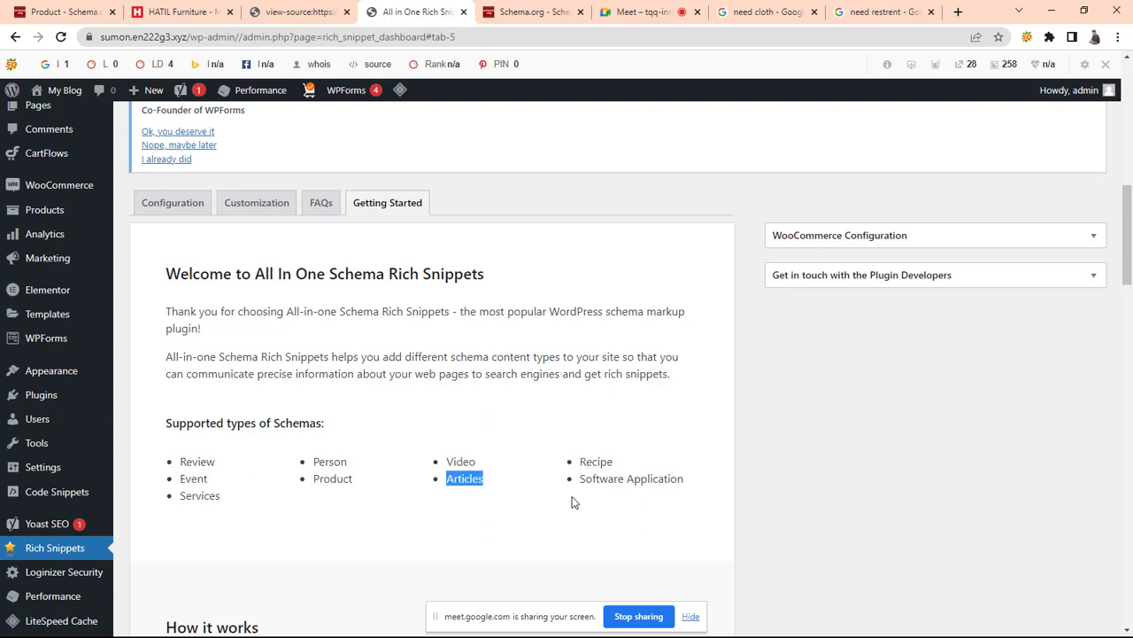
left_click_drag(578, 479, 688, 488)
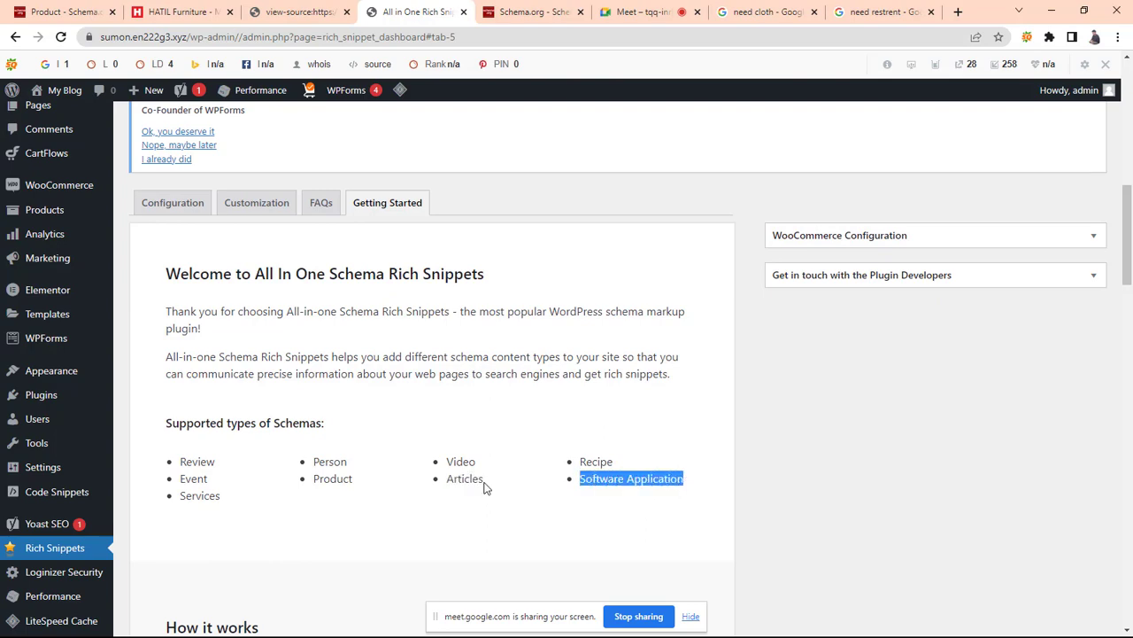
left_click_drag(174, 507, 237, 516)
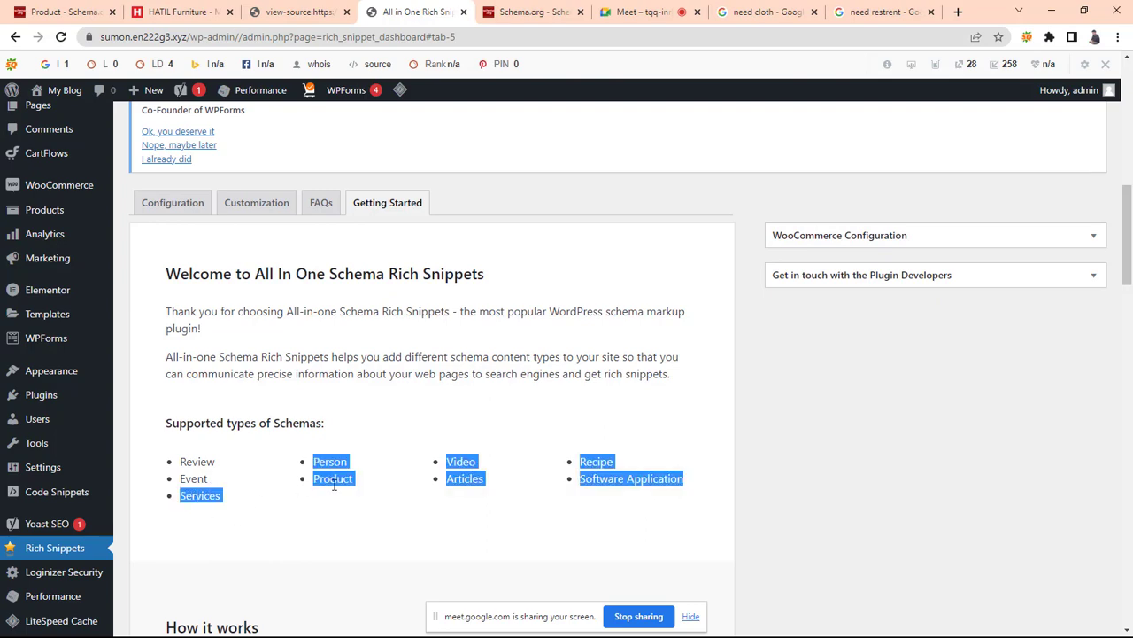
Examine the rest of the Getting Started page, including the Schema Pro features and the instructions on how the plugin works
scroll(265, 516, "down", 4)
scroll(285, 518, "down", 15)
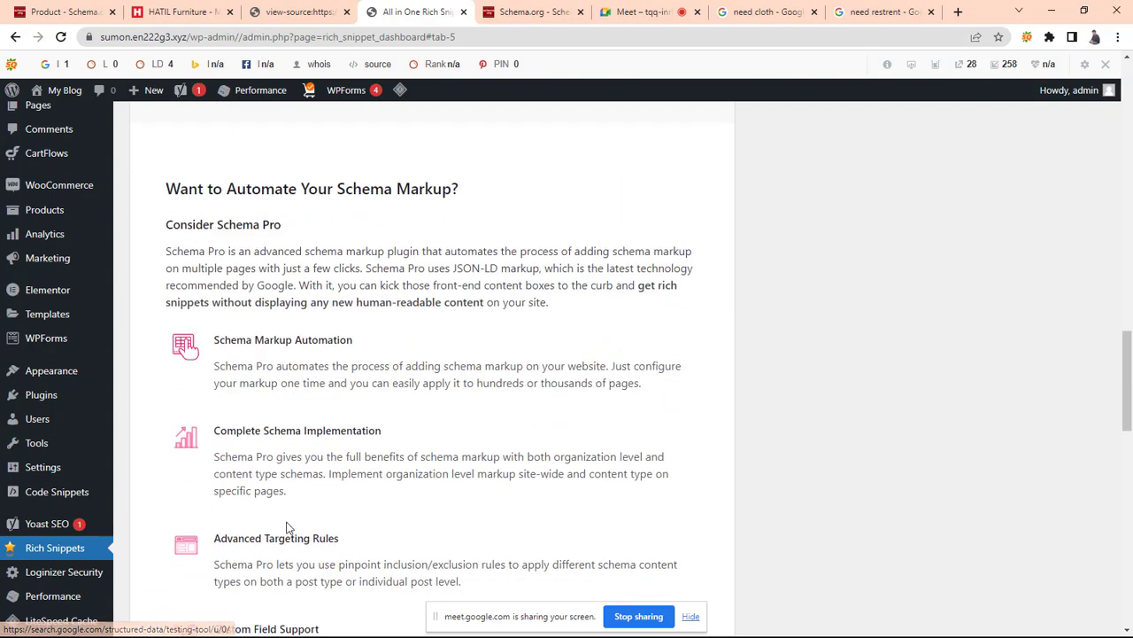
scroll(258, 511, "down", 3)
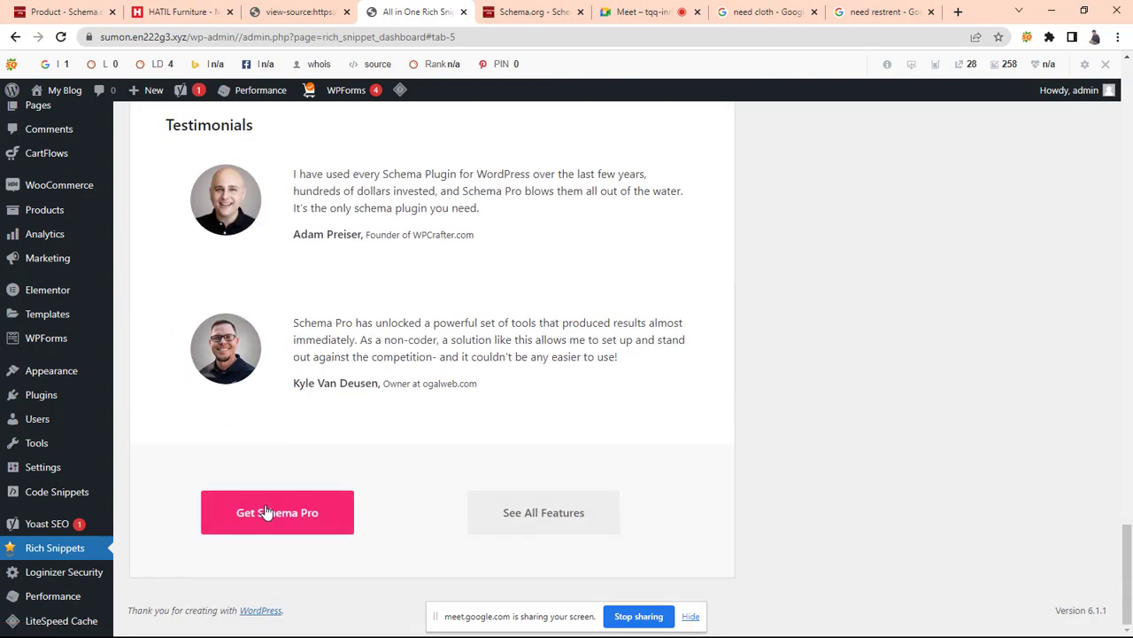
scroll(398, 471, "up", 4)
scroll(372, 480, "up", 6)
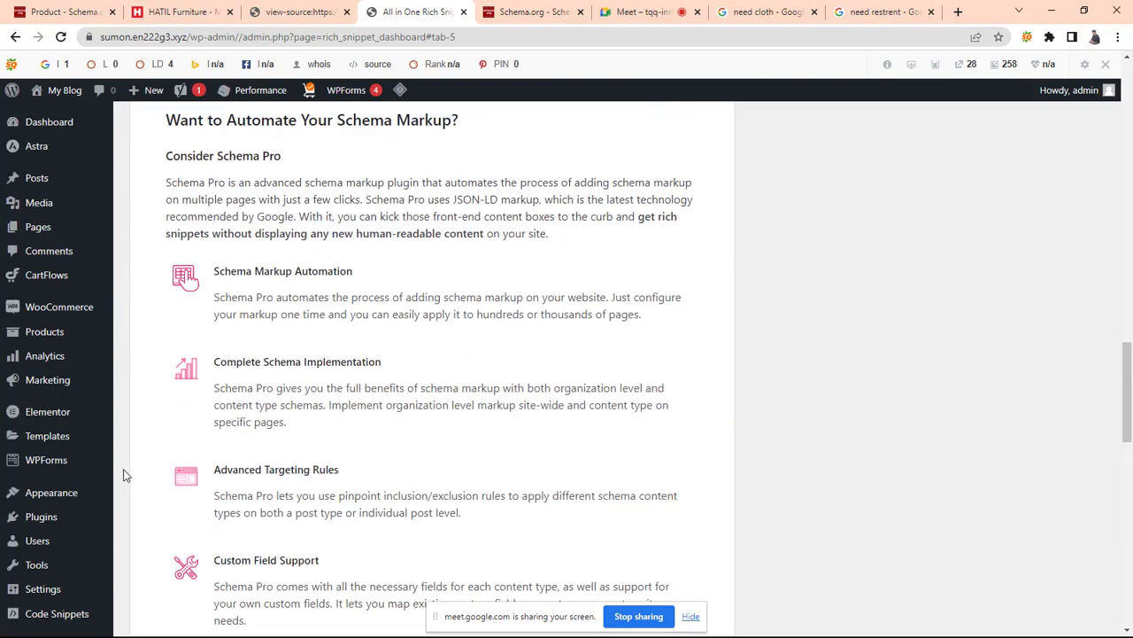
scroll(133, 467, "down", 2)
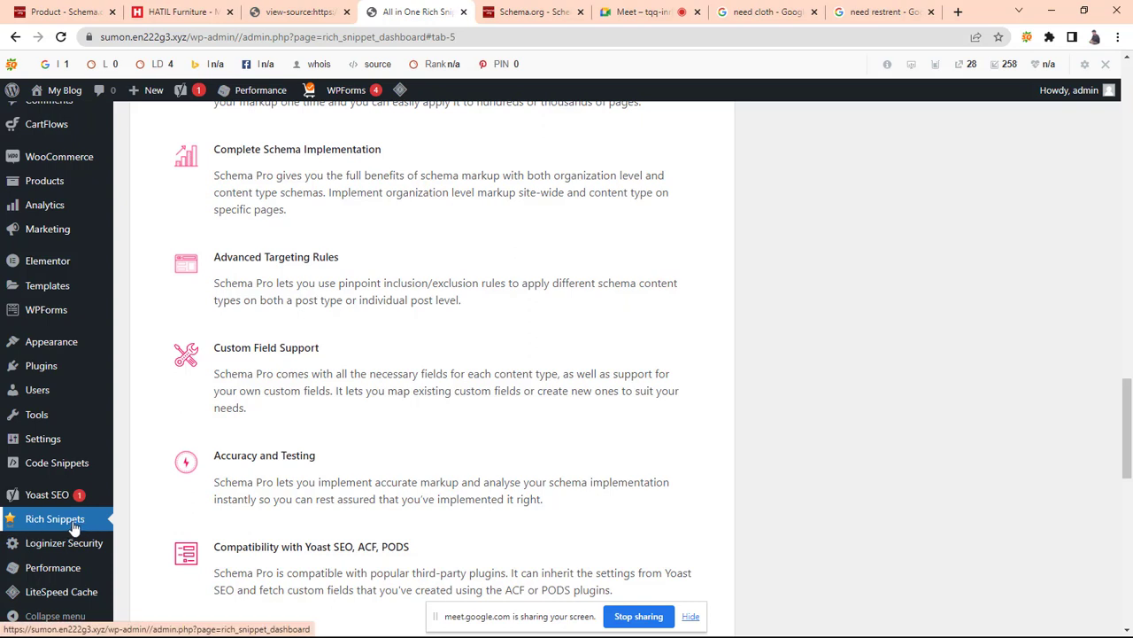
scroll(69, 394, "up", 1)
scroll(69, 394, "up", 6)
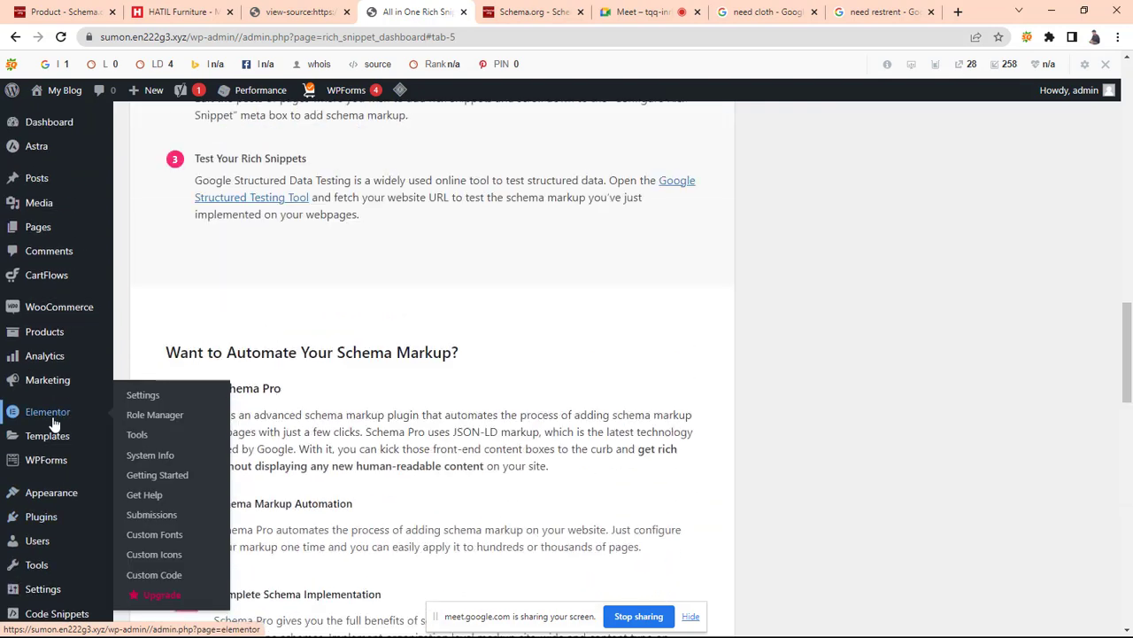
Open the list of all posts and start editing the post "Best Solar Panel price in uk"
mouse_move(46, 188)
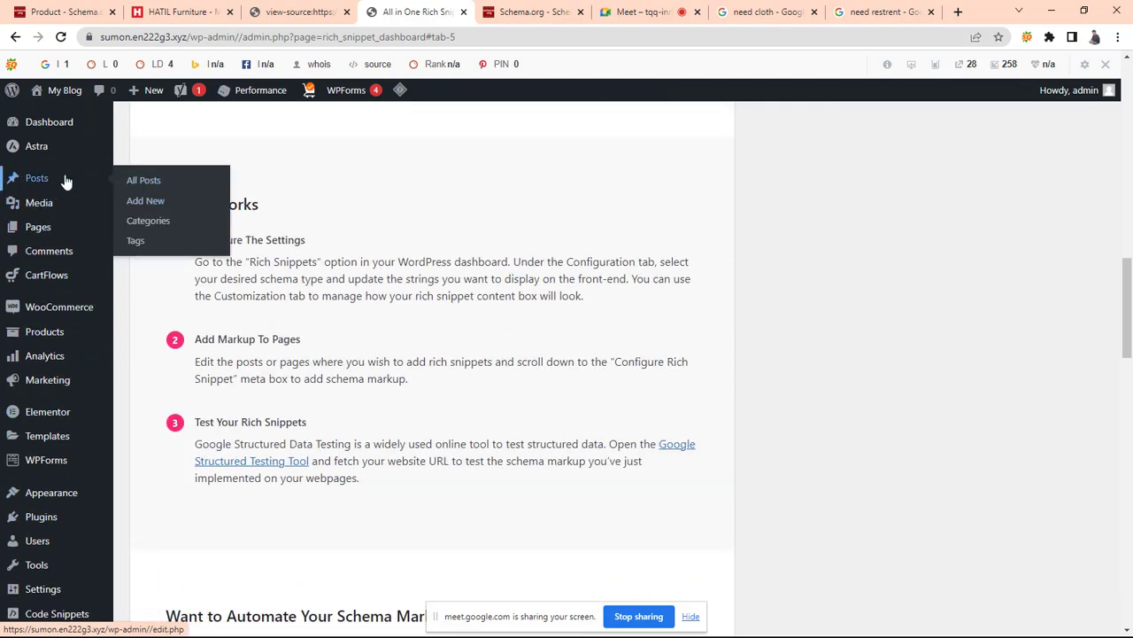
left_click(164, 193)
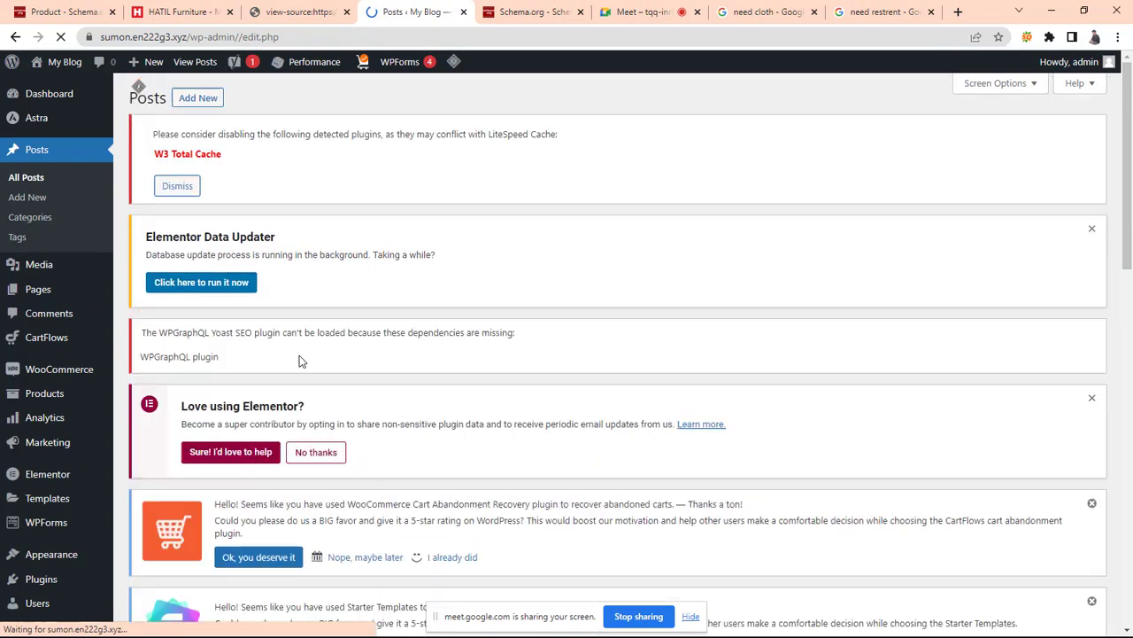
scroll(299, 361, "down", 10)
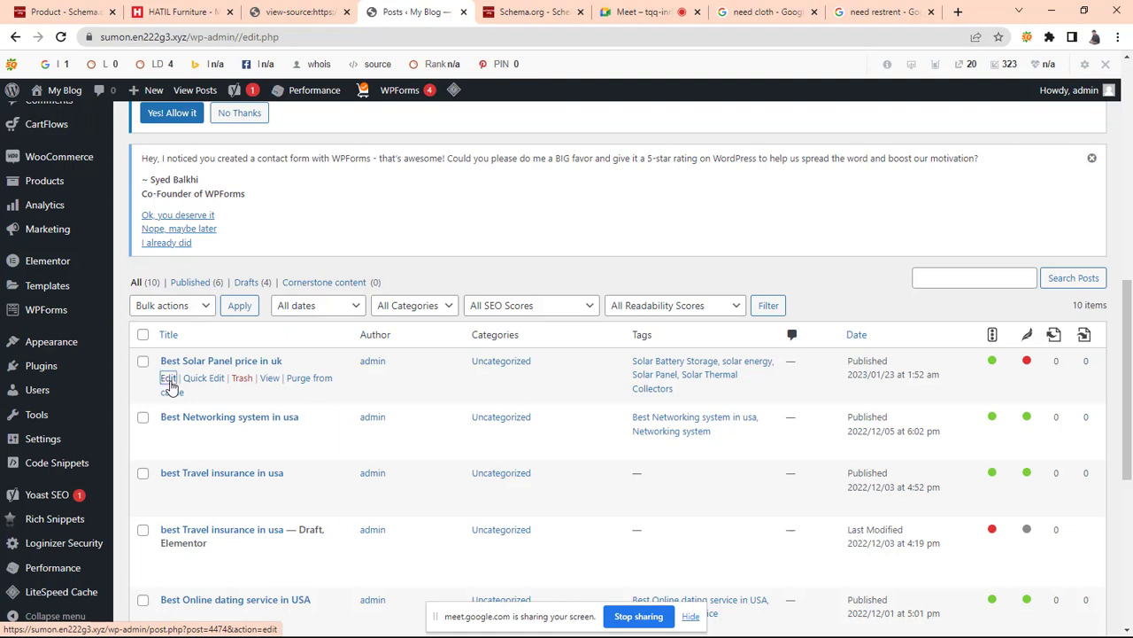
left_click(168, 379)
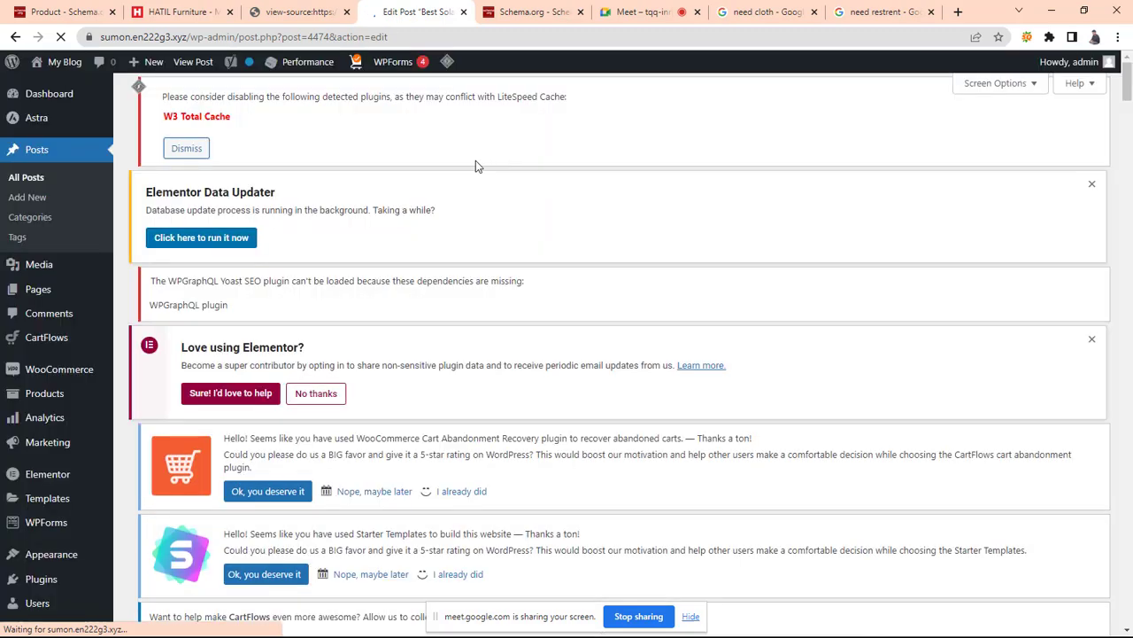
In the post's Configure Rich Snippet box, choose Product as what the post is about
scroll(351, 426, "down", 7)
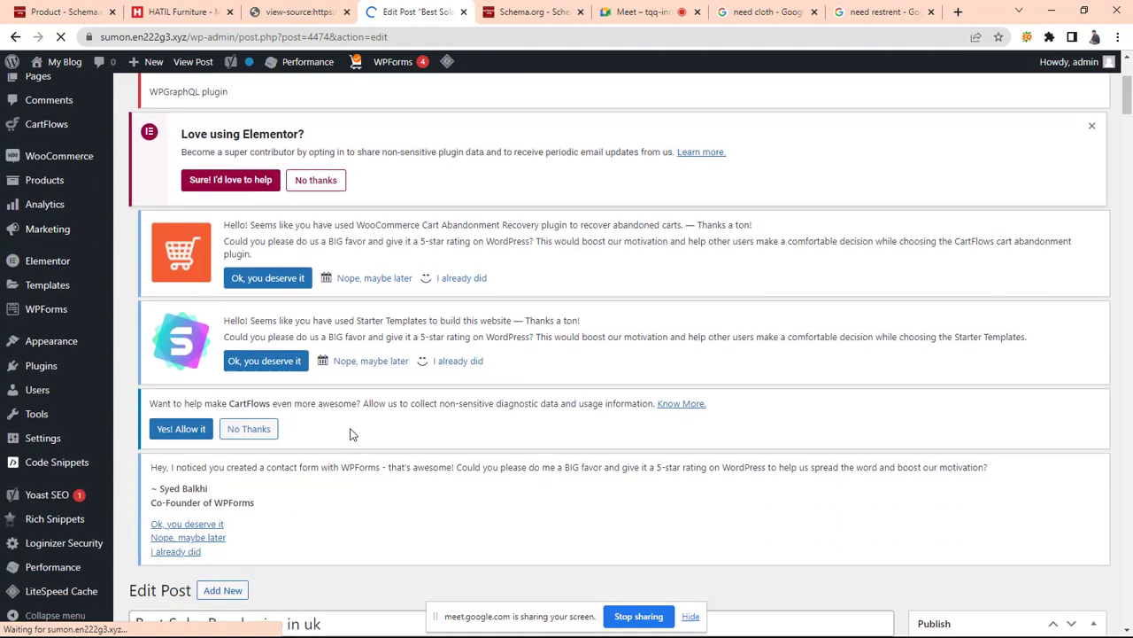
scroll(353, 413, "up", 5)
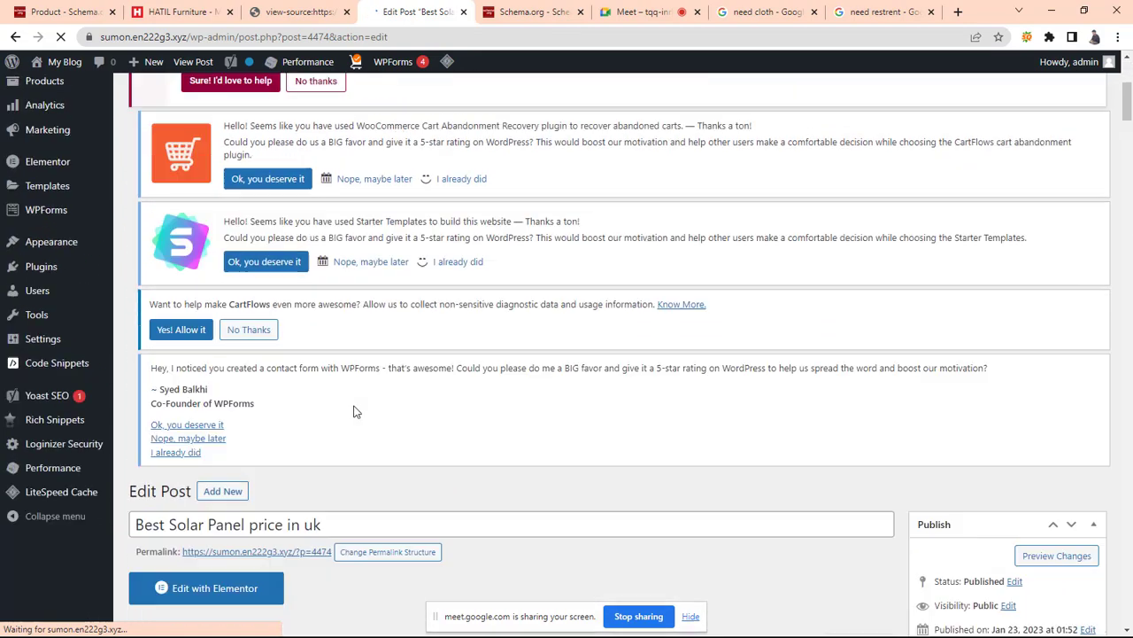
scroll(439, 288, "up", 2)
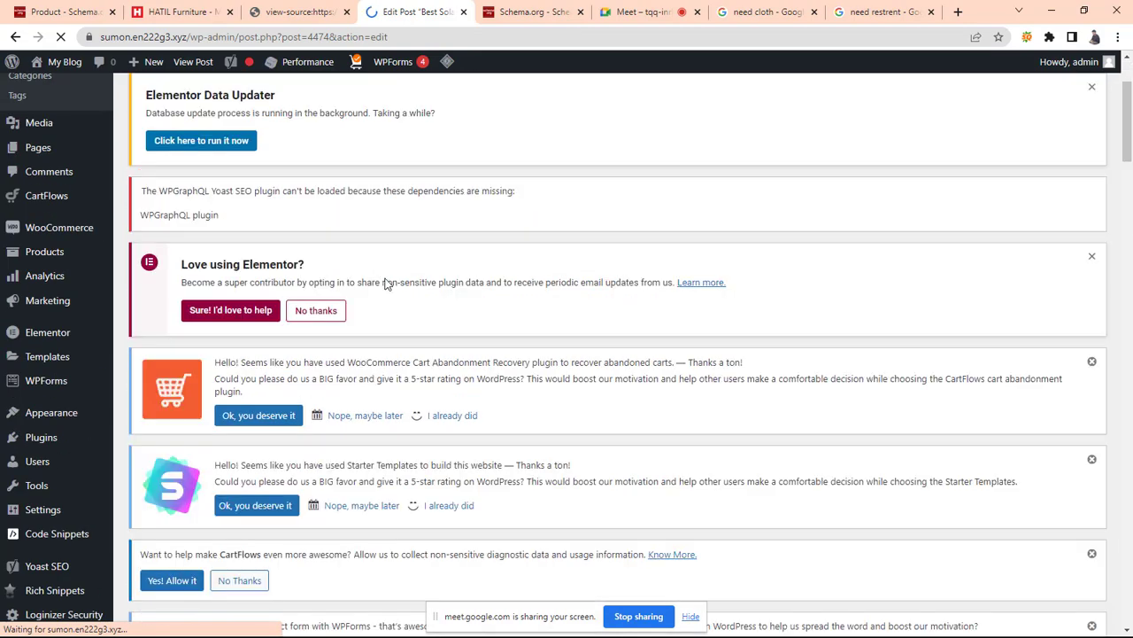
scroll(429, 305, "down", 7)
scroll(420, 319, "down", 3)
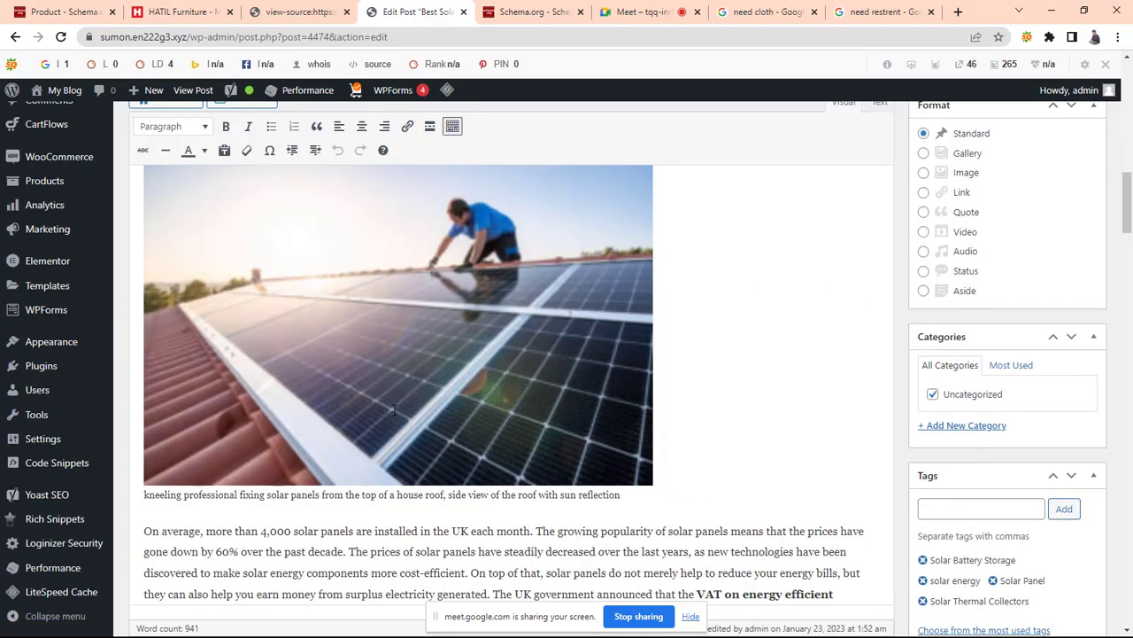
scroll(395, 411, "down", 15)
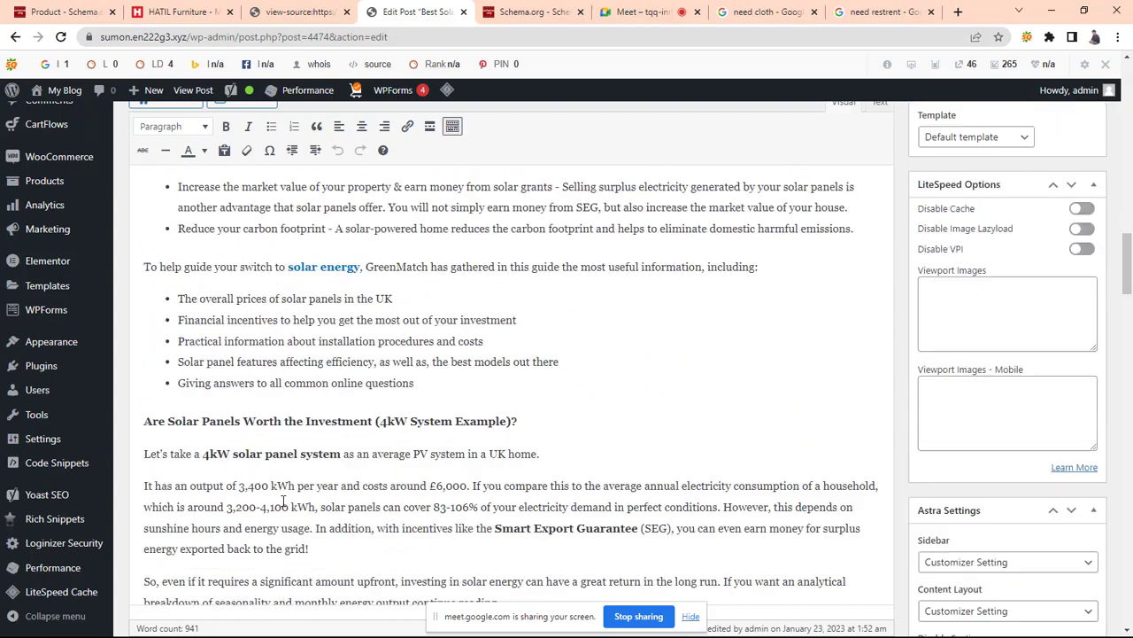
scroll(284, 498, "down", 5)
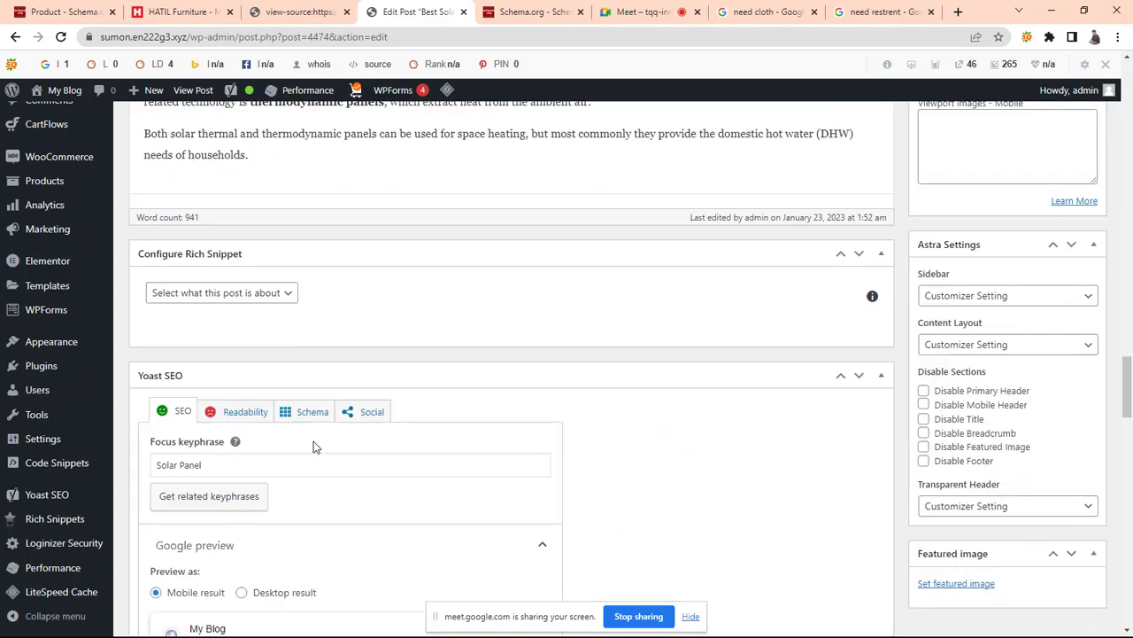
scroll(266, 393, "up", 1)
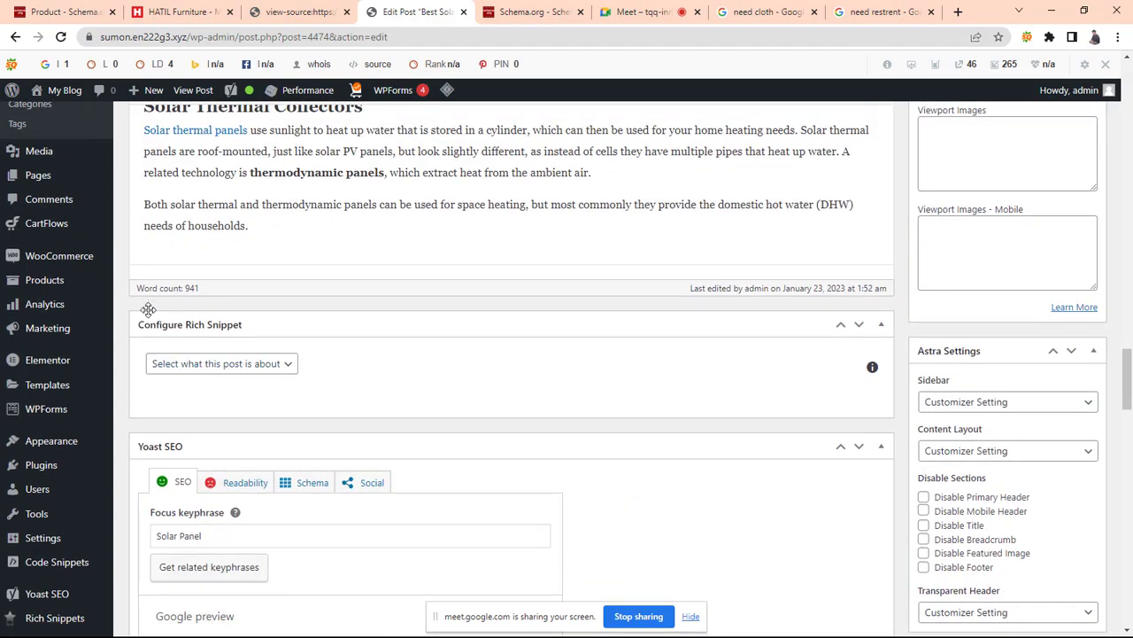
left_click_drag(140, 325, 197, 324)
left_click(253, 371)
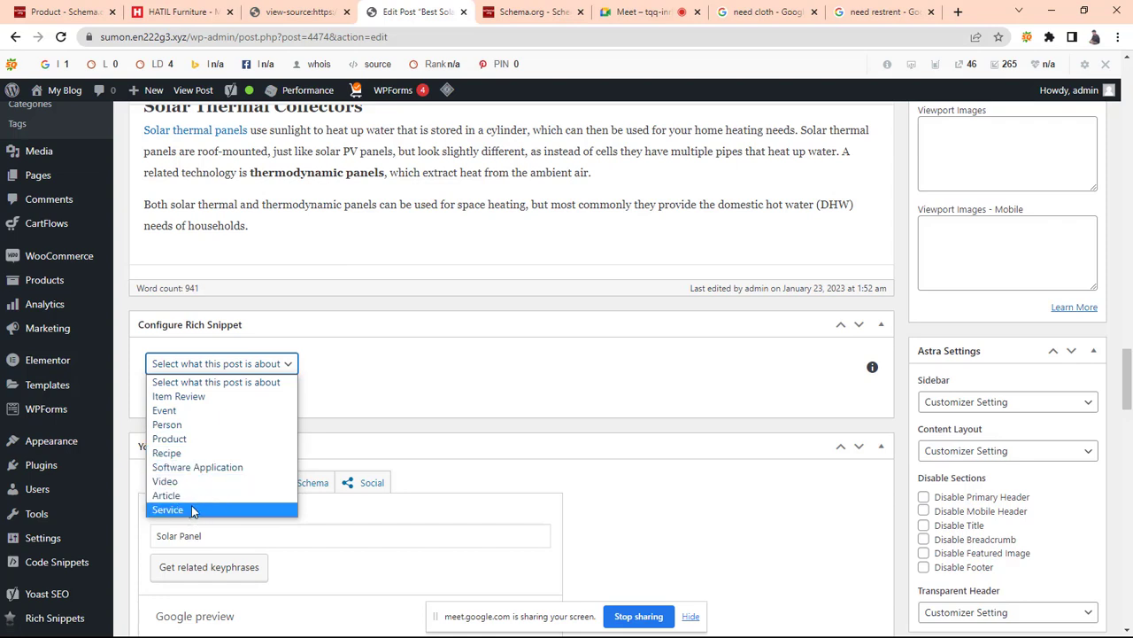
left_click(208, 440)
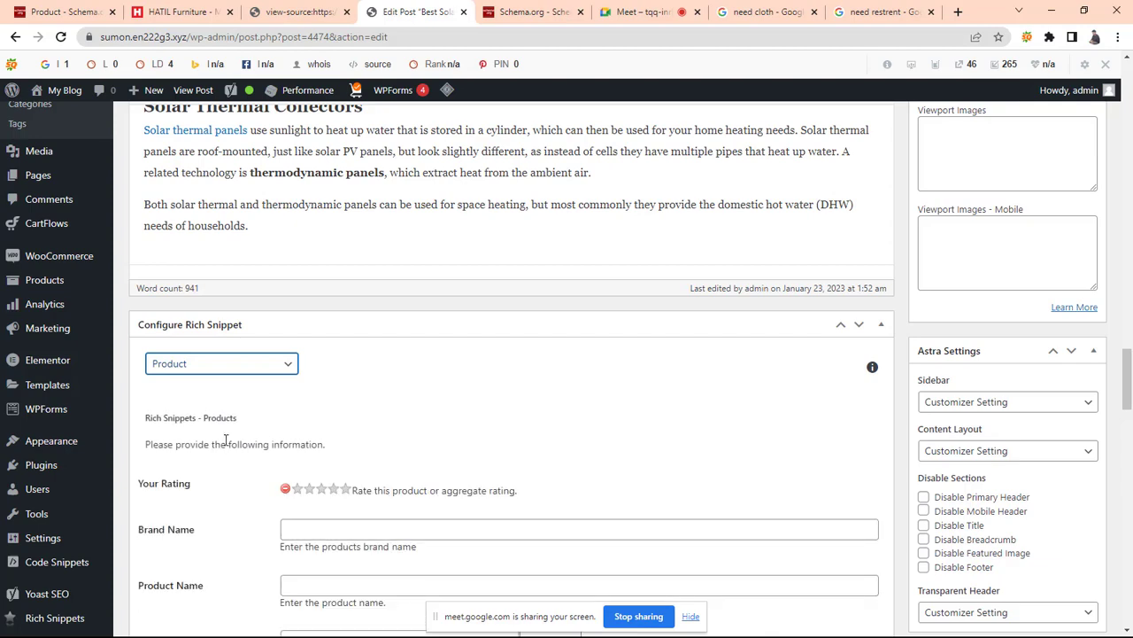
Give the product a five-star rating in the Configure Rich Snippet box
scroll(302, 447, "down", 5)
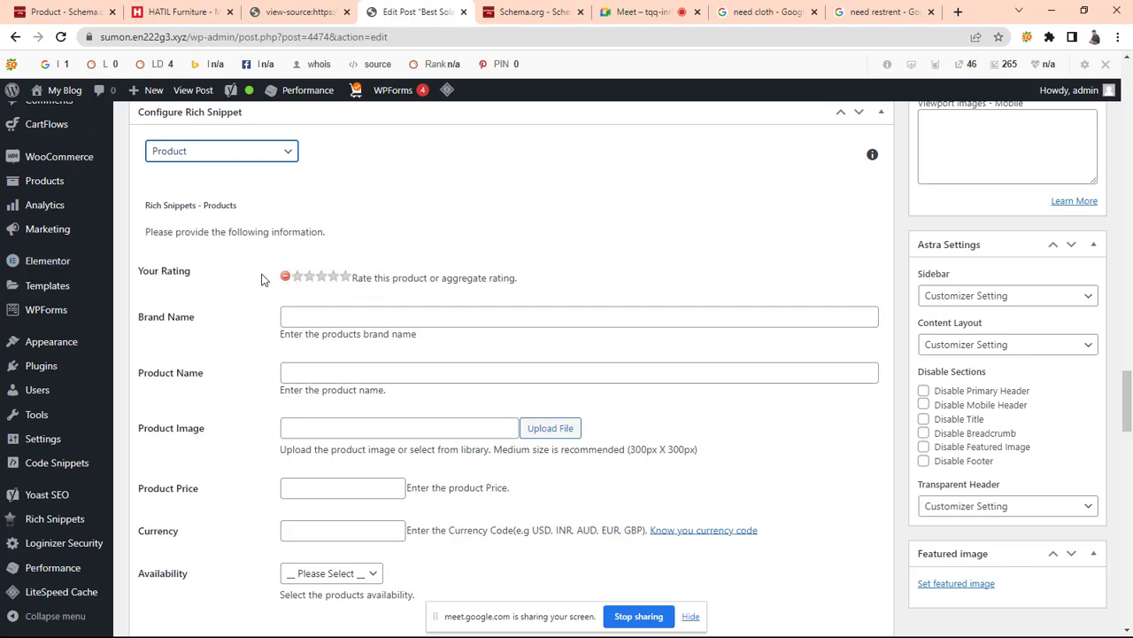
left_click(345, 277)
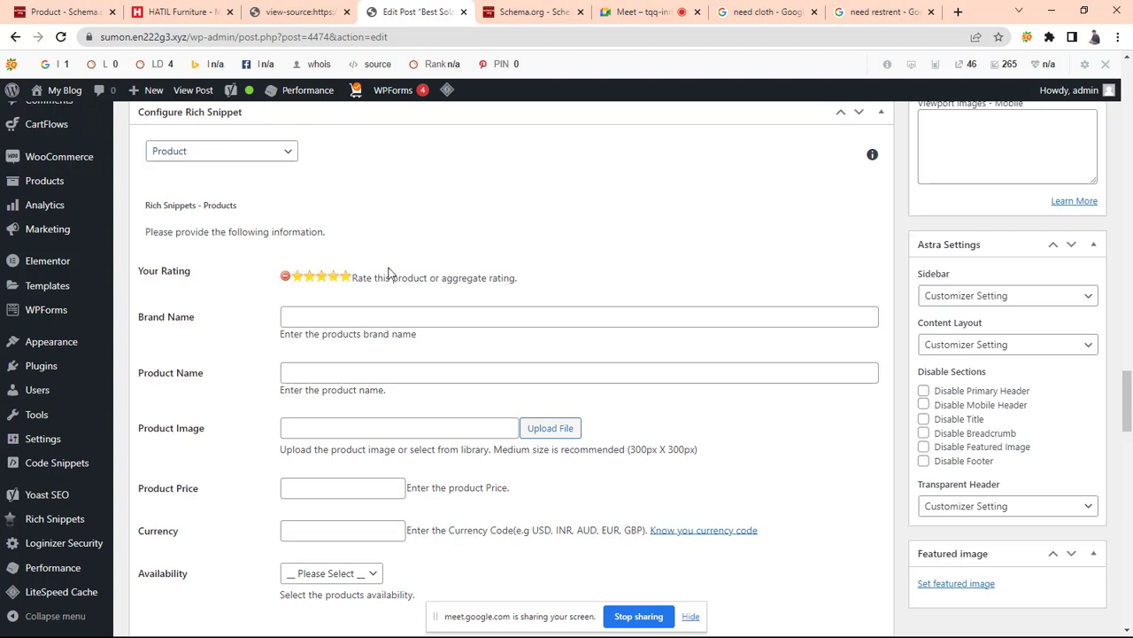
scroll(221, 290, "down", 1)
Enter "Bd solar panel" as the brand name and "solar panel" as the product name
left_click(332, 252)
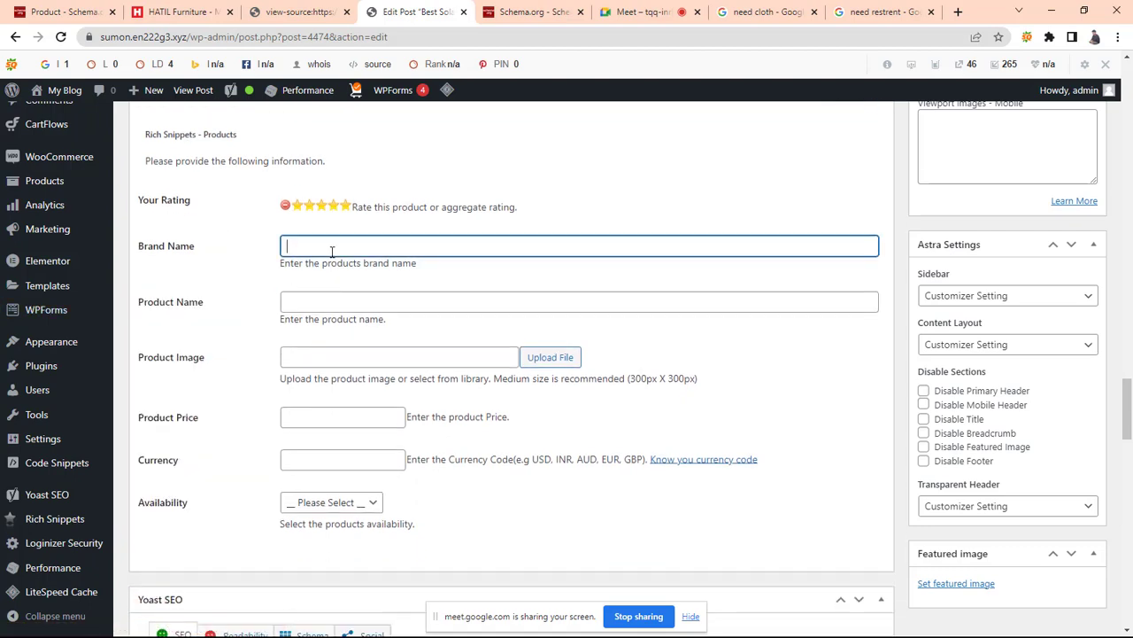
scroll(332, 253, "up", 6)
scroll(331, 258, "down", 5)
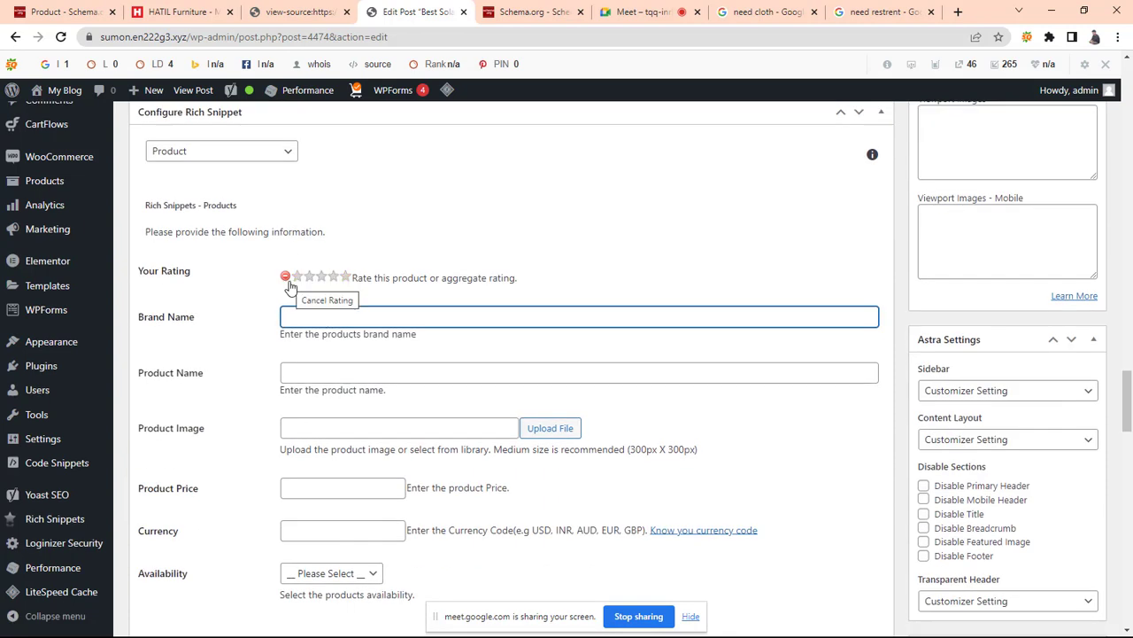
type("Bd solar panel")
left_click(319, 377)
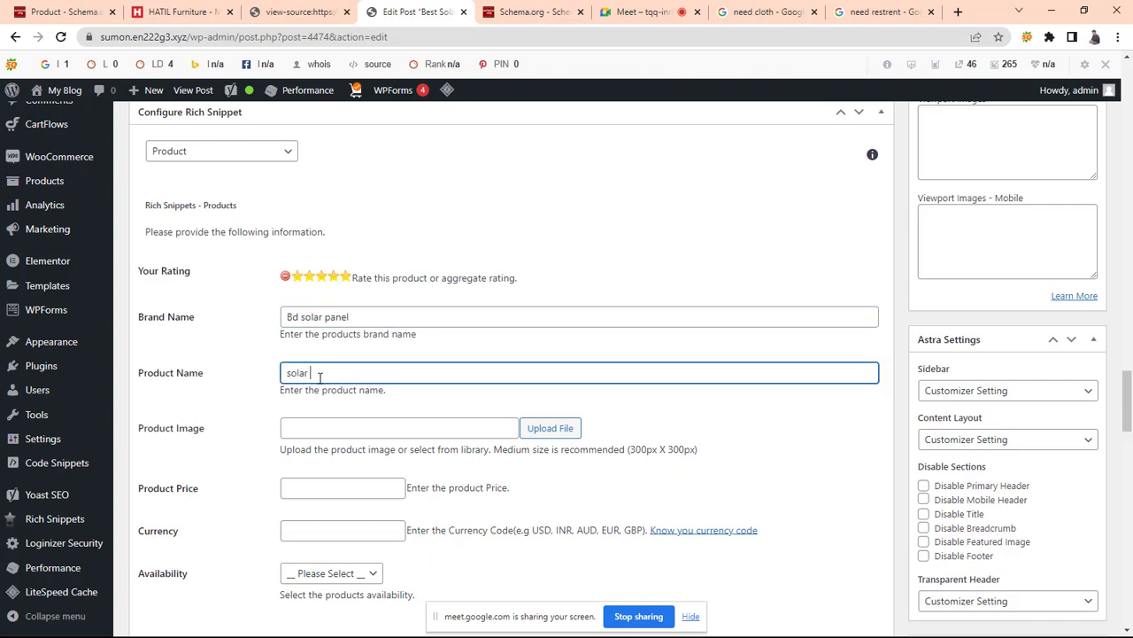
type("solar panel")
Try to upload a file for the product image
scroll(301, 390, "down", 1)
left_click(338, 357)
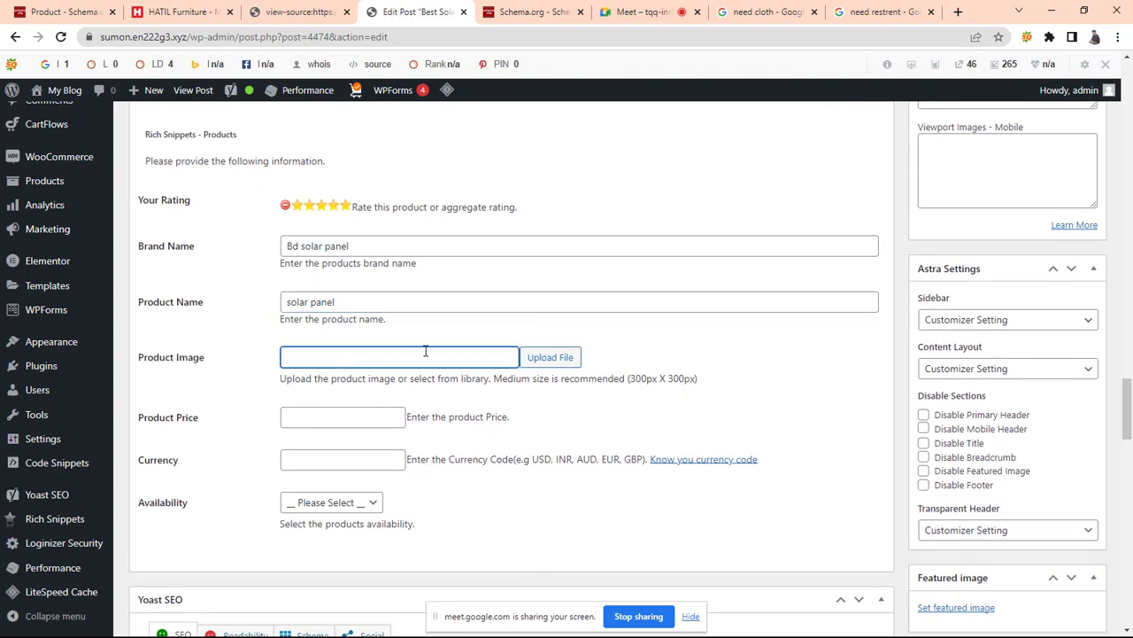
left_click(547, 358)
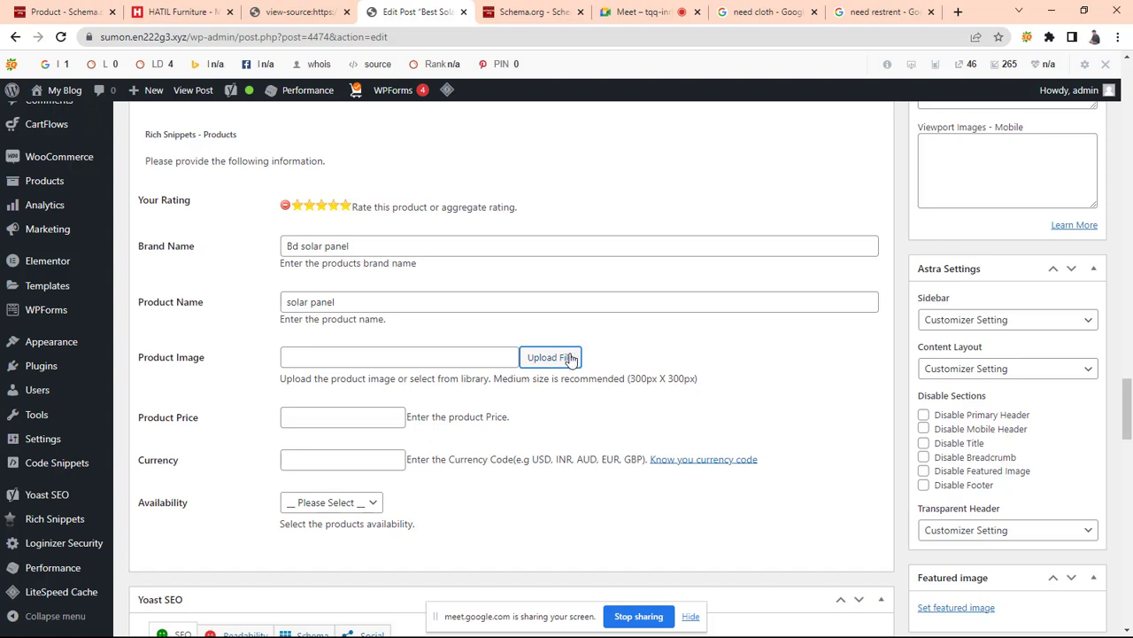
scroll(529, 354, "up", 2)
scroll(577, 443, "down", 3)
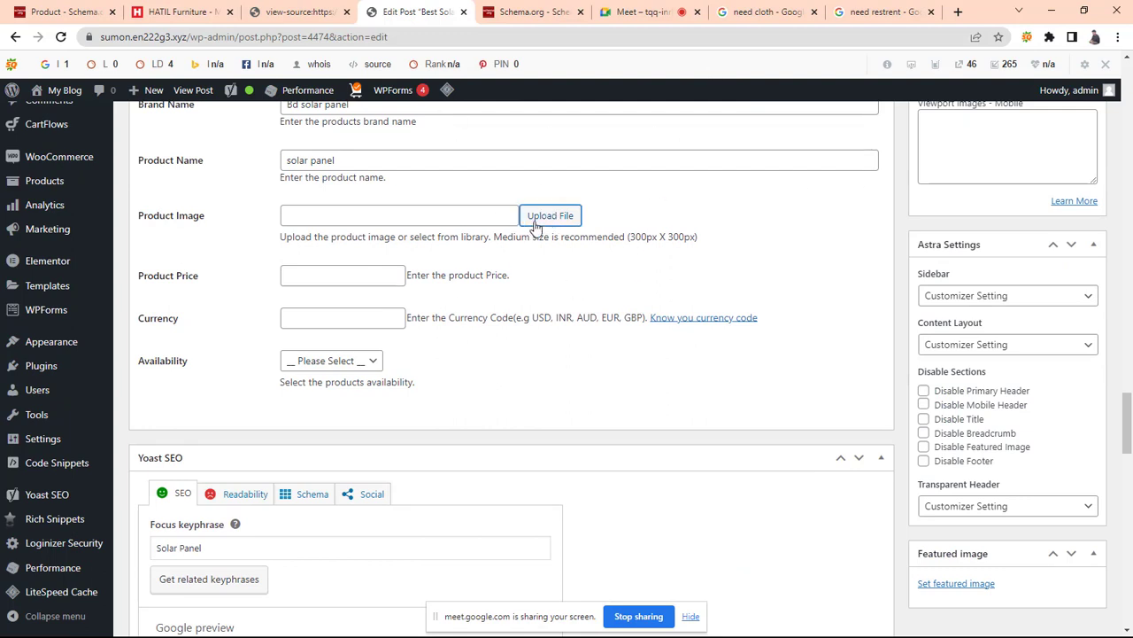
scroll(448, 248, "down", 2)
scroll(418, 235, "up", 2)
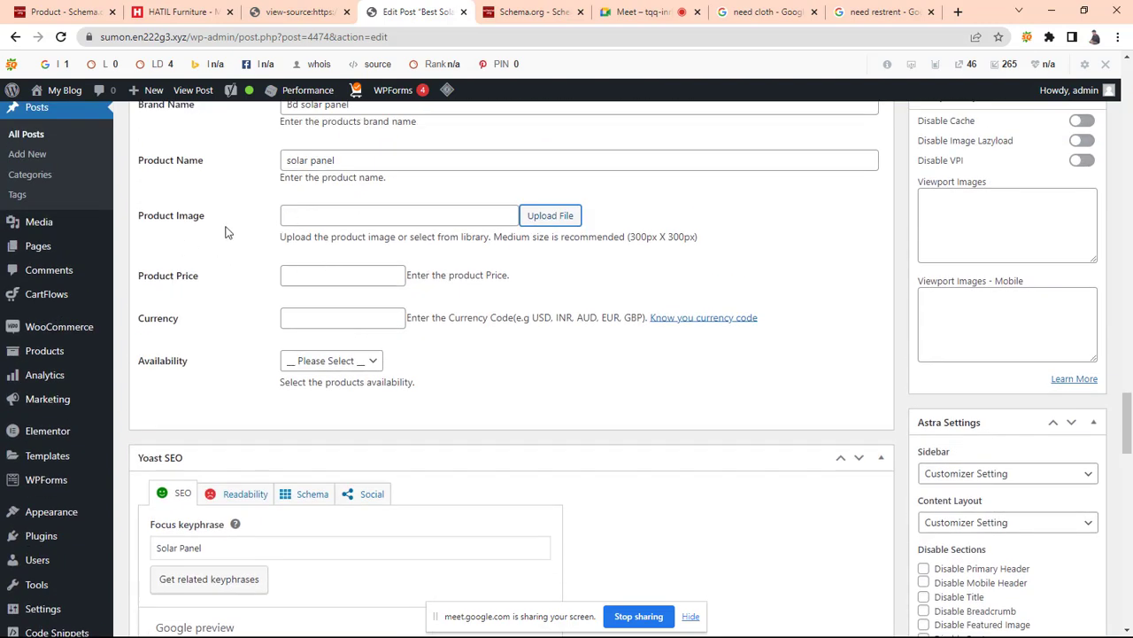
left_click(295, 223)
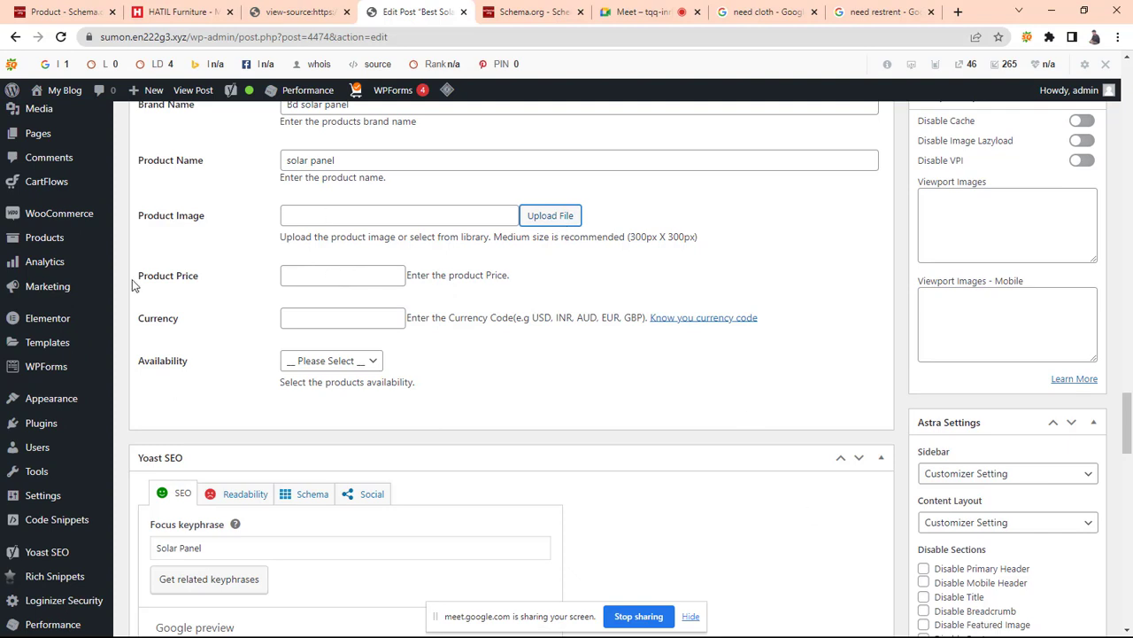
Set the product price to 400$ and the currency to USD, copying the code from the field's hint
left_click(307, 279)
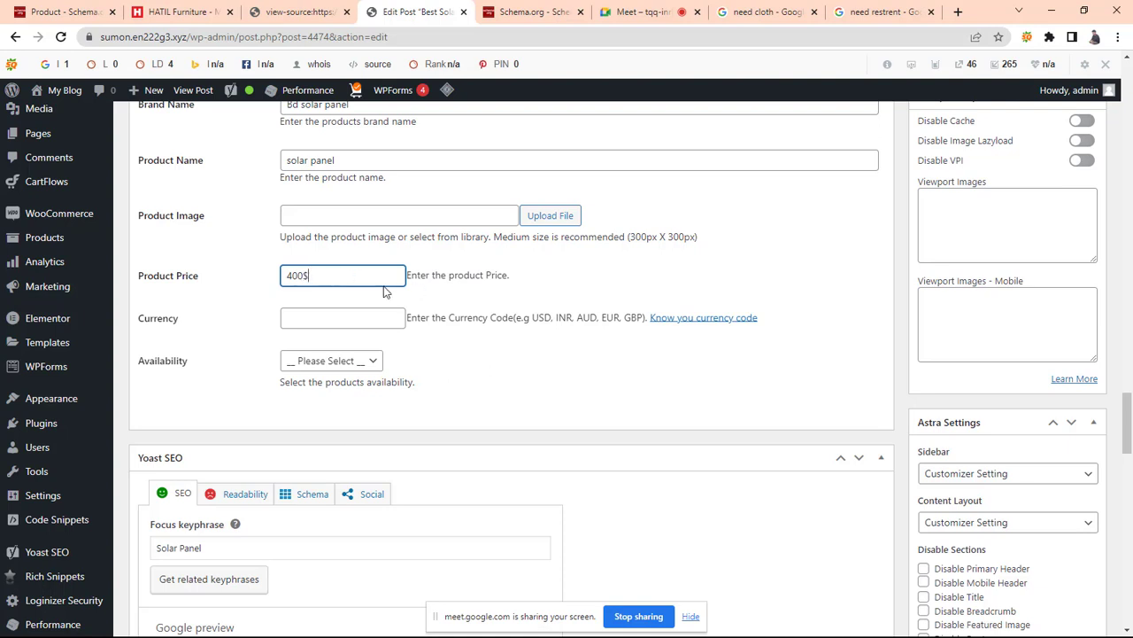
left_click(334, 323)
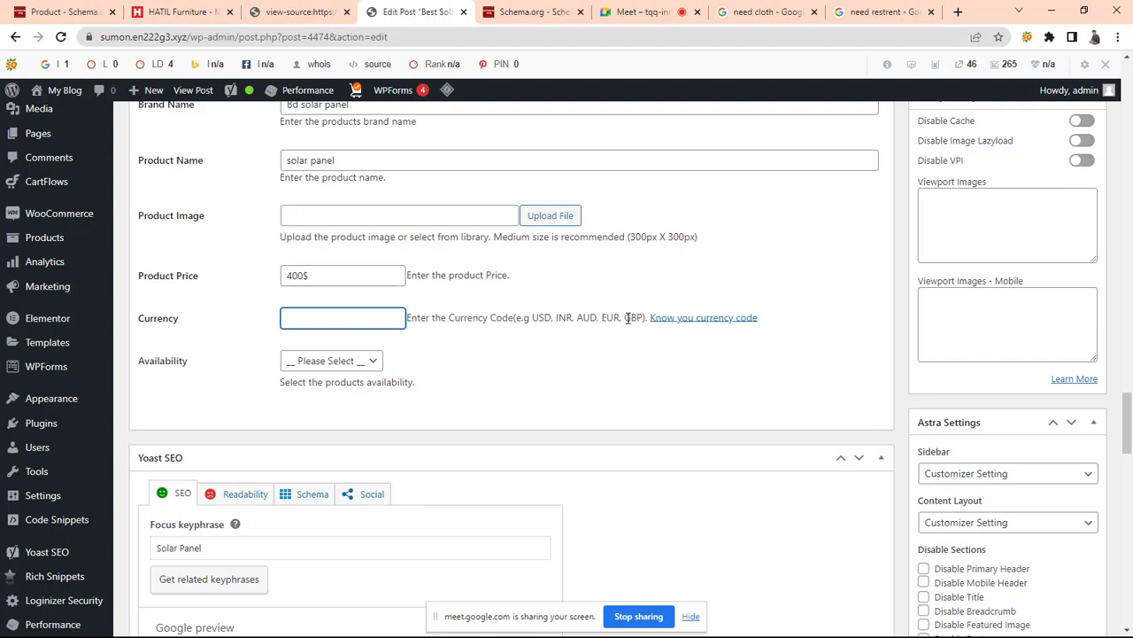
left_click_drag(531, 318, 553, 320)
key("ctrl+c")
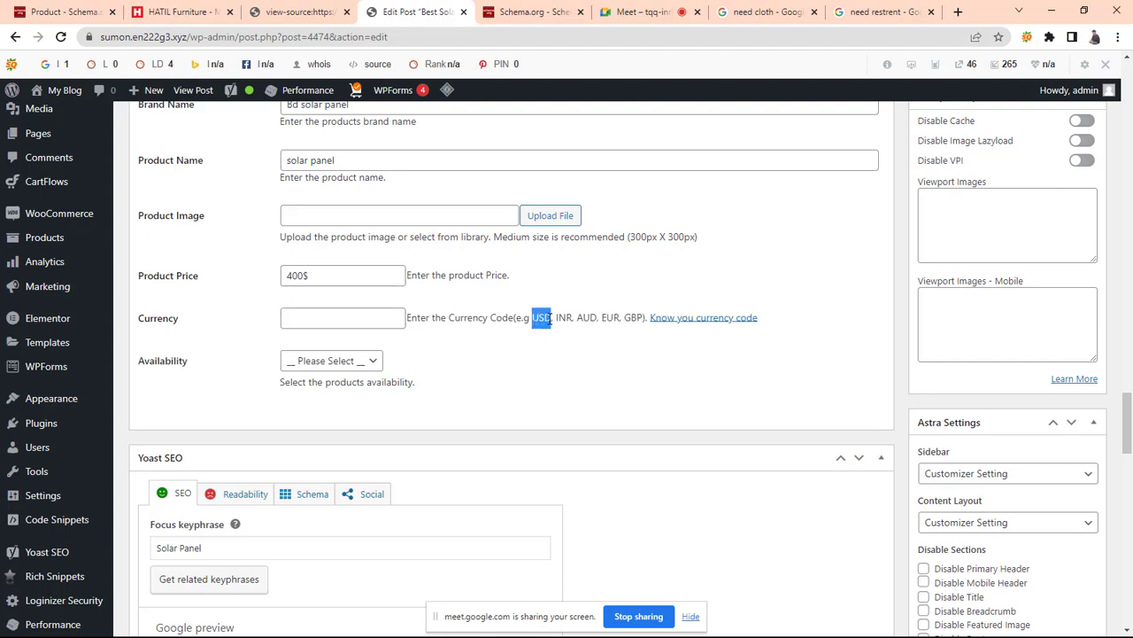
left_click(320, 309)
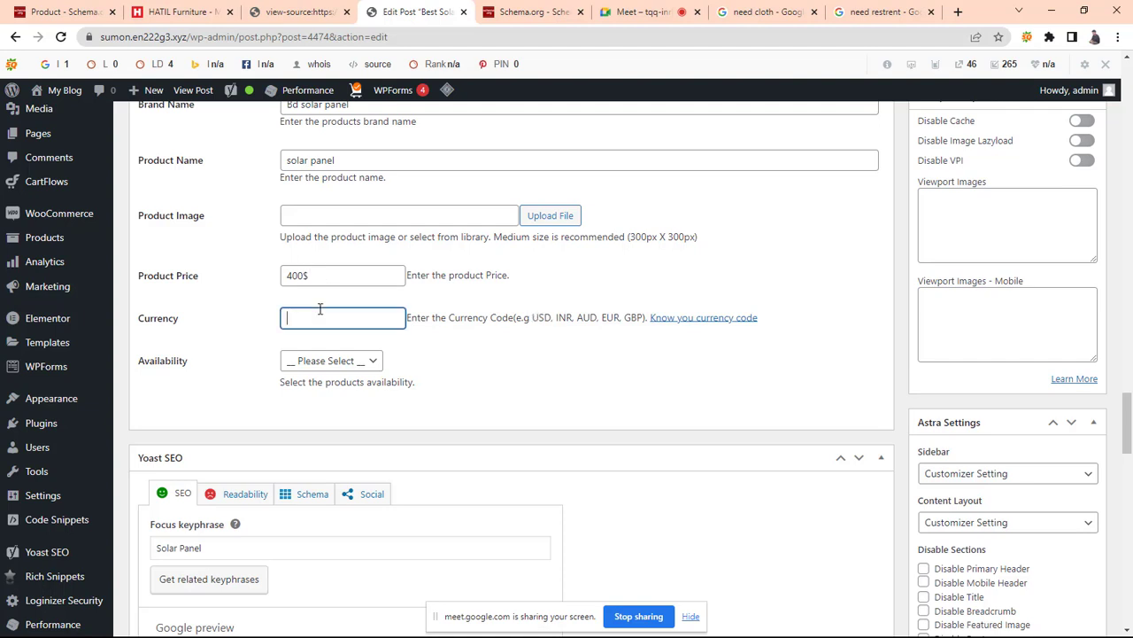
key("ctrl+v")
Set the product's availability to In Stock
scroll(363, 391, "down", 1)
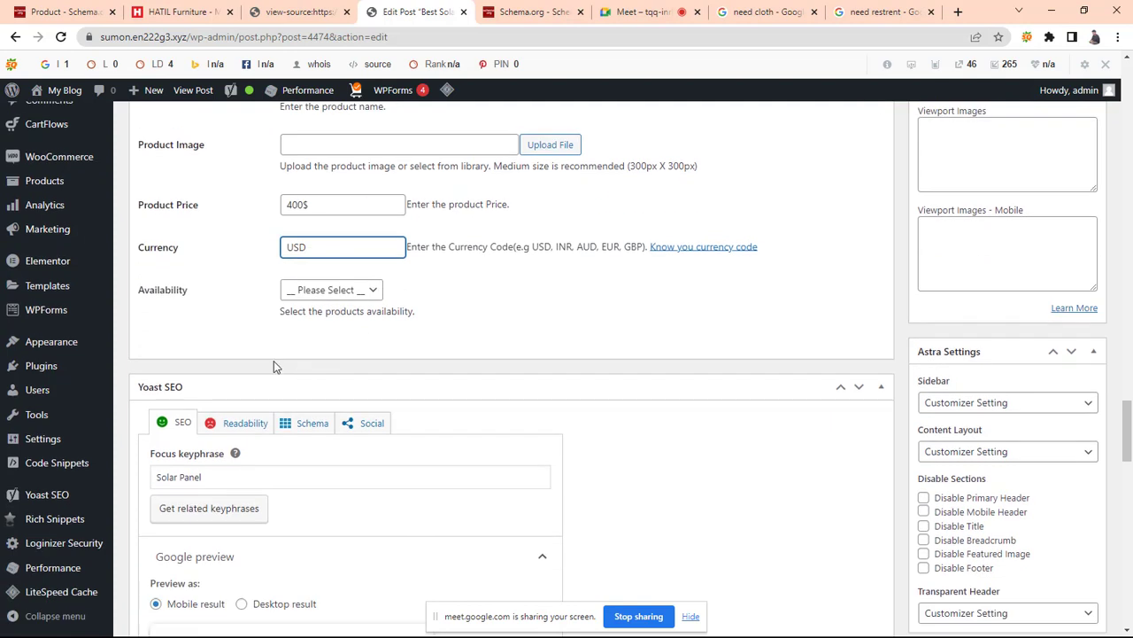
left_click(311, 300)
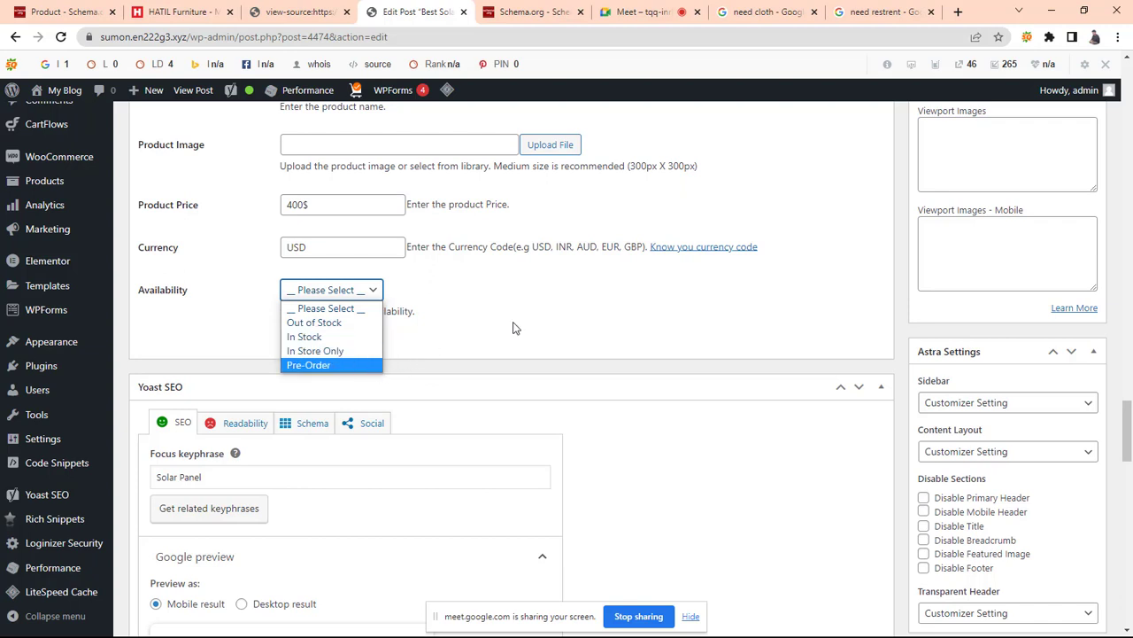
left_click(325, 337)
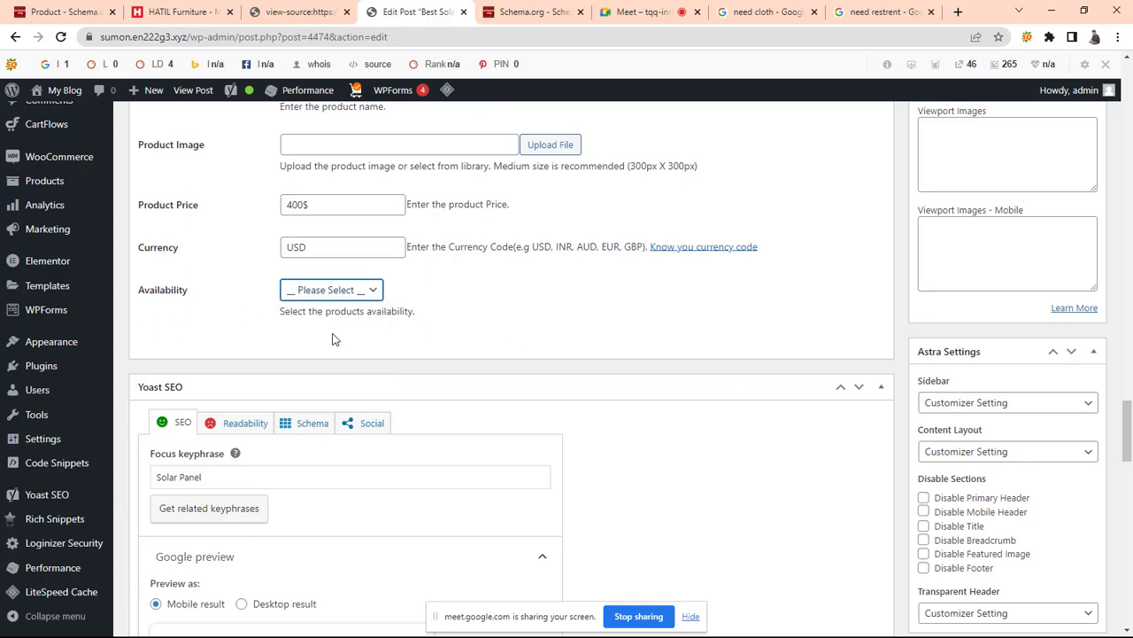
scroll(388, 359, "down", 3)
Try again to open the file upload for the empty product image field
scroll(500, 388, "up", 5)
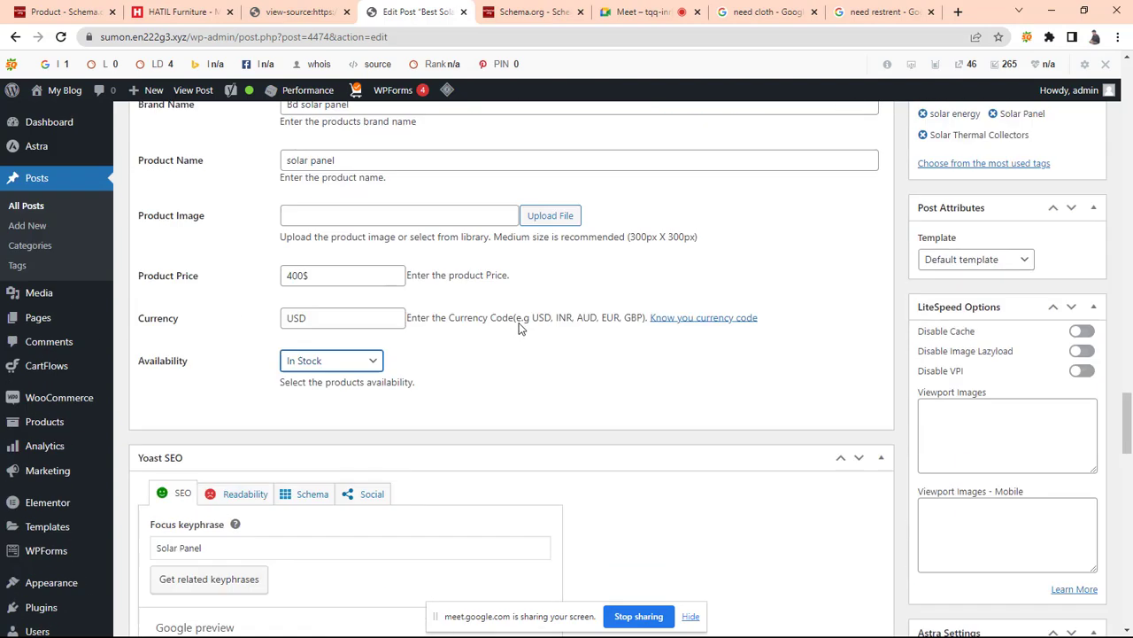
left_click(543, 364)
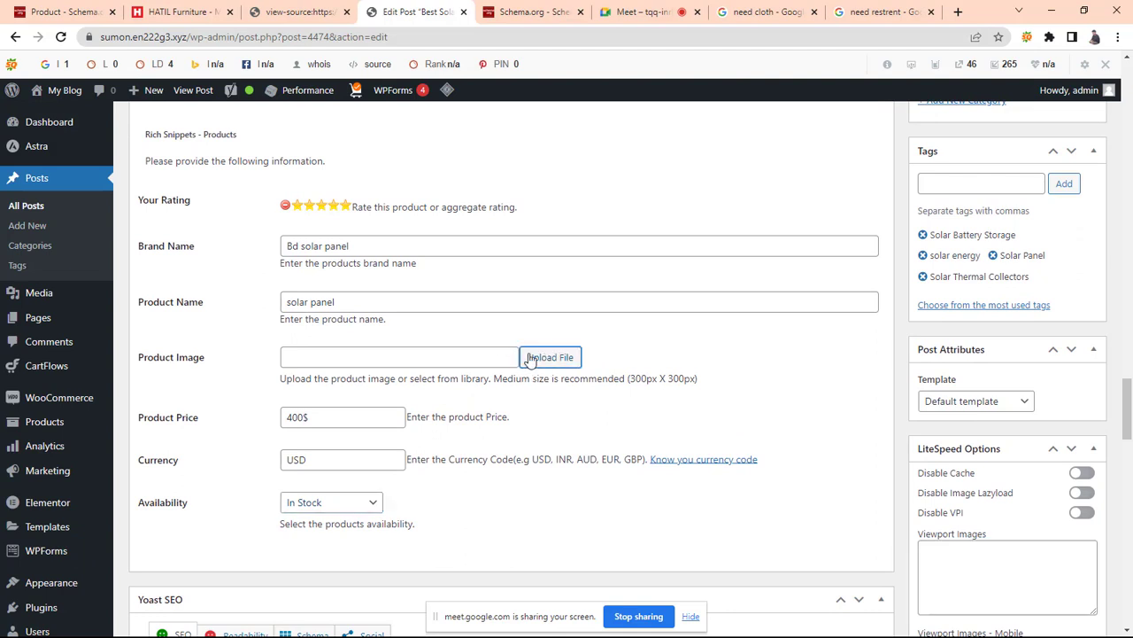
left_click(437, 352)
left_click(549, 356)
Highlight the recommended product image size, 300px X 300px, in the image field's hint
left_click_drag(630, 379, 689, 379)
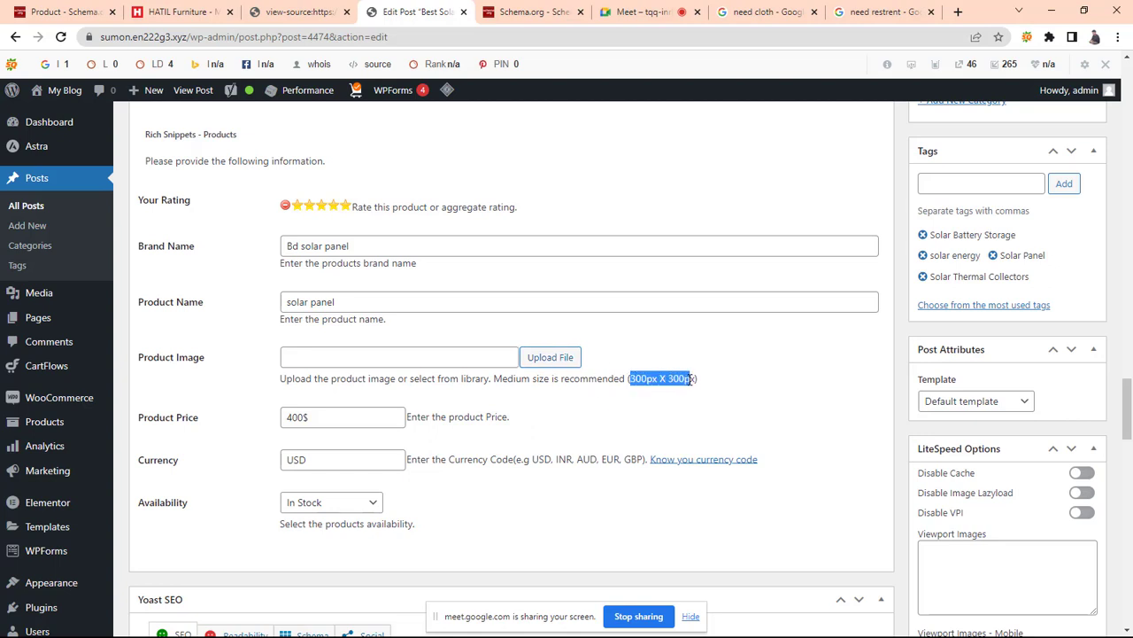
left_click(717, 389)
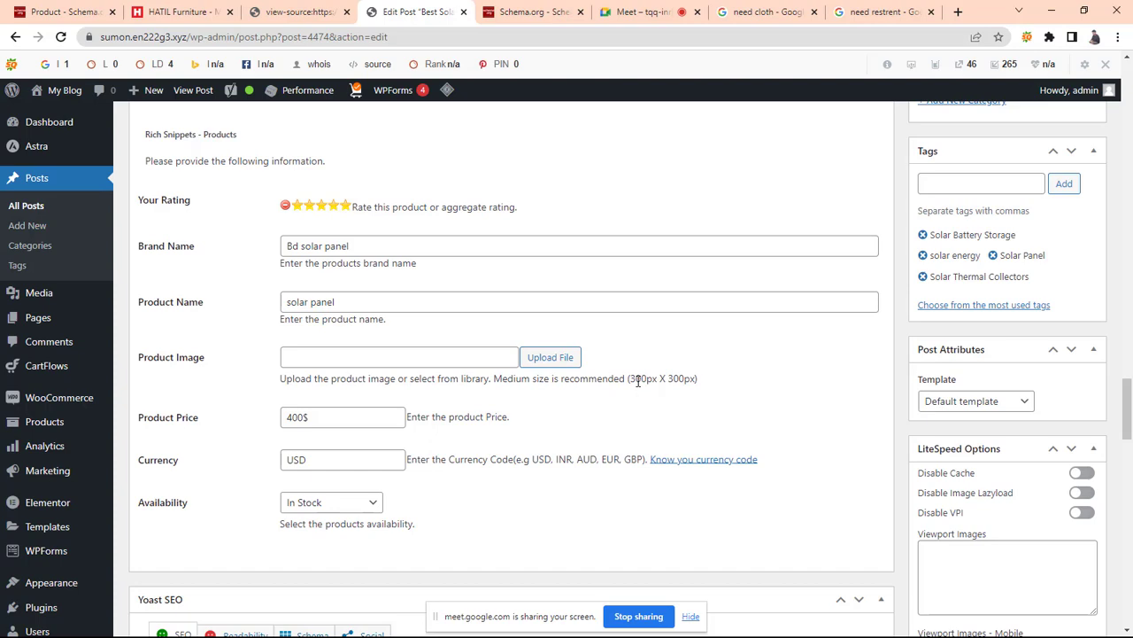
left_click_drag(629, 378, 707, 378)
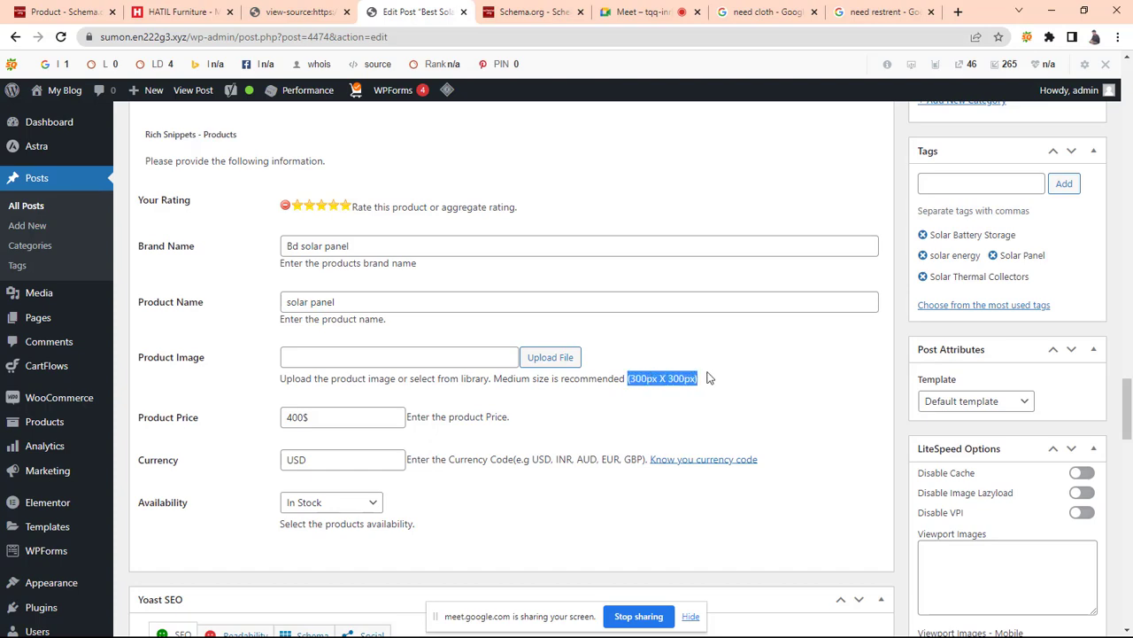
left_click(744, 381)
Update the published post to save its Product rich snippet details
scroll(620, 398, "up", 3)
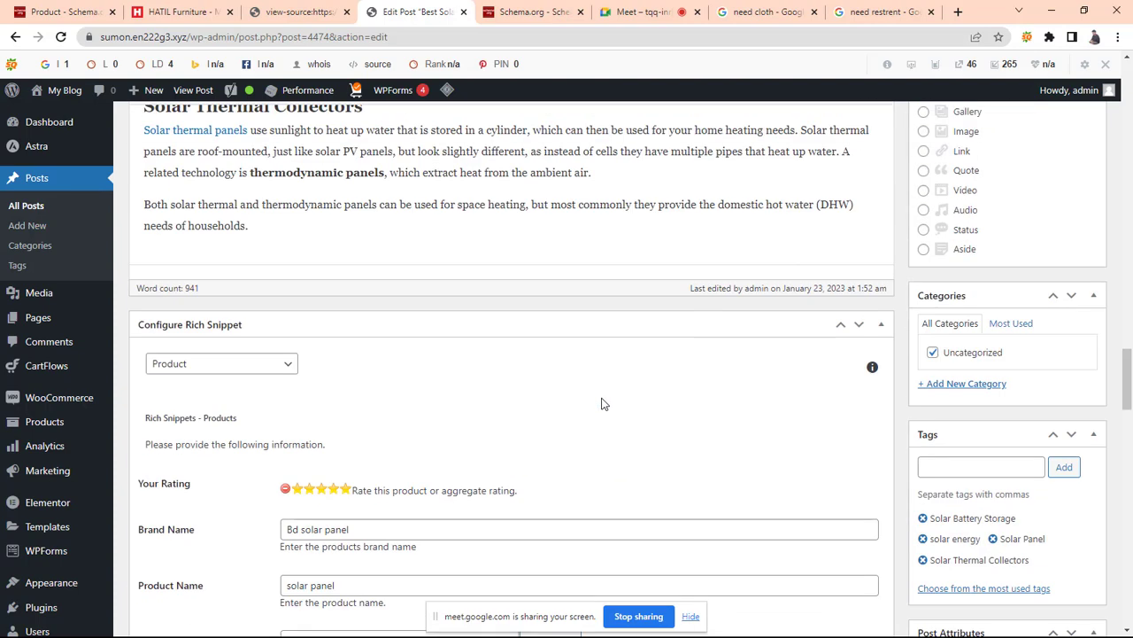
scroll(609, 468, "up", 8)
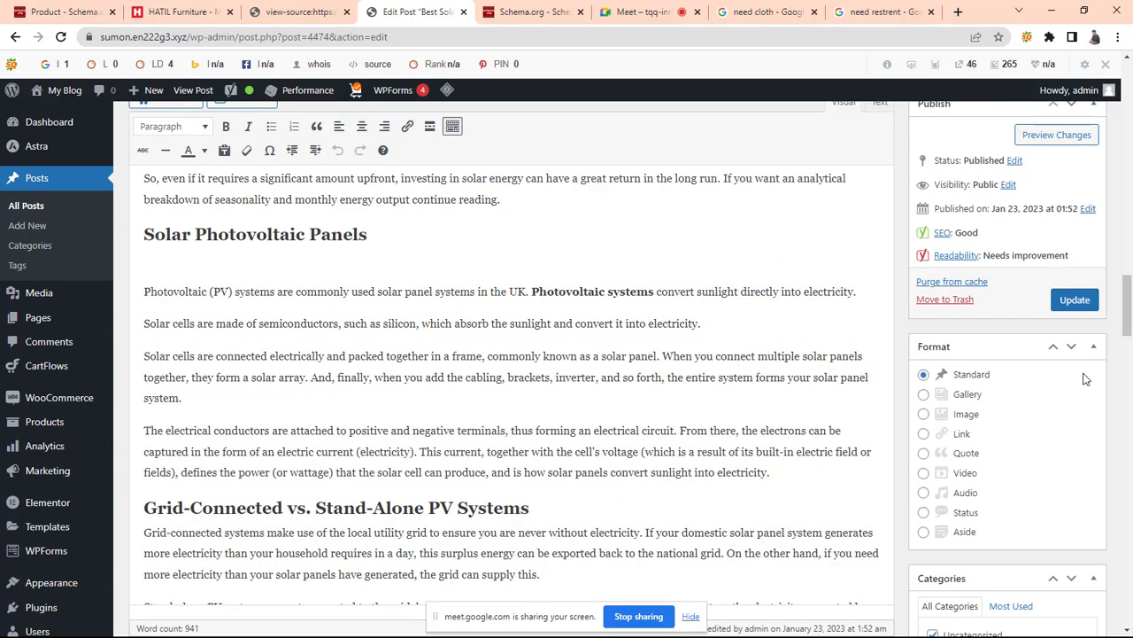
left_click(1074, 301)
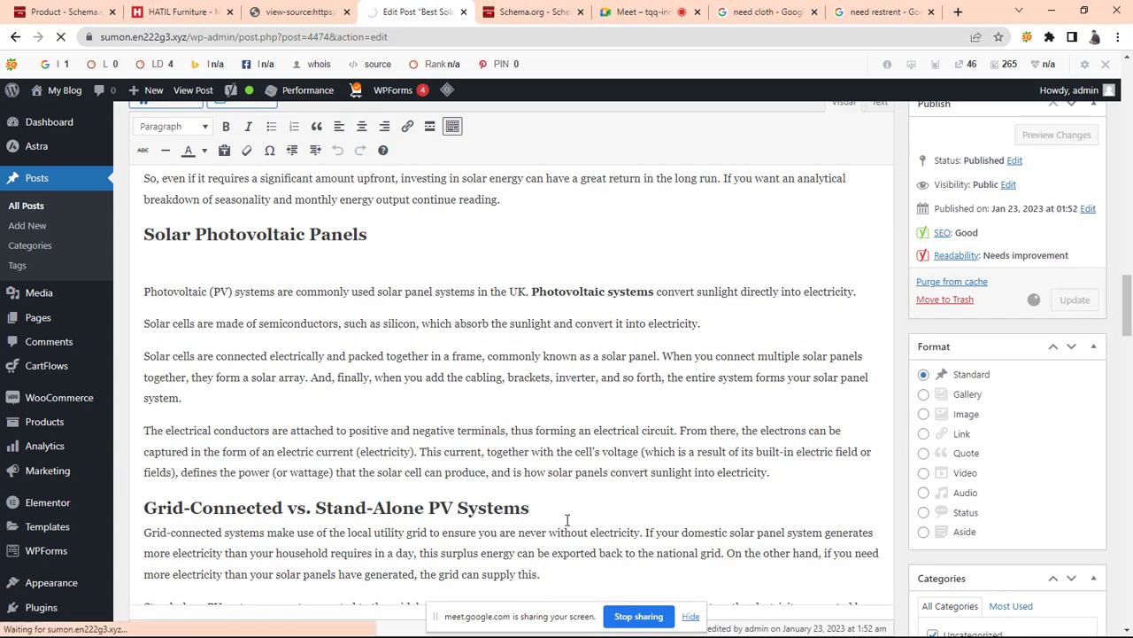
scroll(567, 520, "down", 3)
scroll(567, 520, "up", 4)
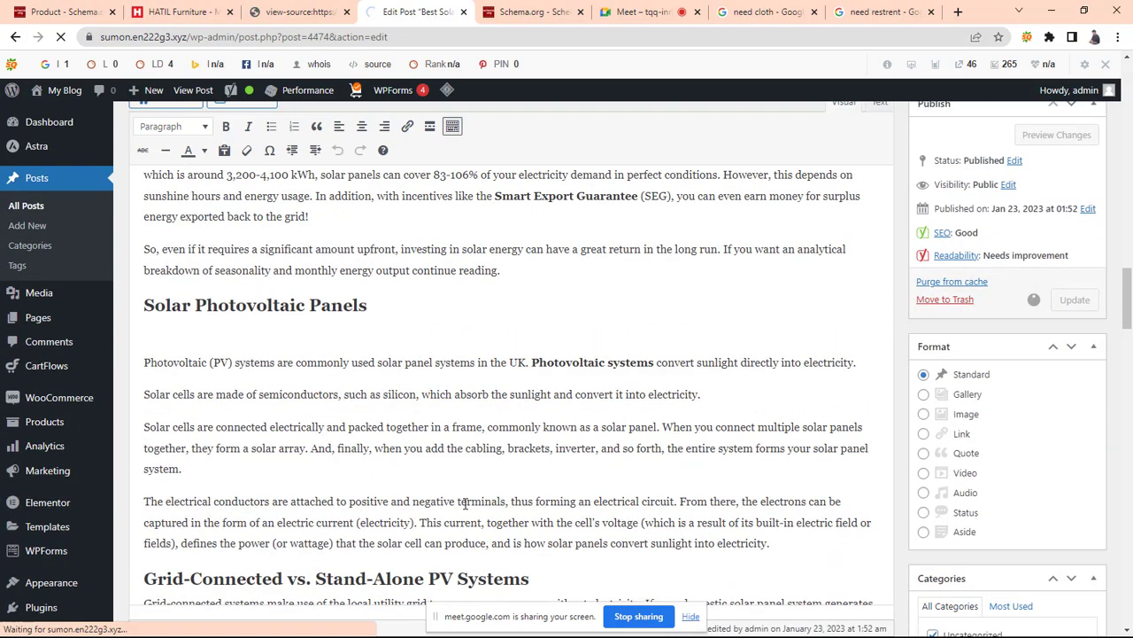
scroll(465, 503, "up", 3)
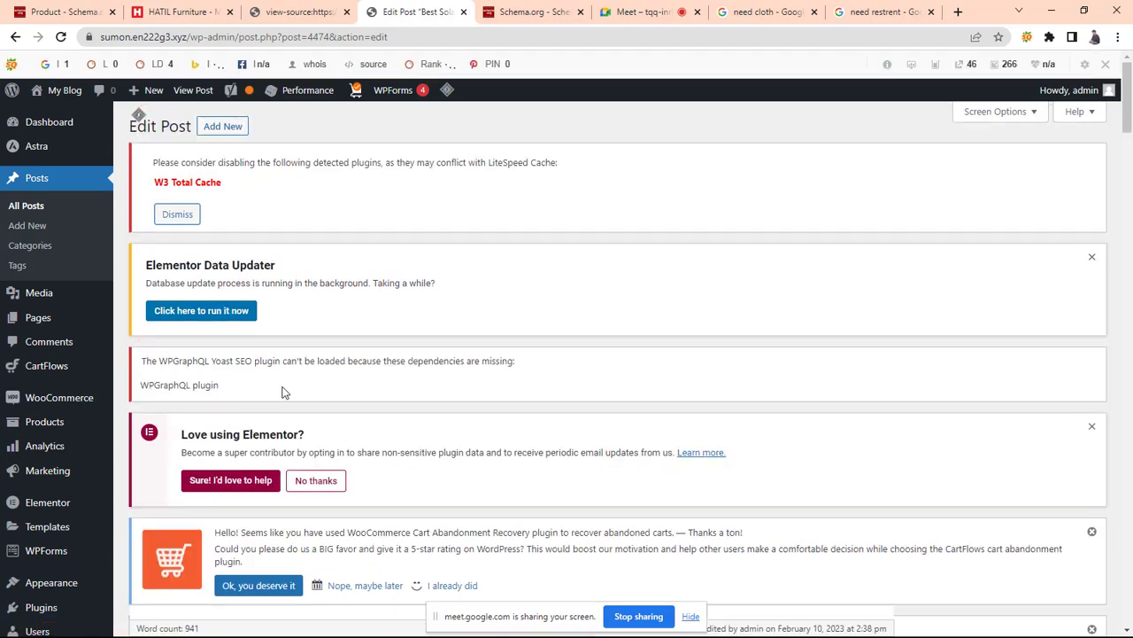
Examine the notices above the post editor, including the update notice and the post's permalink
scroll(303, 447, "down", 3)
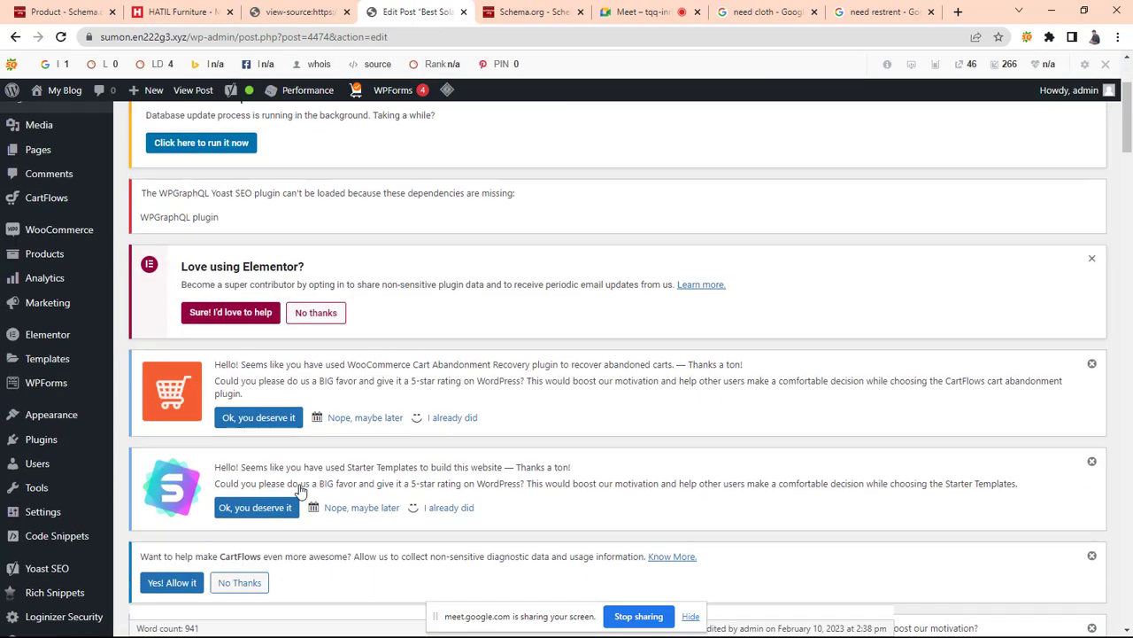
scroll(447, 523, "down", 3)
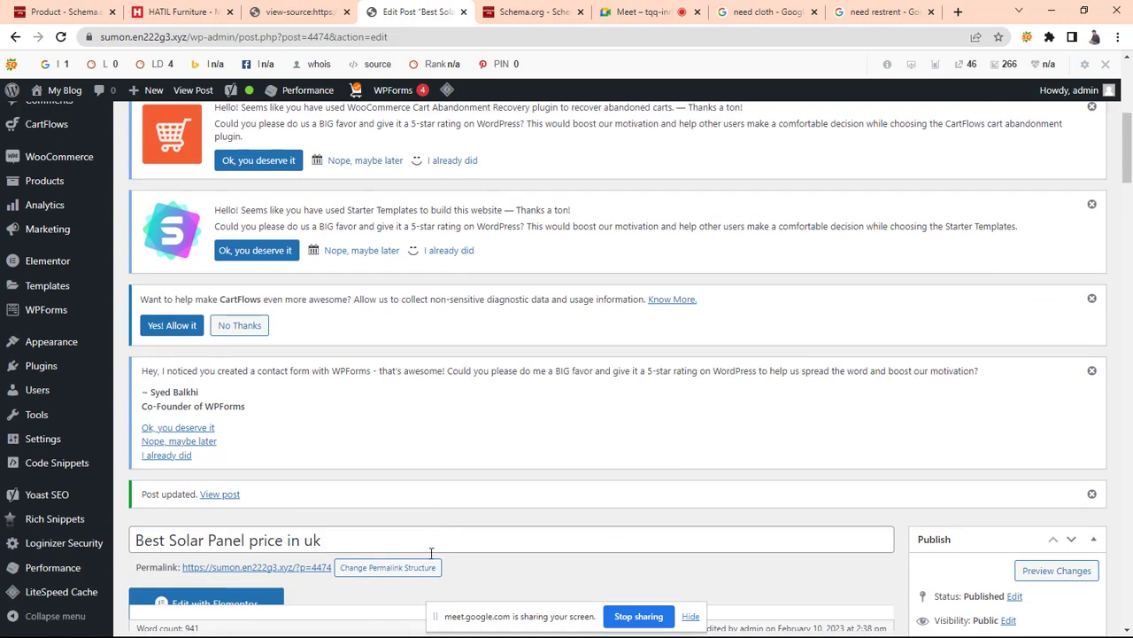
scroll(431, 552, "down", 1)
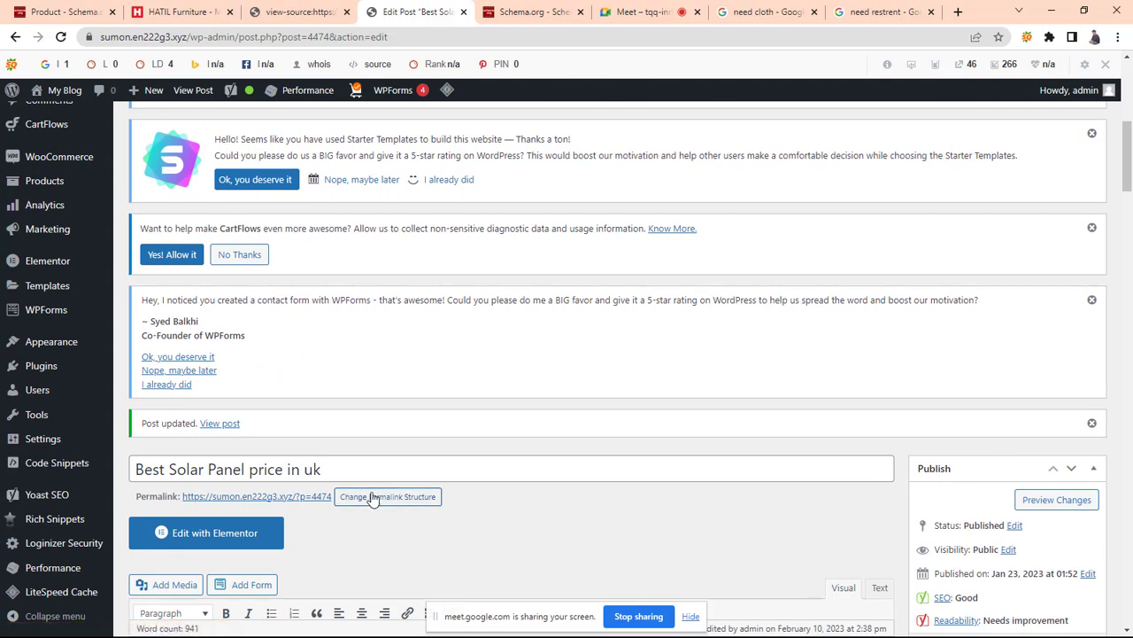
scroll(370, 498, "up", 1)
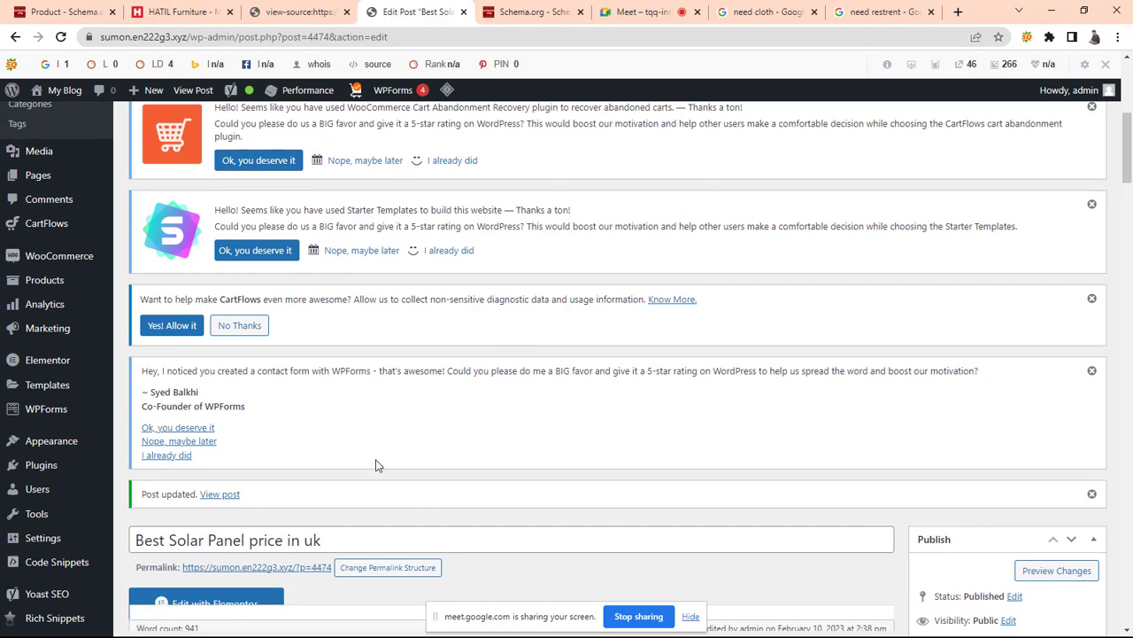
scroll(374, 456, "up", 4)
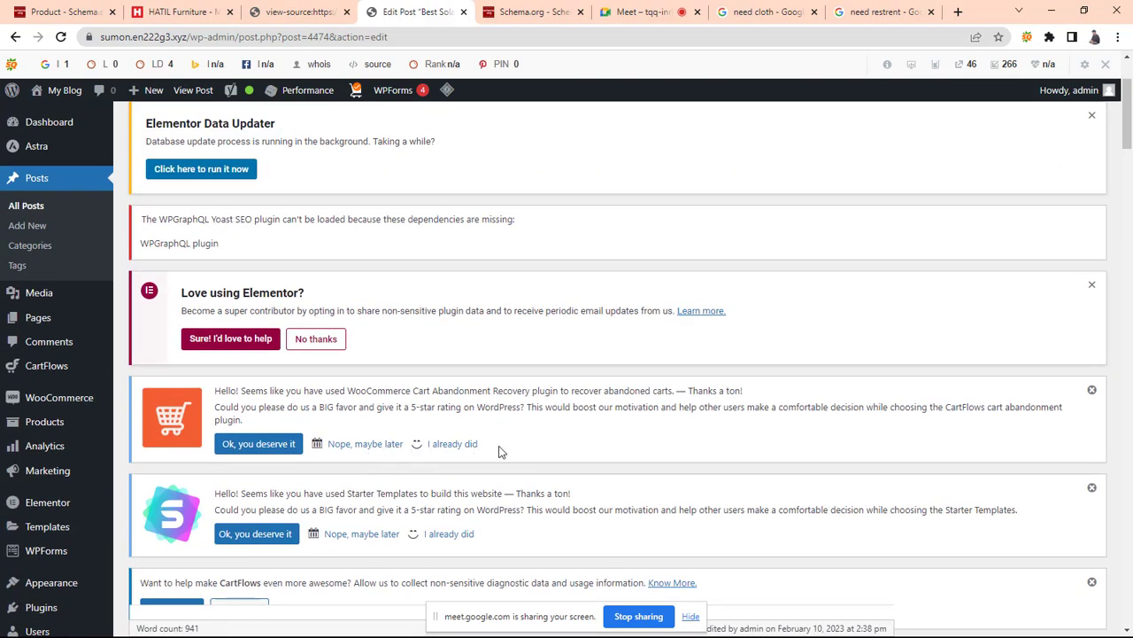
scroll(394, 417, "up", 2)
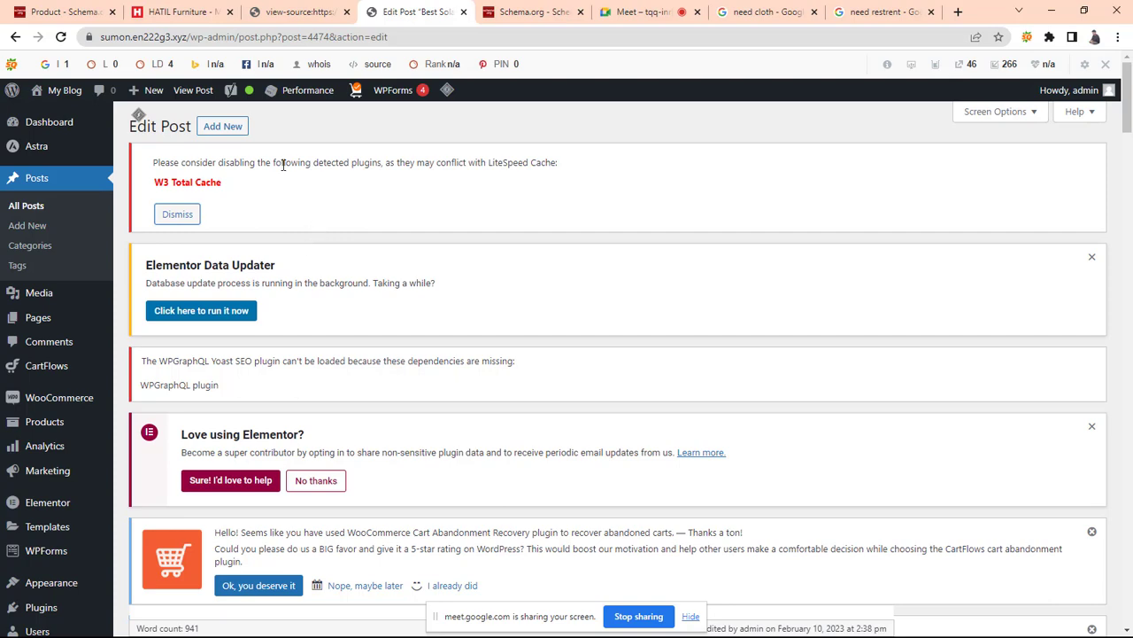
scroll(305, 284, "down", 2)
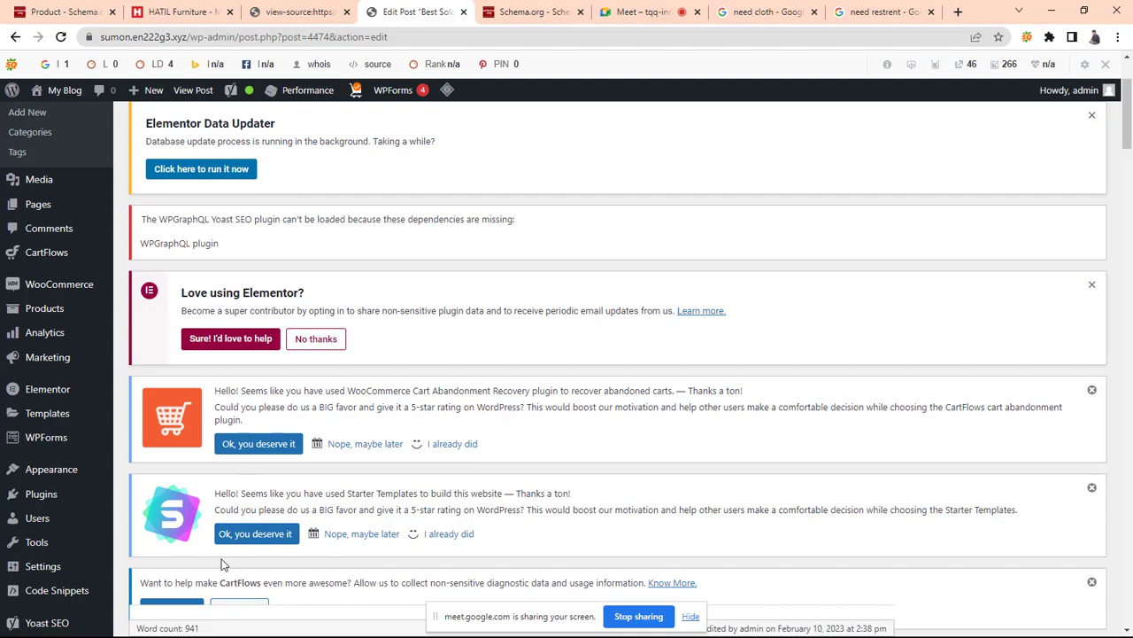
scroll(306, 543, "down", 4)
scroll(292, 542, "down", 3)
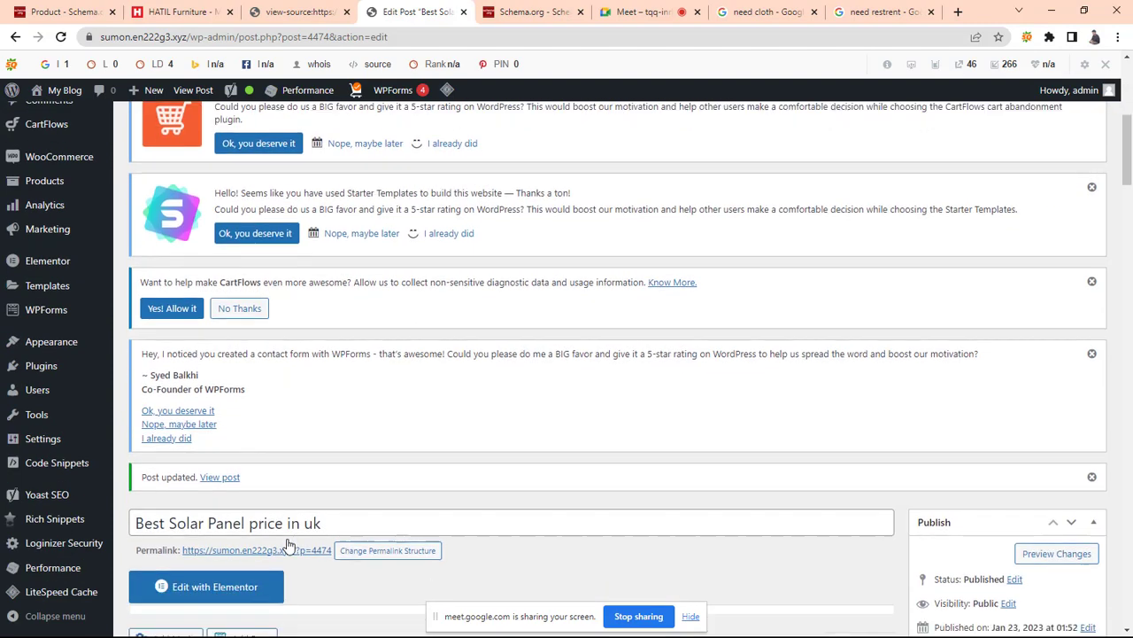
scroll(306, 560, "up", 2)
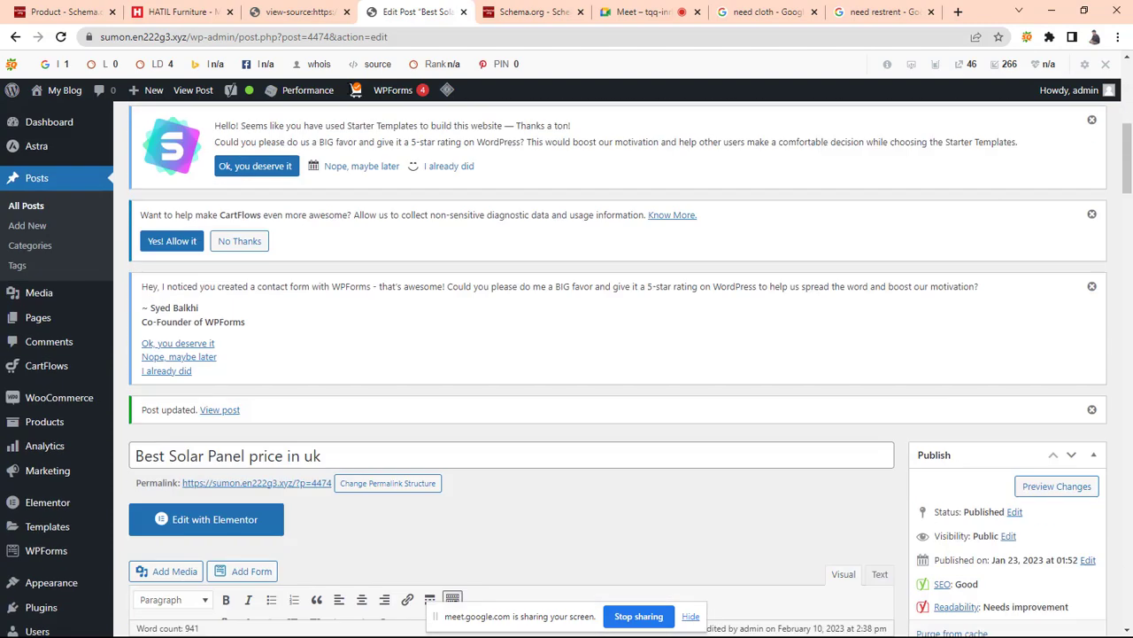
Switch to the Google Meet call
left_click(622, 11)
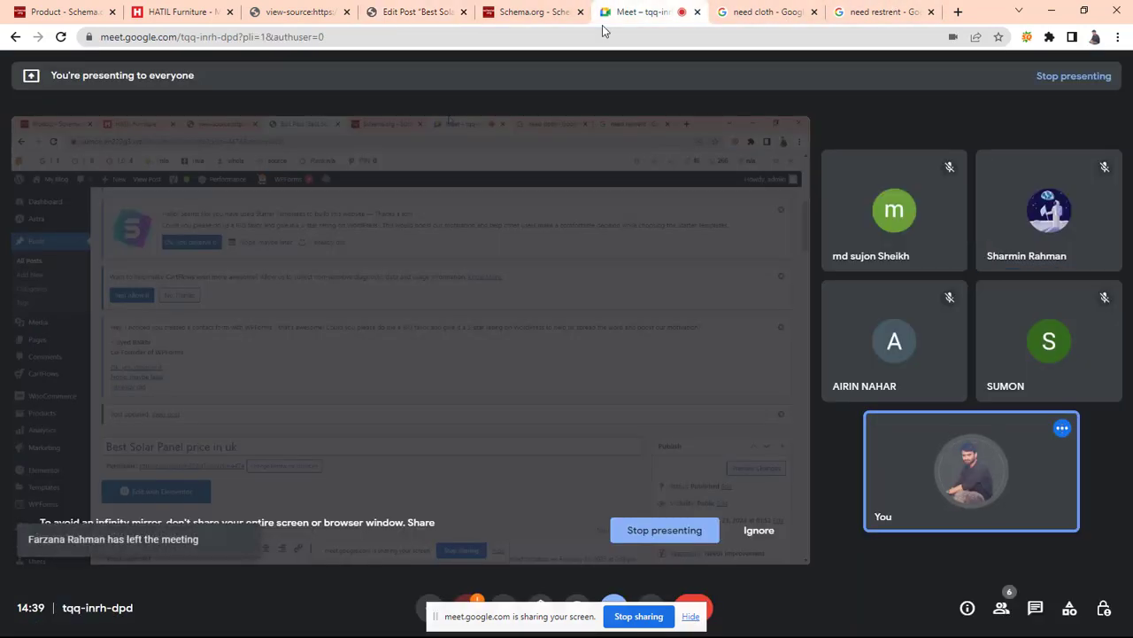